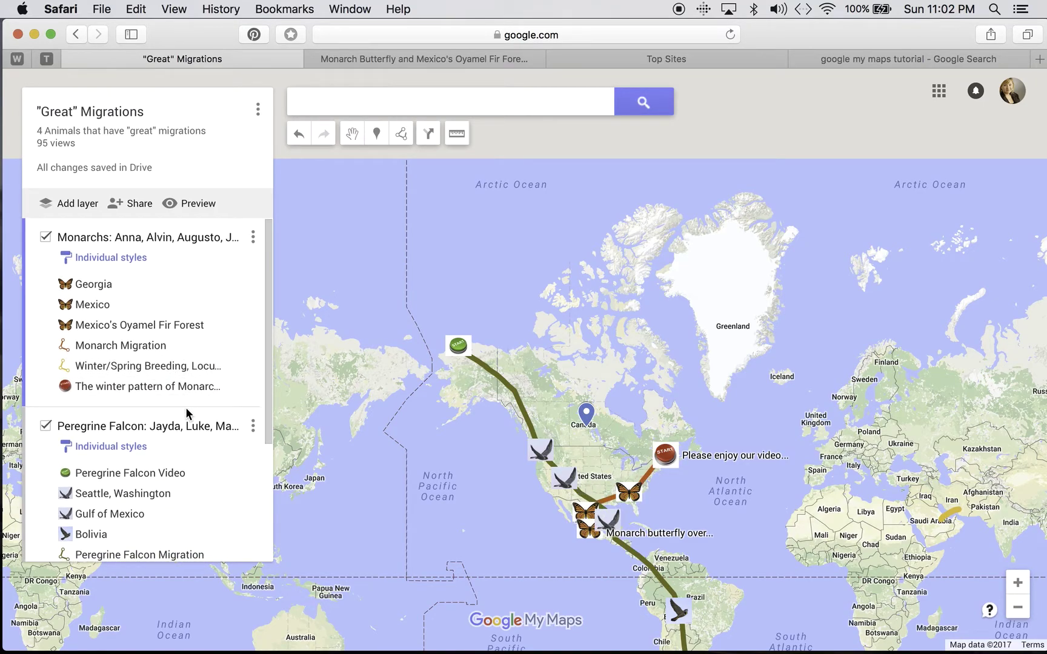
Show the Desert Elephants and Desert Locust layers on the map to inspect them, and hide both again
scroll(186, 409, down, 5)
scroll(185, 409, down, 1)
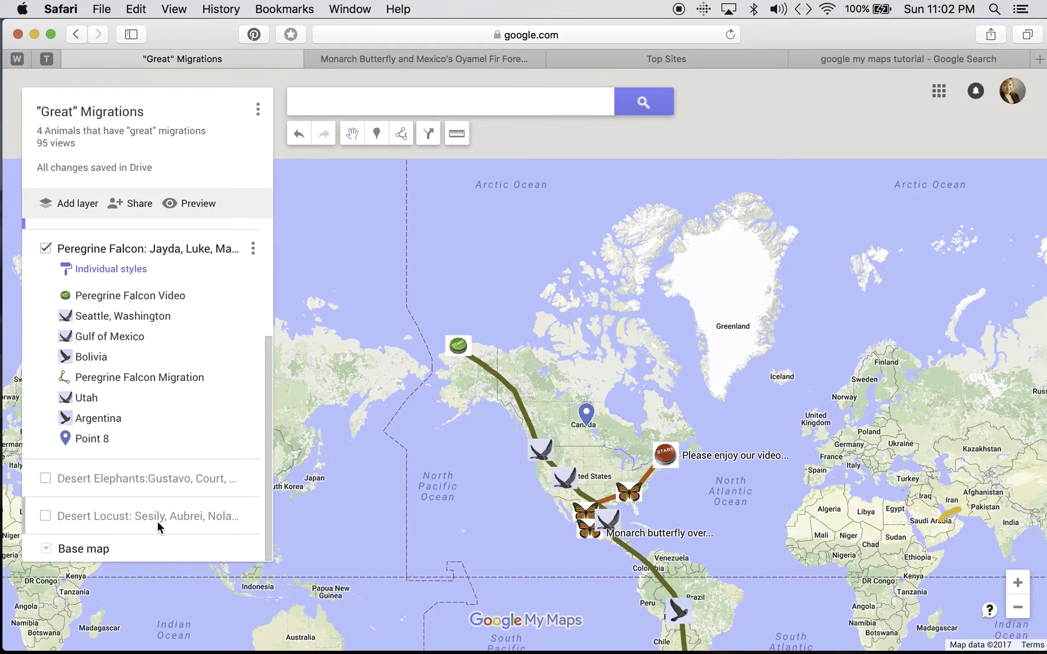
click(44, 480)
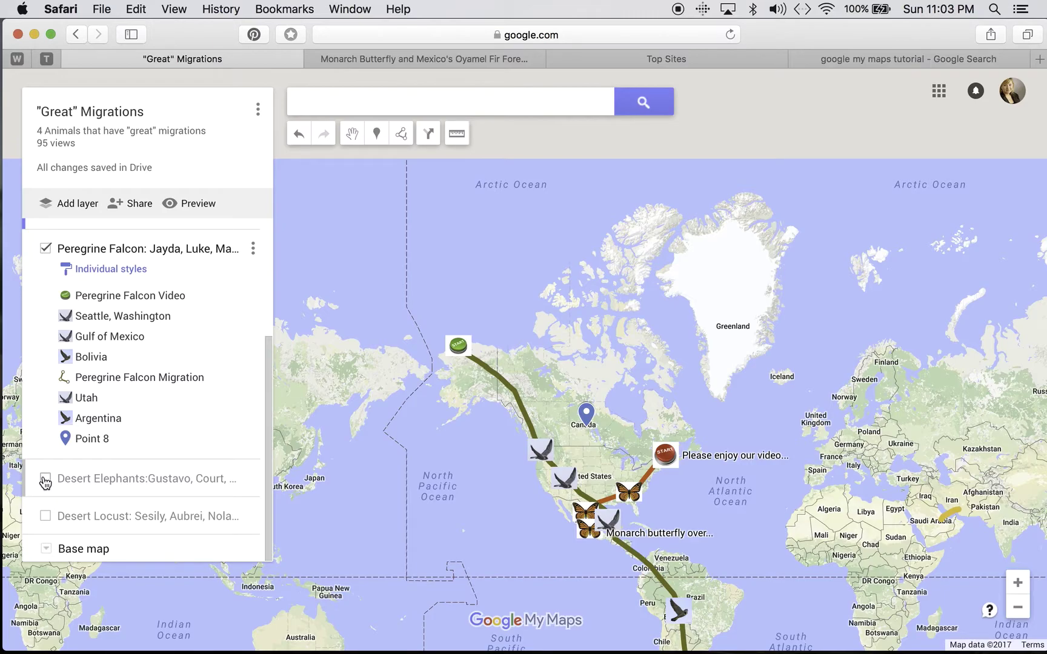
scroll(49, 512, down, 3)
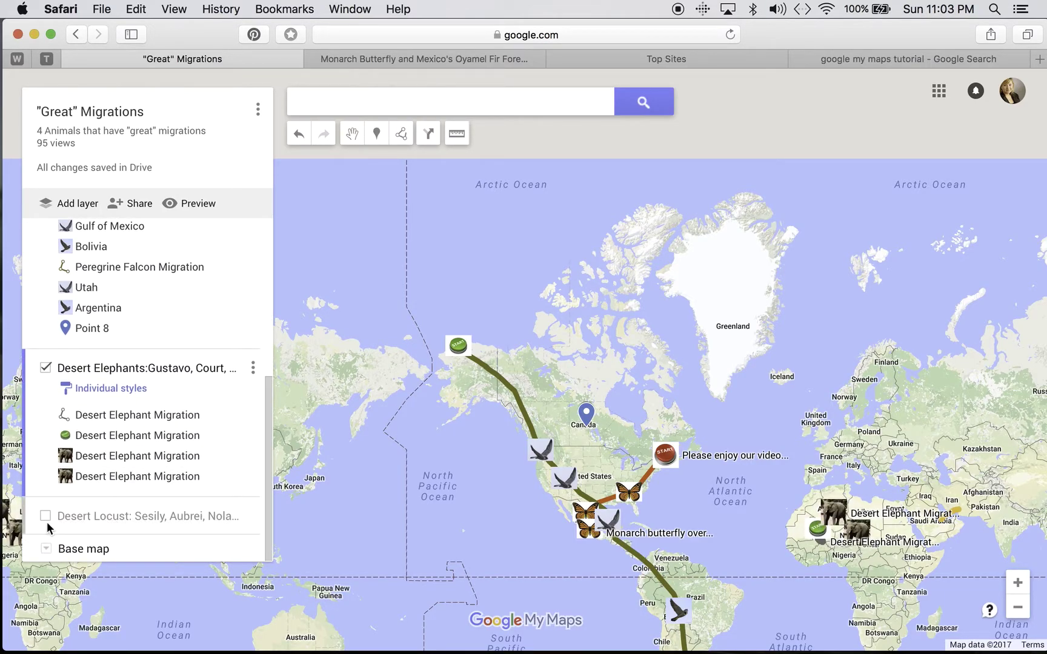
click(45, 516)
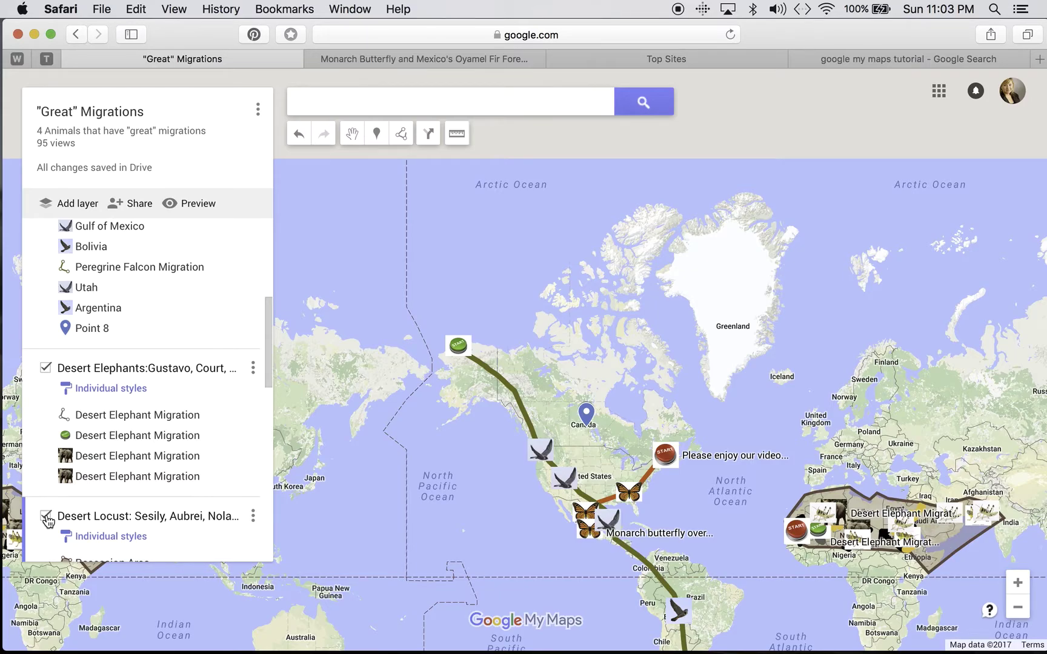
click(46, 517)
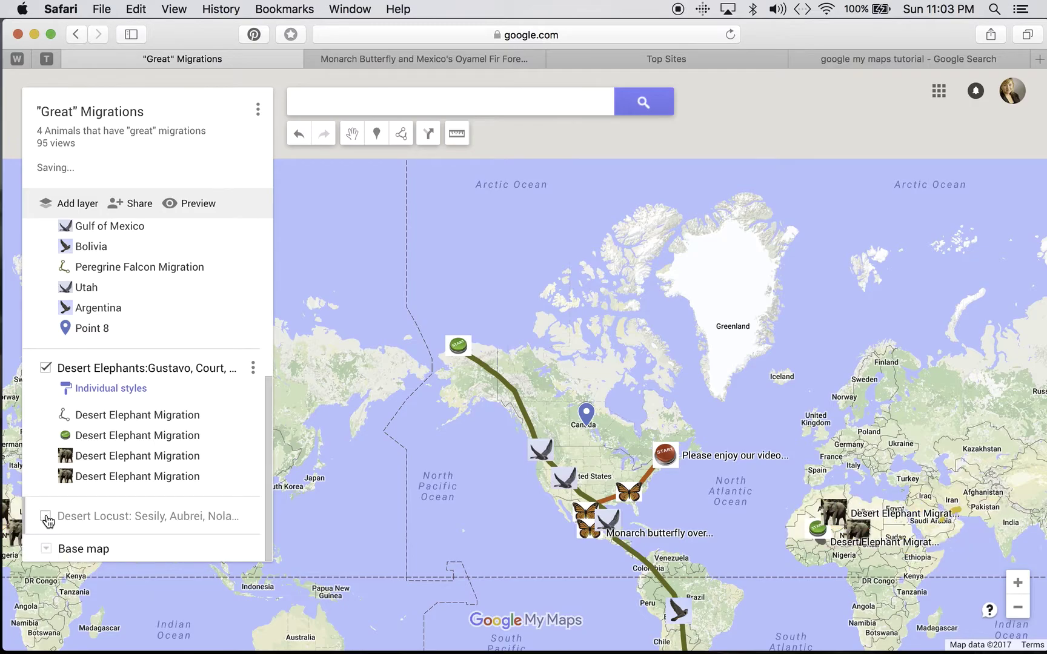
click(45, 368)
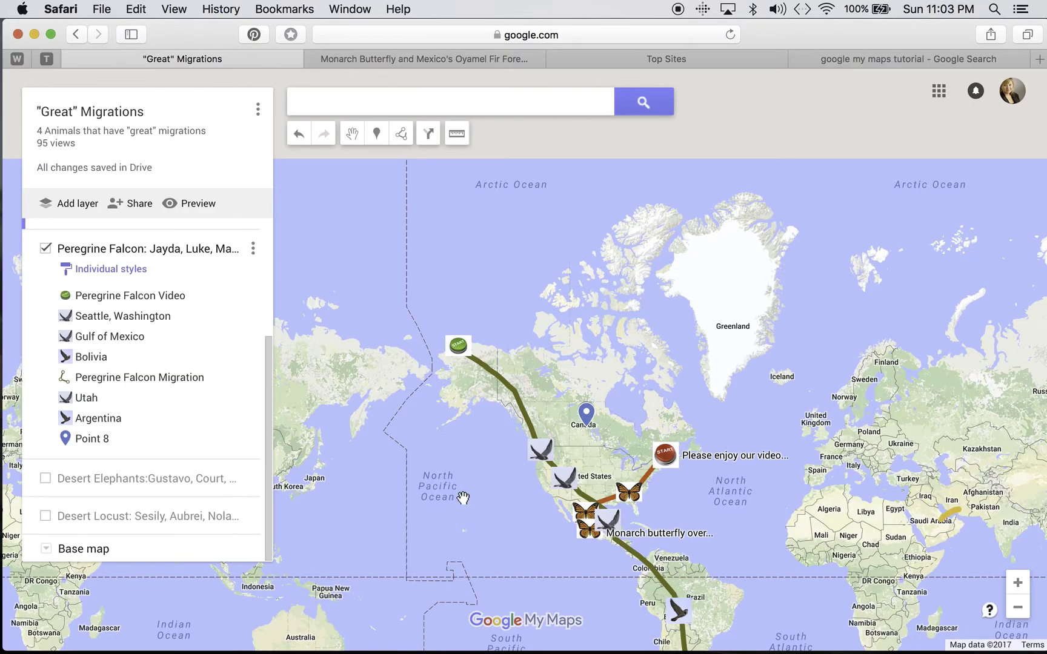
View the details of the Peregrine Falcon Video and Seattle, Washington points on the falcon route
drag(466, 516, 411, 410)
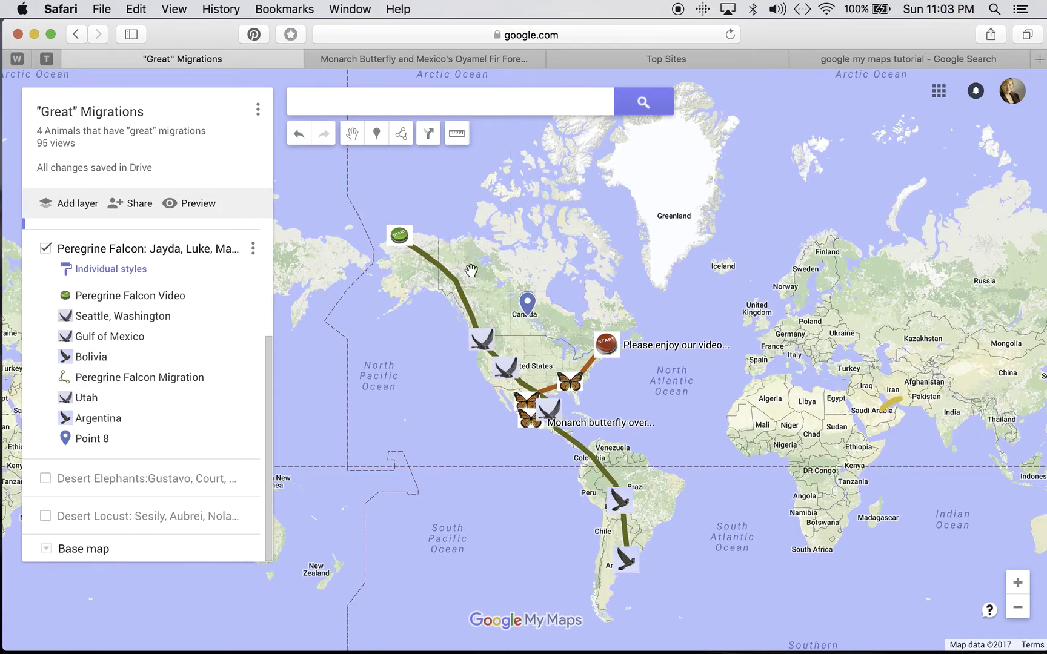
click(400, 238)
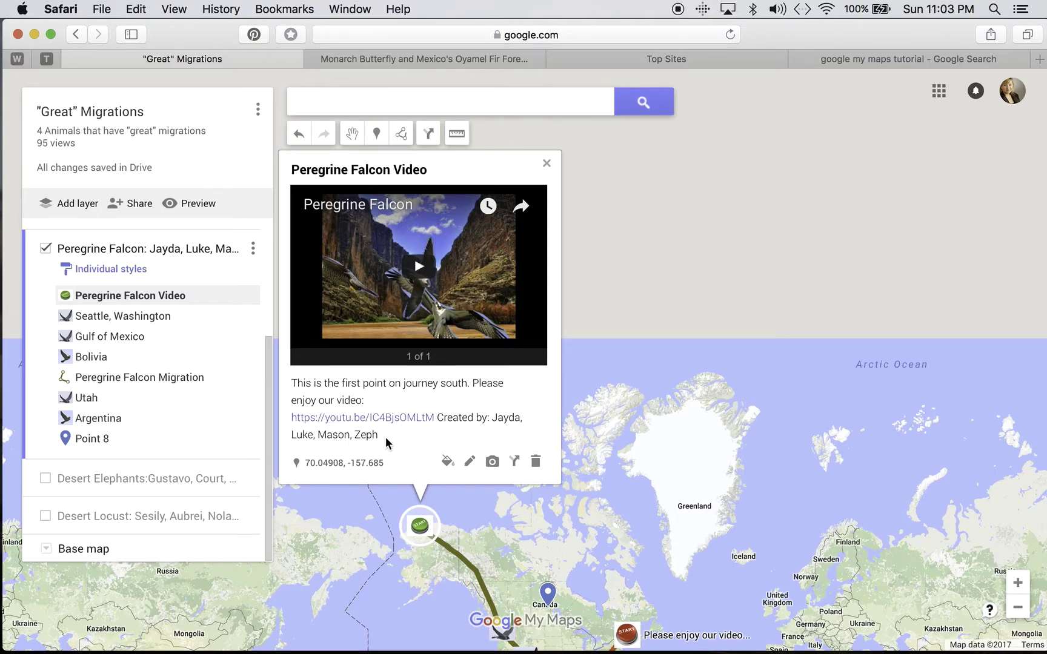
click(547, 165)
drag(521, 324, 501, 140)
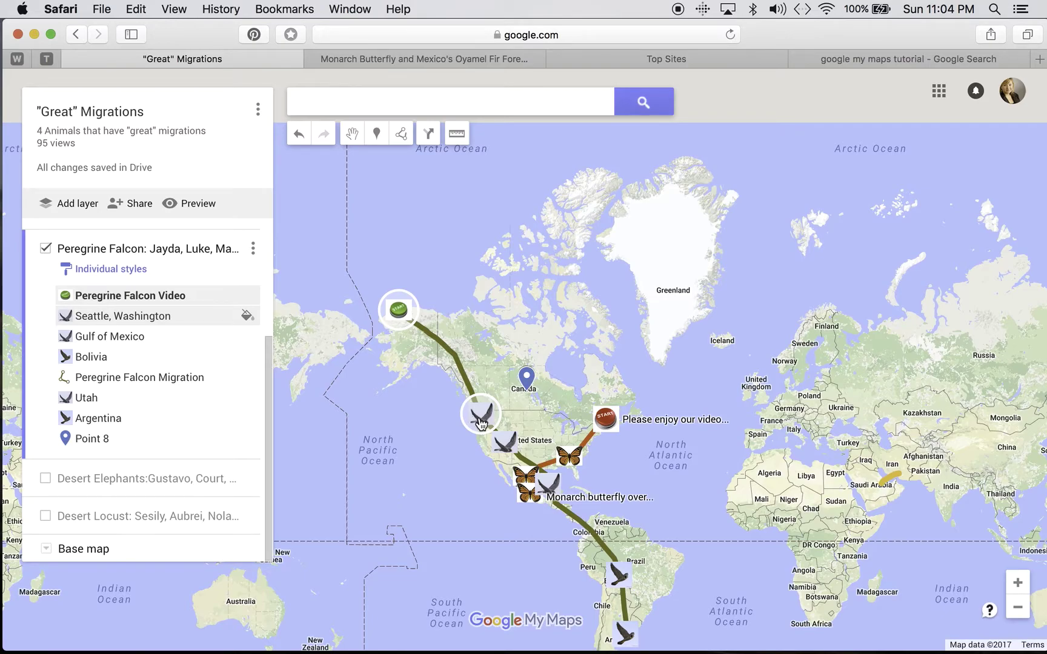
click(482, 421)
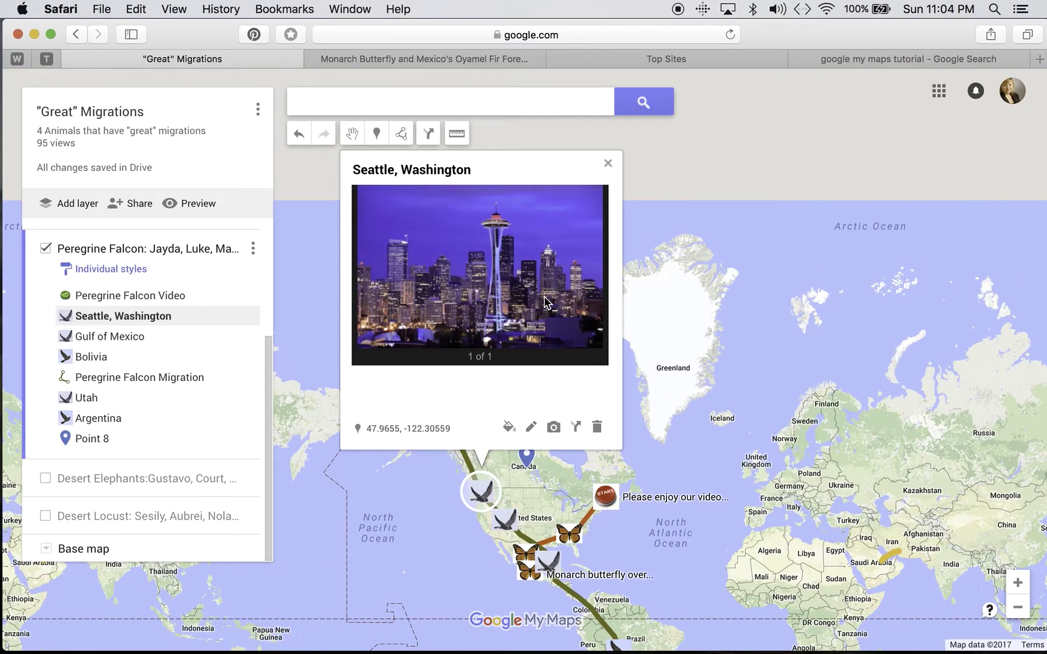
click(608, 170)
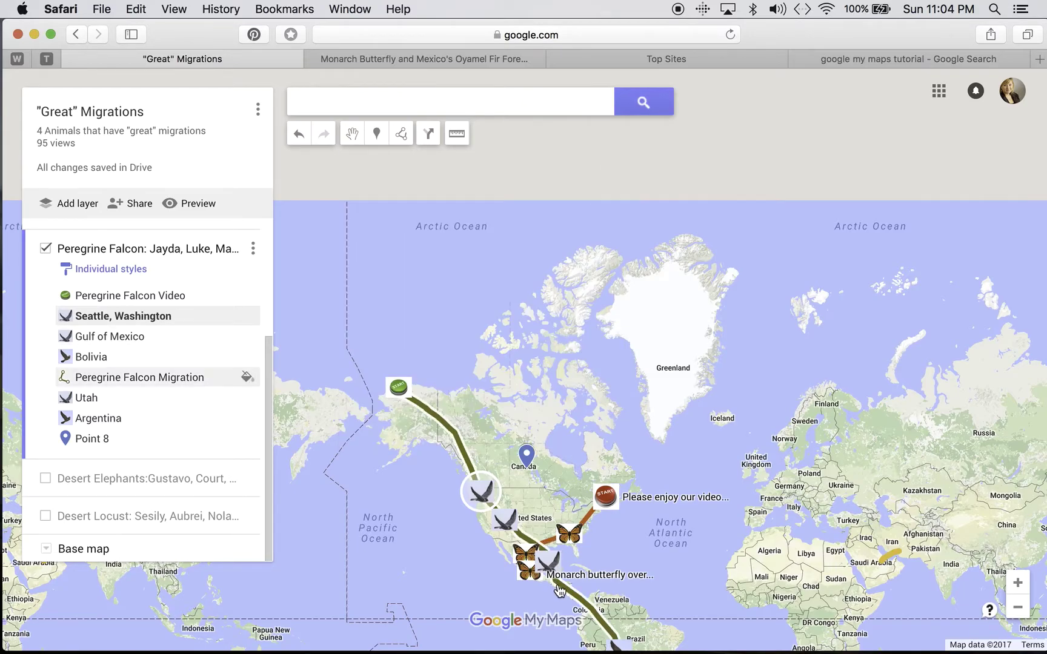
View the Utah, Gulf of Mexico, Bolivia and Argentina points, including Argentina's second photo, and revisit the Seattle point
click(504, 519)
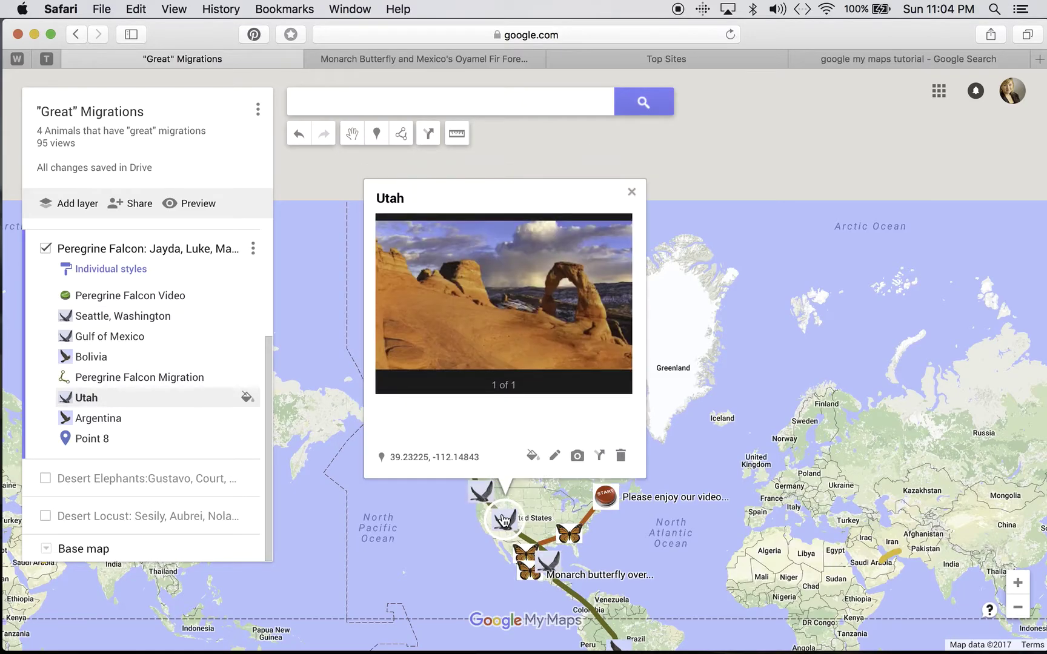
click(548, 562)
drag(679, 618, 662, 324)
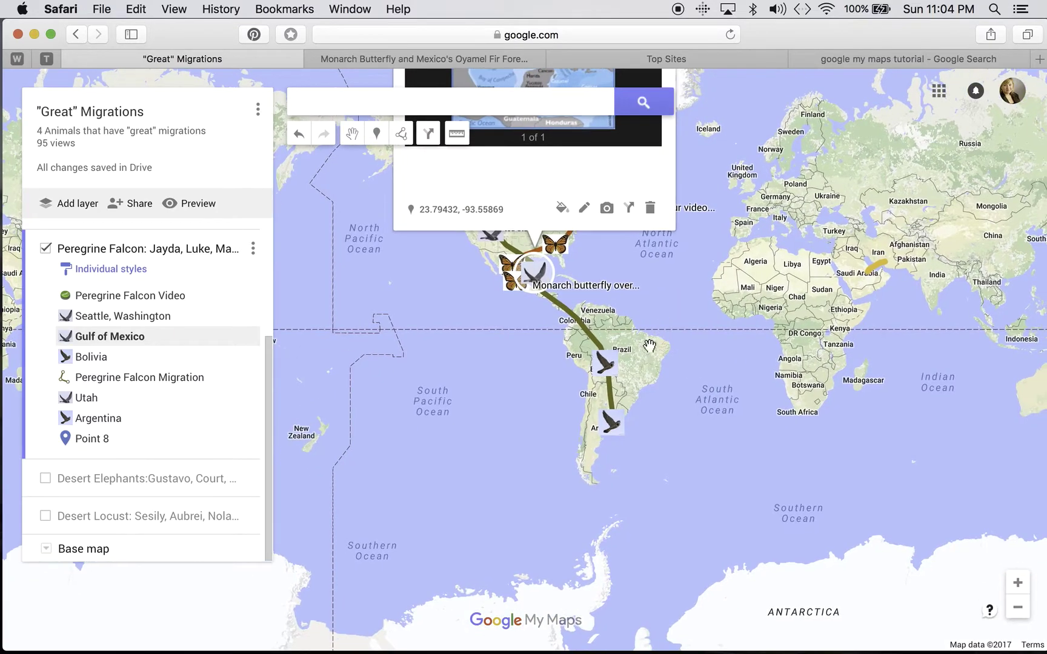
click(610, 362)
click(612, 544)
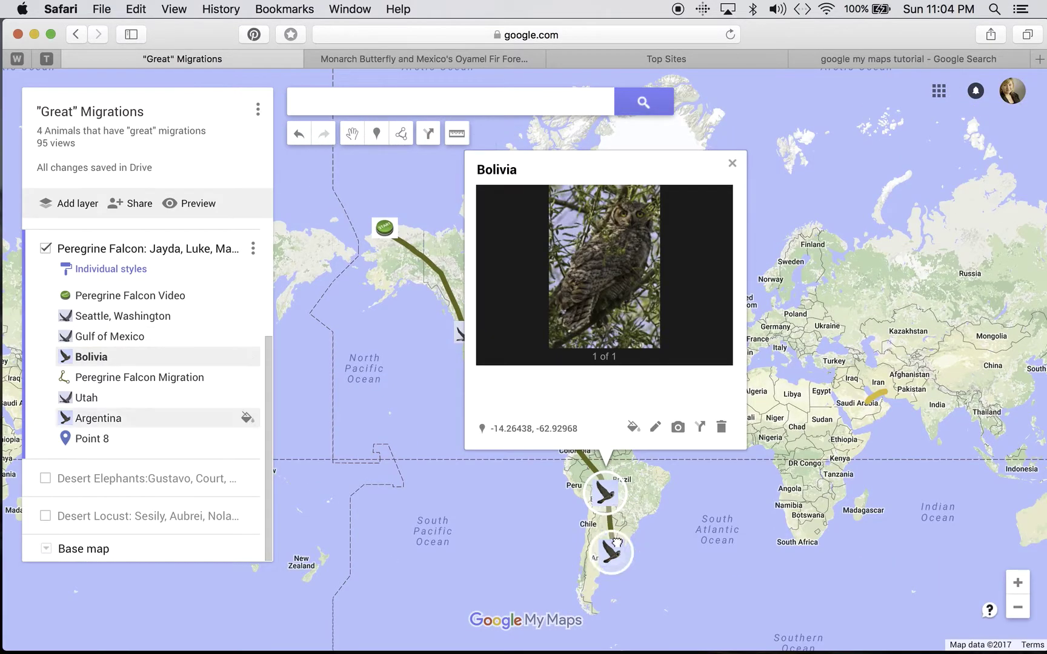
click(632, 416)
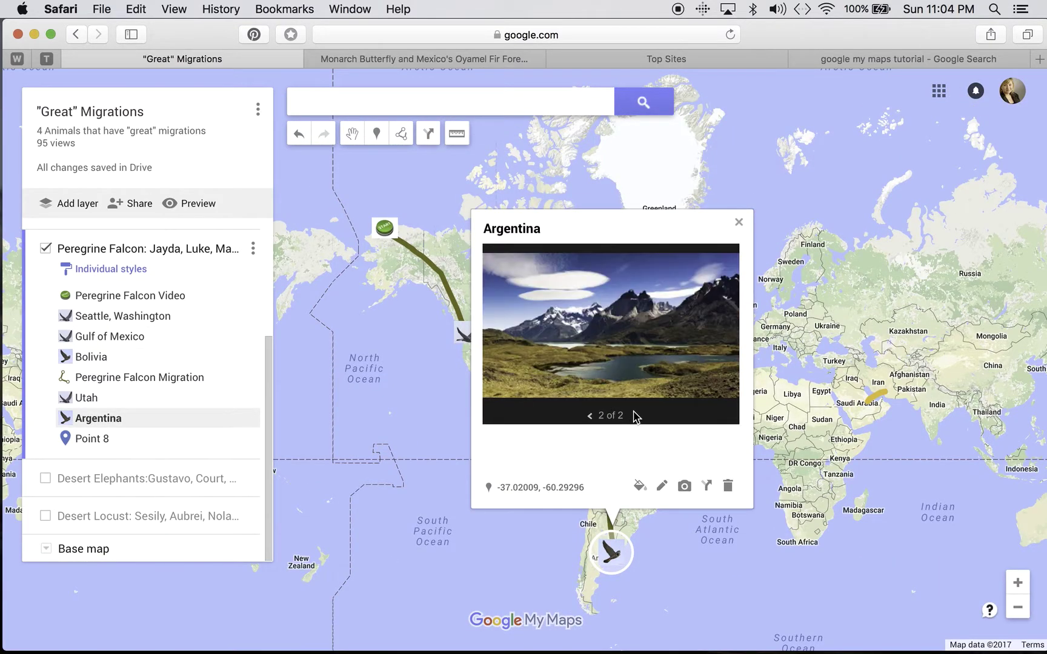
click(738, 225)
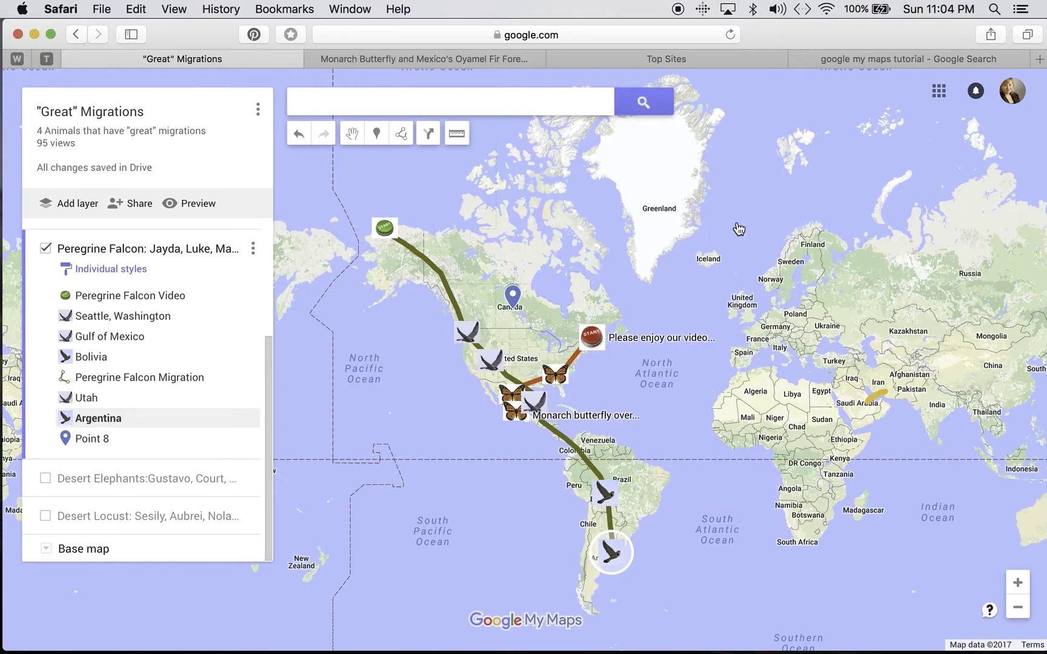
click(468, 333)
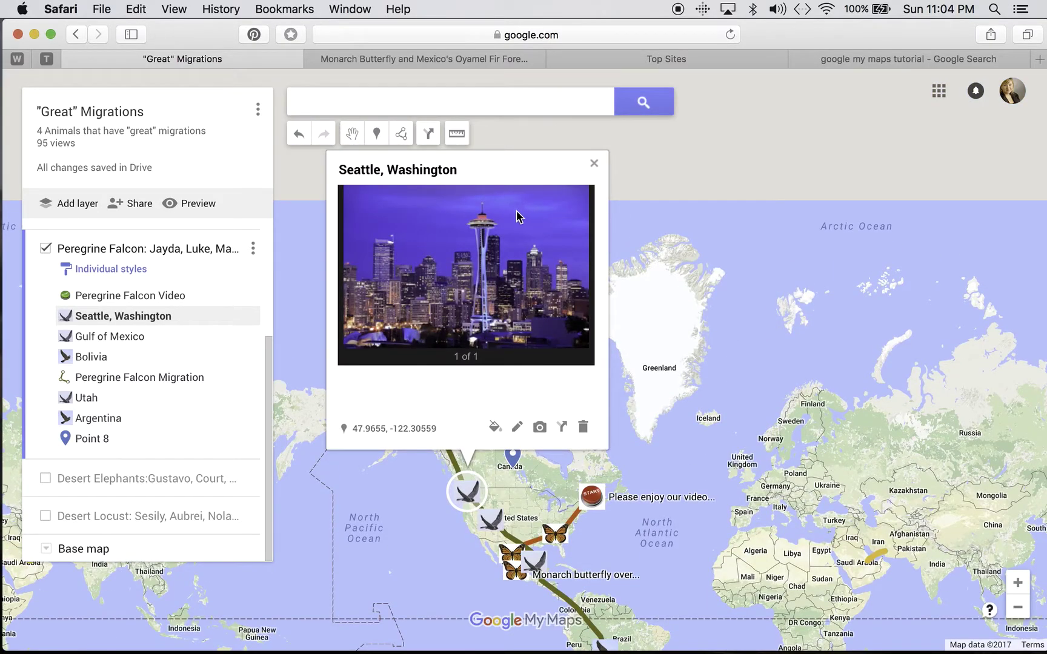
click(593, 166)
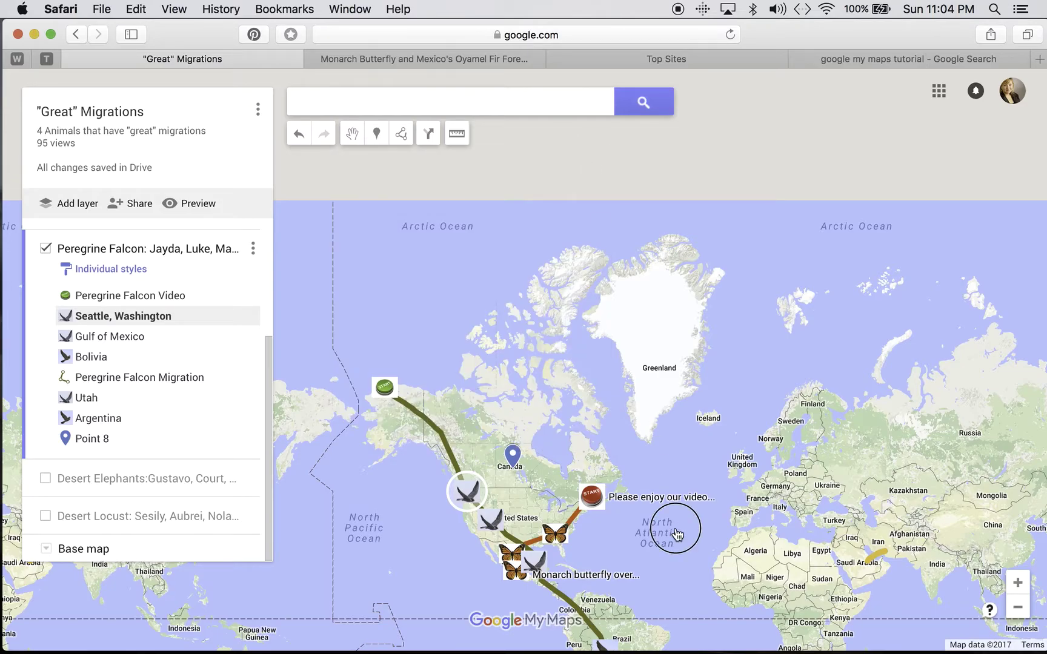
Examine the details of the winter Monarch migration video point and the Georgia and Mexico butterfly points
drag(676, 528, 661, 284)
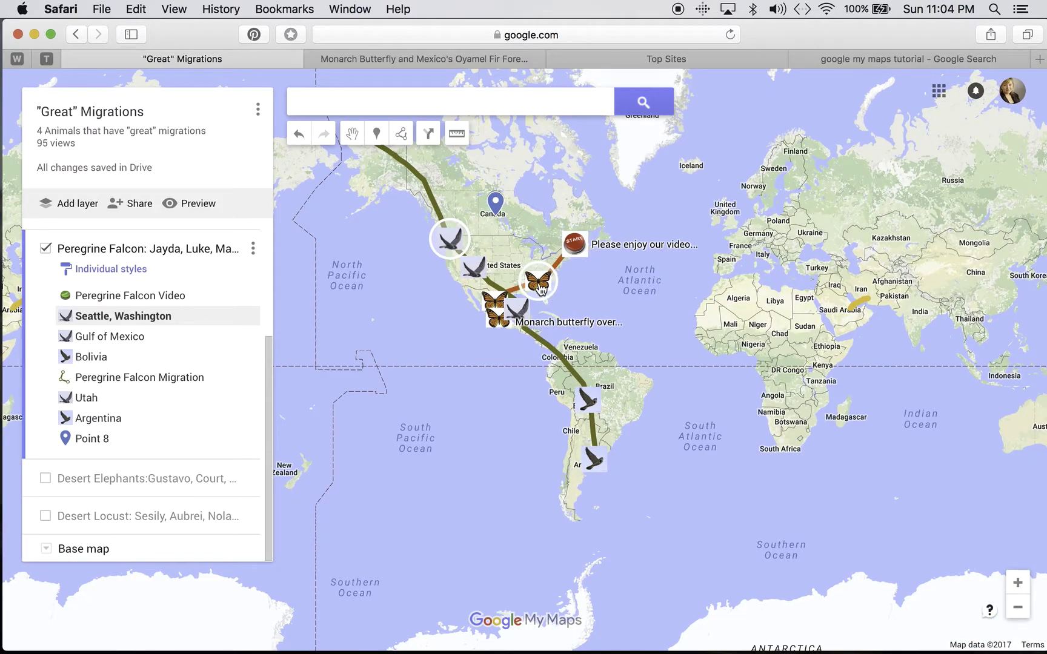
click(574, 244)
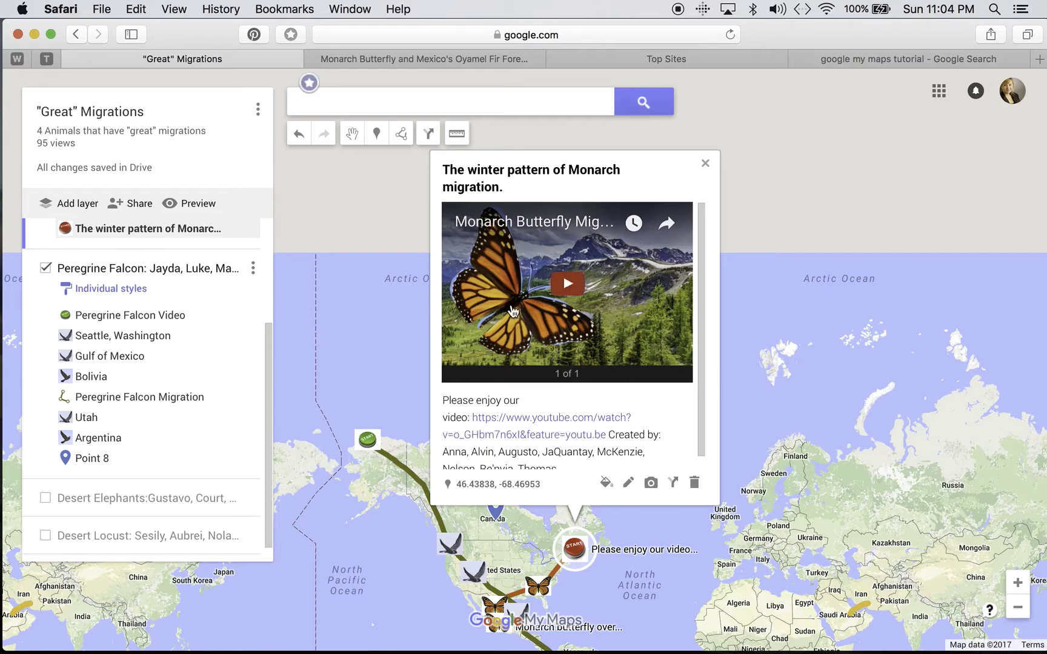
scroll(606, 430, down, 1)
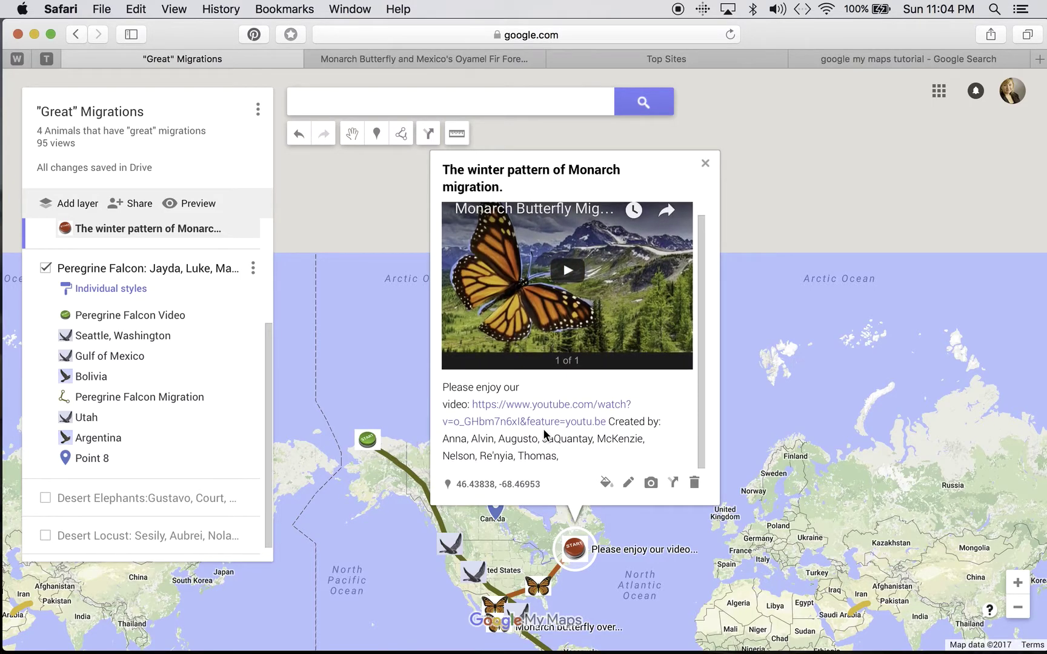
click(705, 168)
drag(627, 527, 631, 258)
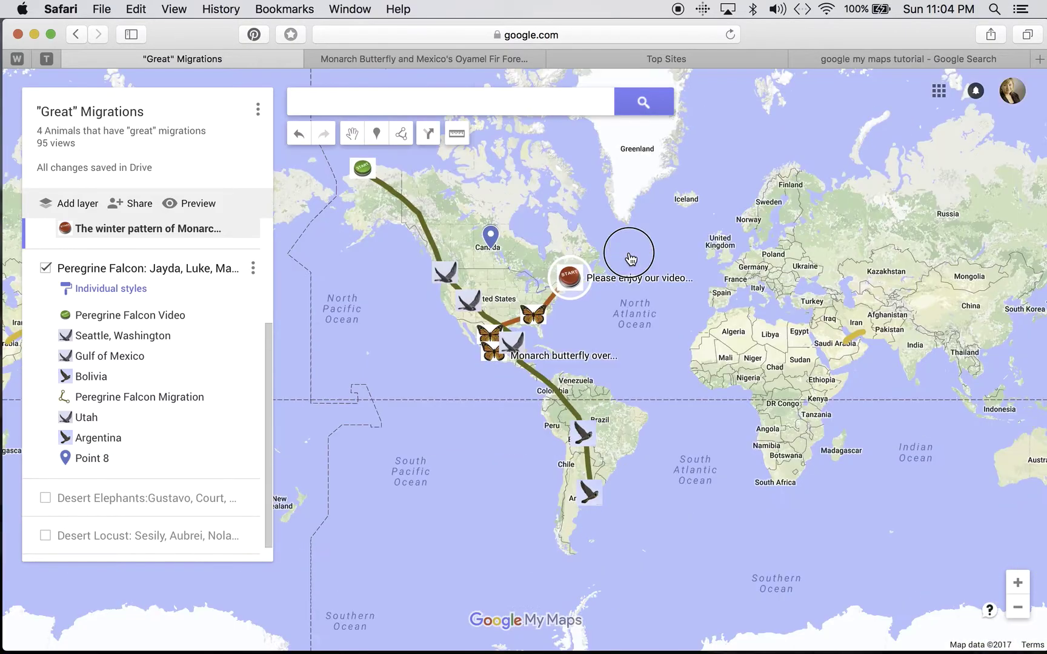
click(539, 328)
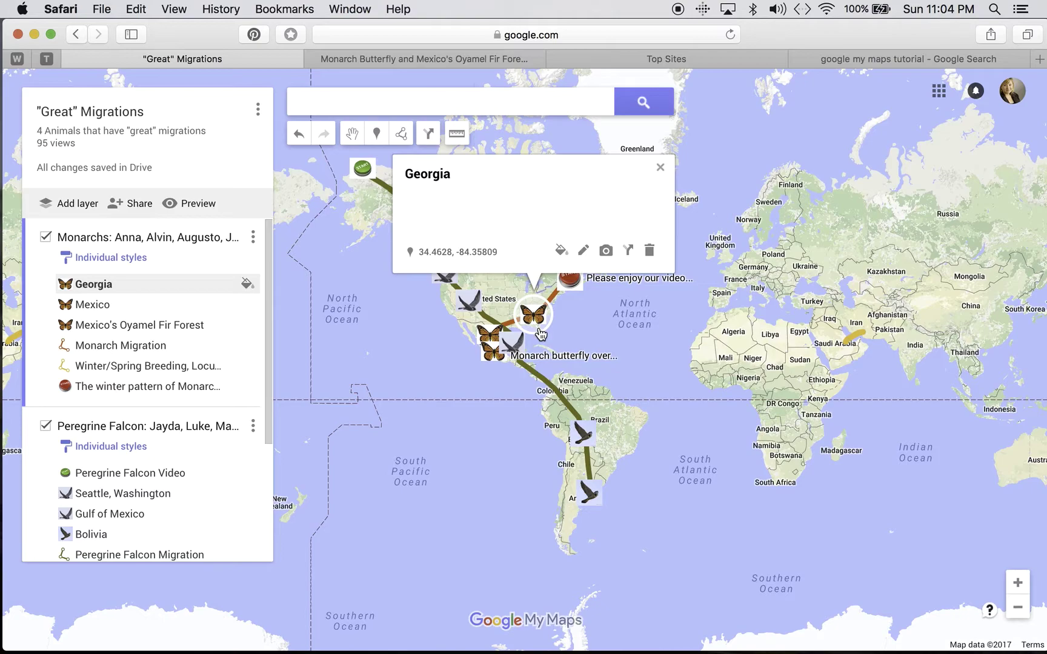
click(488, 339)
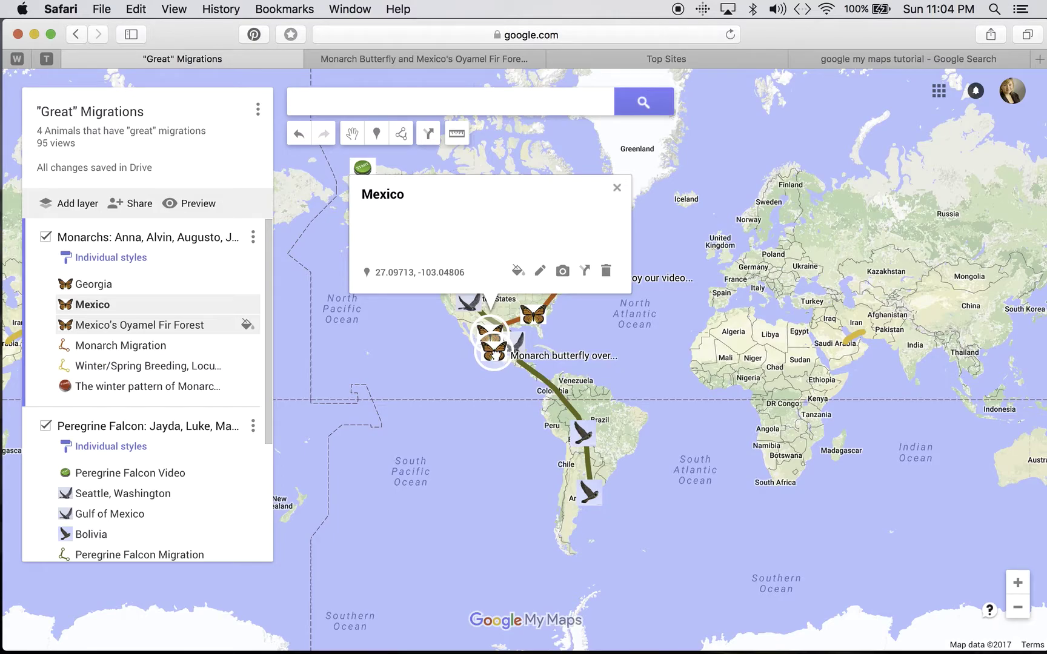
Read the description of the Mexico's Oyamel Fir Forest point and check its linked learner.org page
click(497, 359)
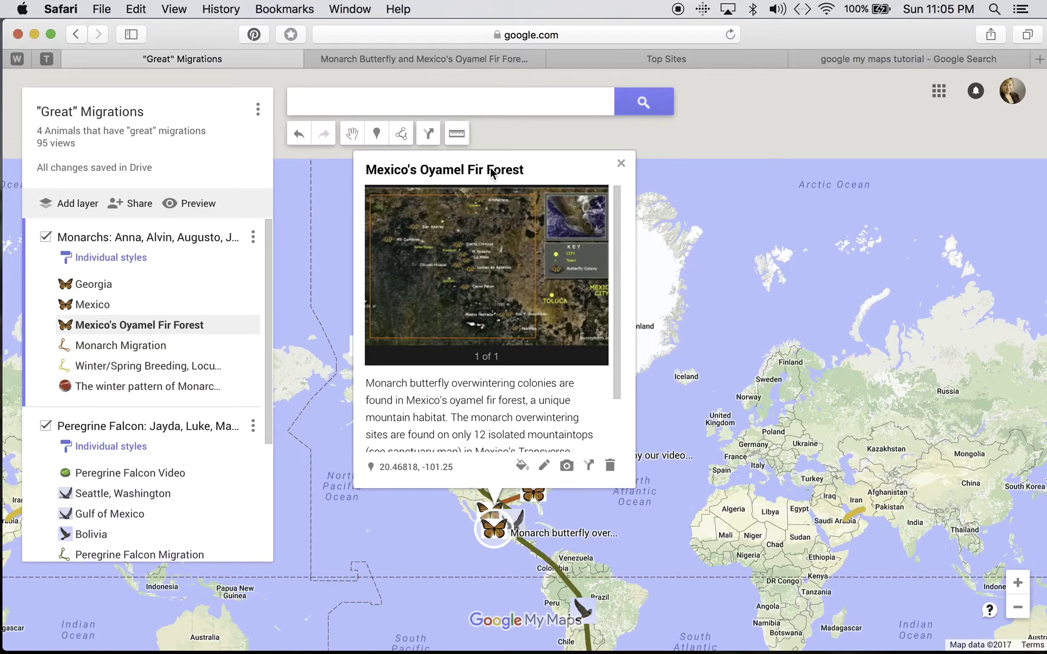
scroll(567, 403, down, 2)
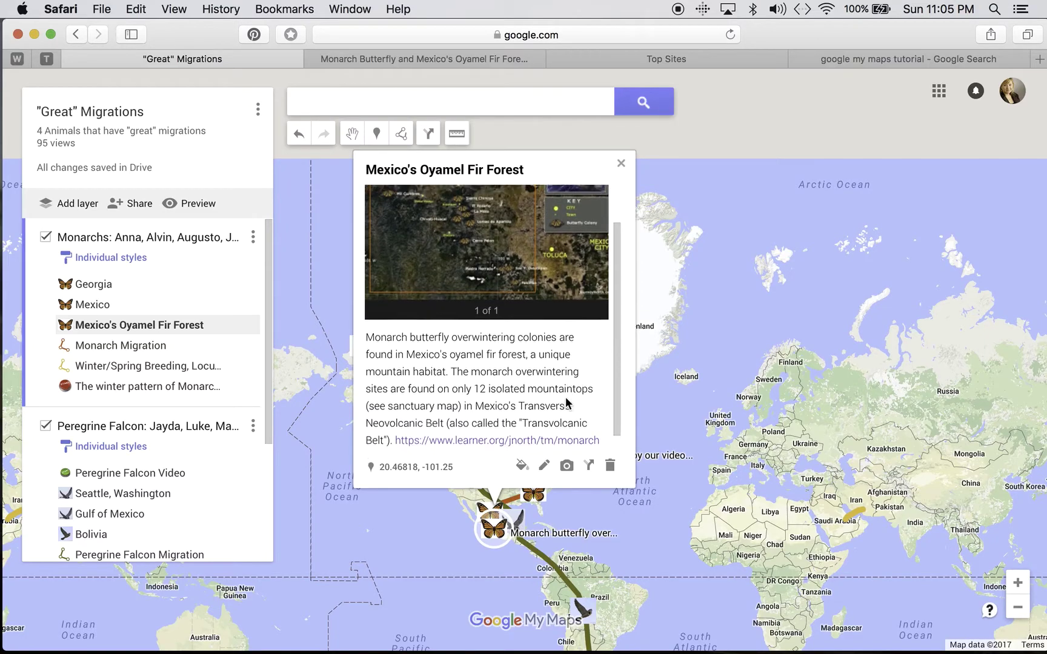
scroll(567, 402, down, 1)
scroll(567, 405, up, 4)
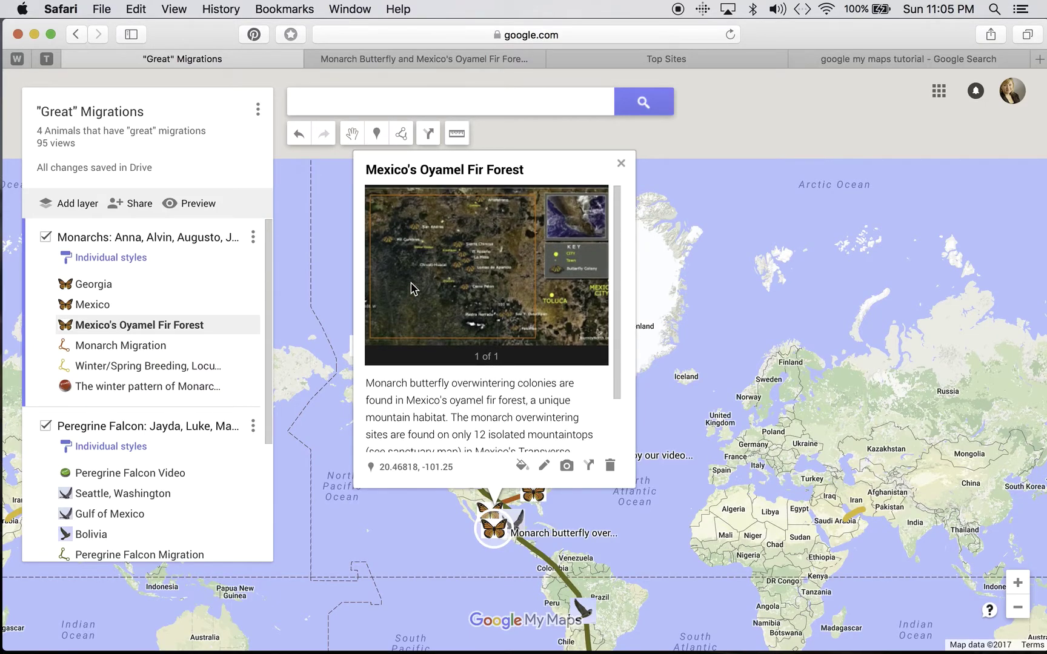
scroll(514, 418, down, 3)
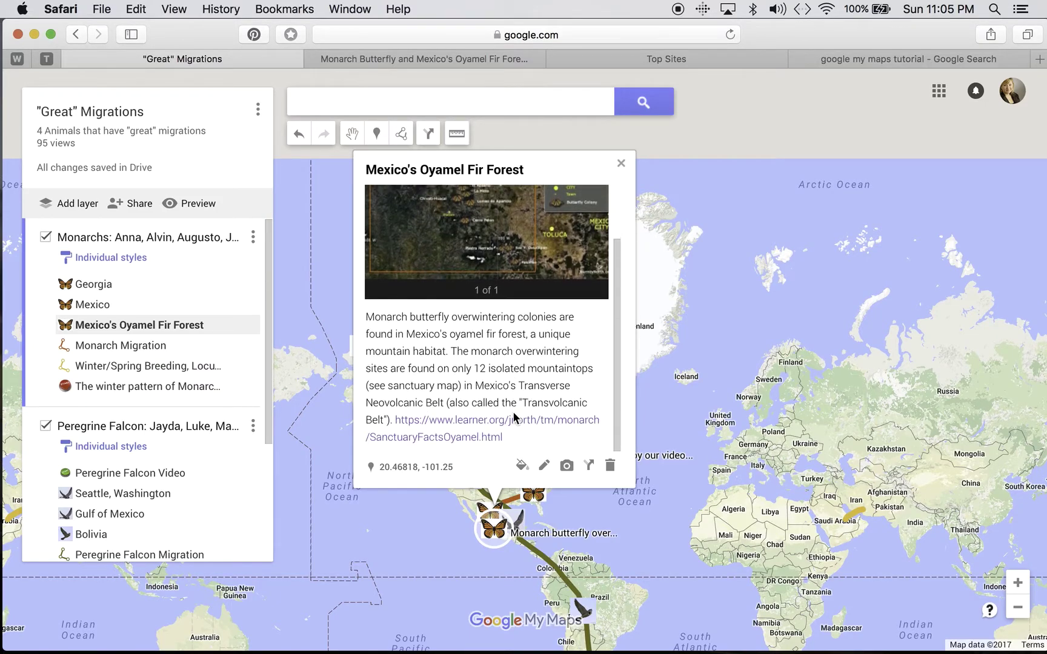
click(464, 441)
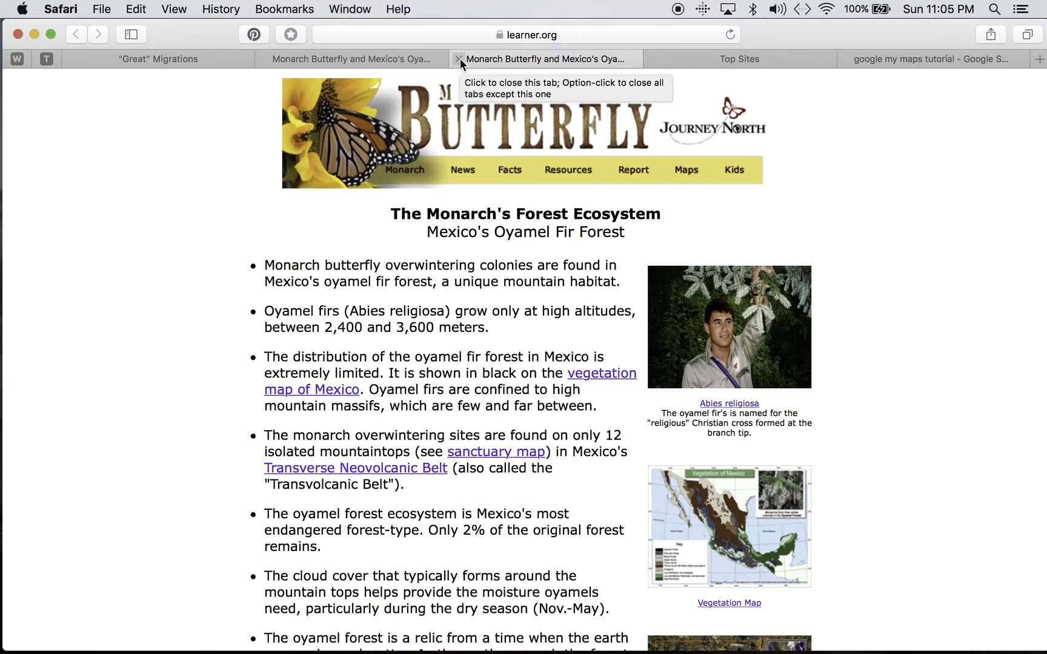
click(459, 59)
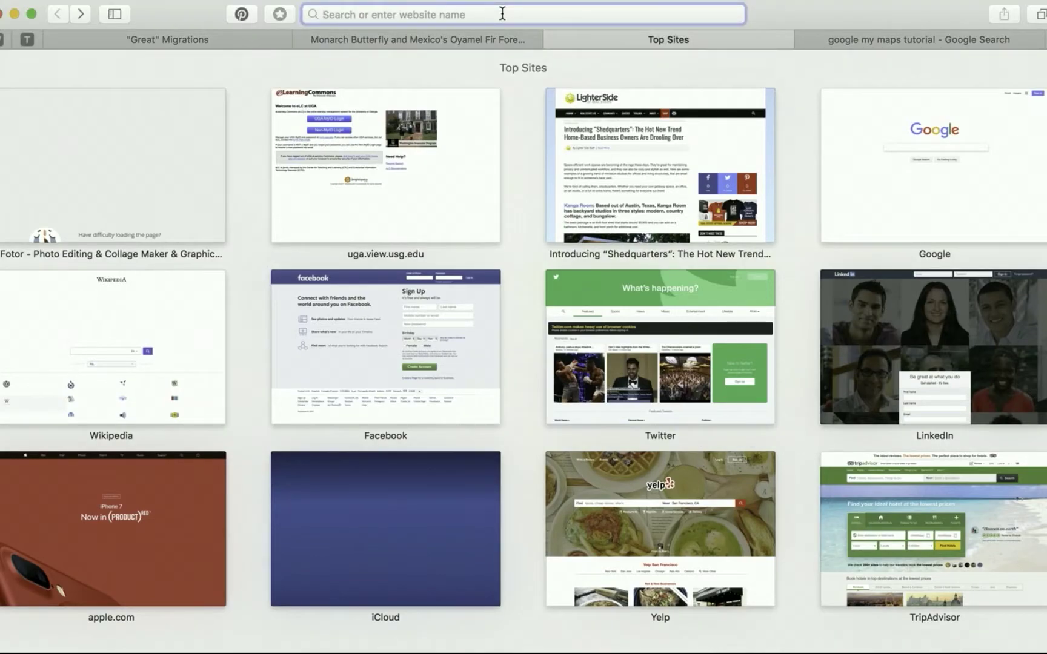
Go to mymaps.google.com and create a new map
text(mymaps.google.com)
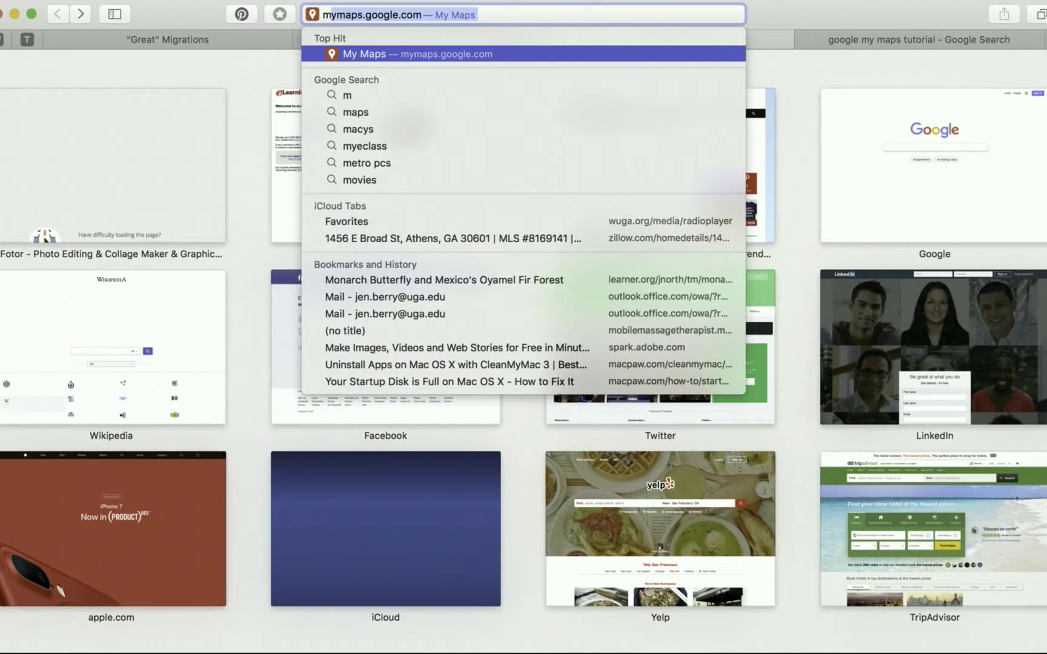
key(Return)
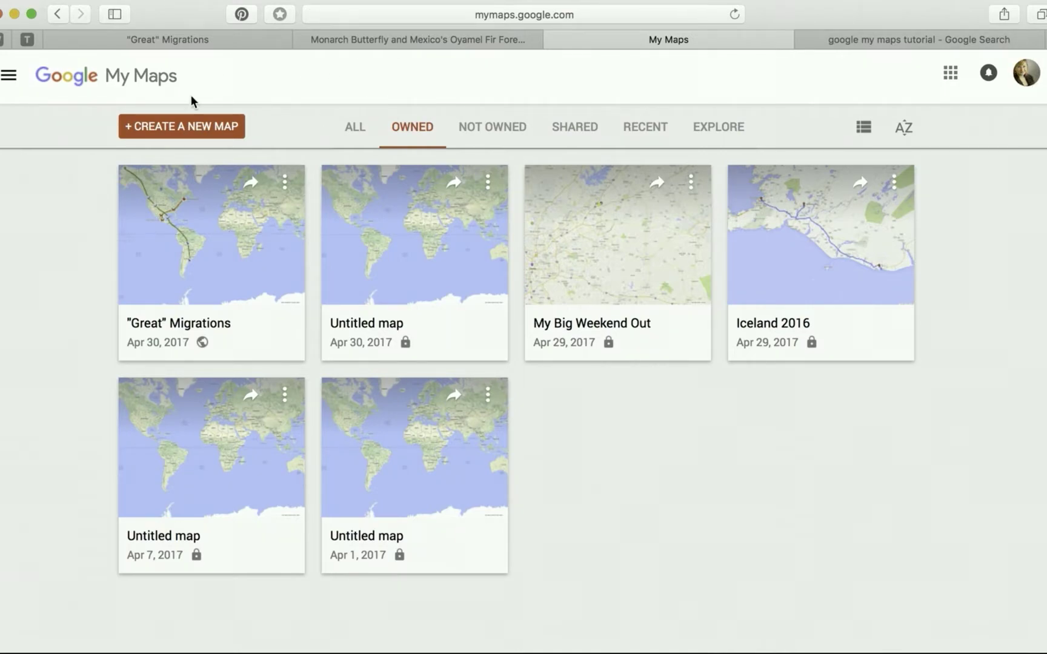
click(161, 136)
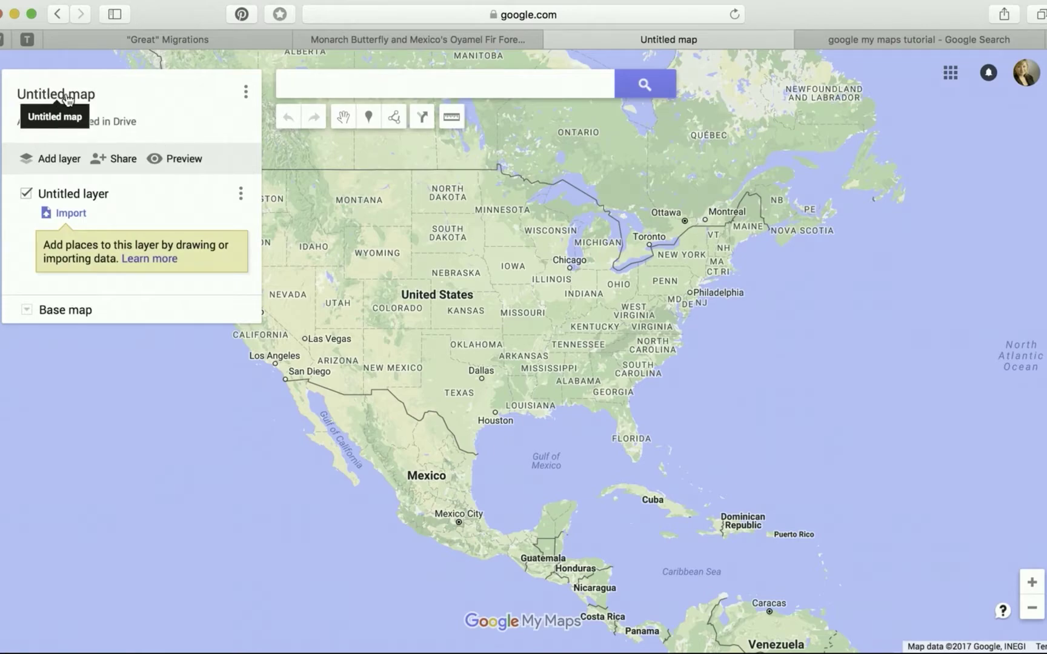
Title the new map "Great Migrations" and give it the description "Animals that have great migration patterns."
click(71, 96)
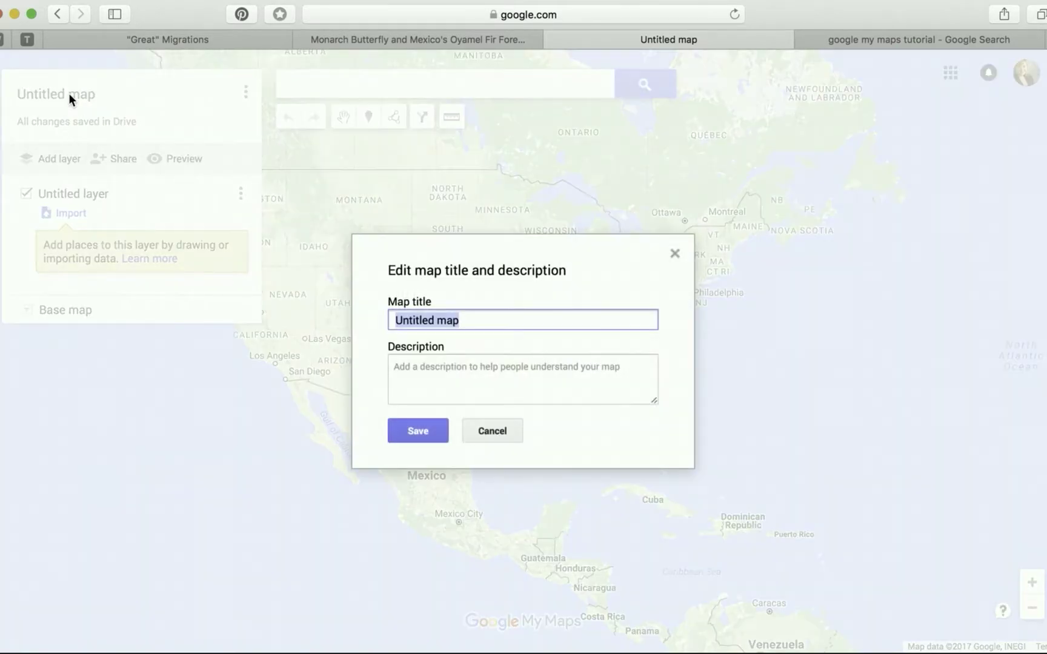
text(Great)
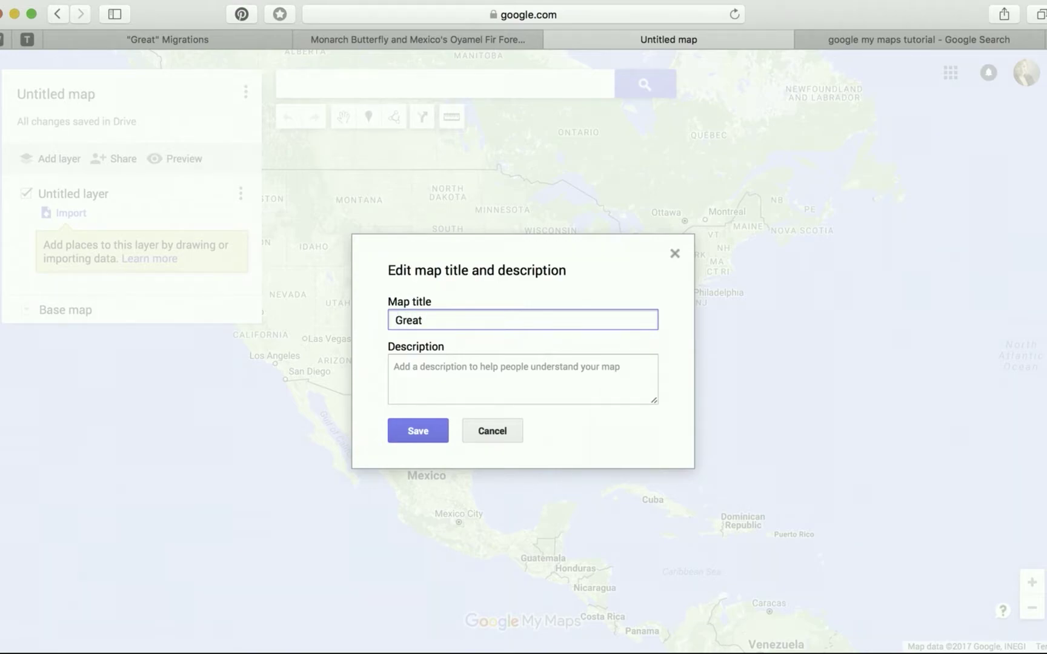
text( Migrations)
click(458, 378)
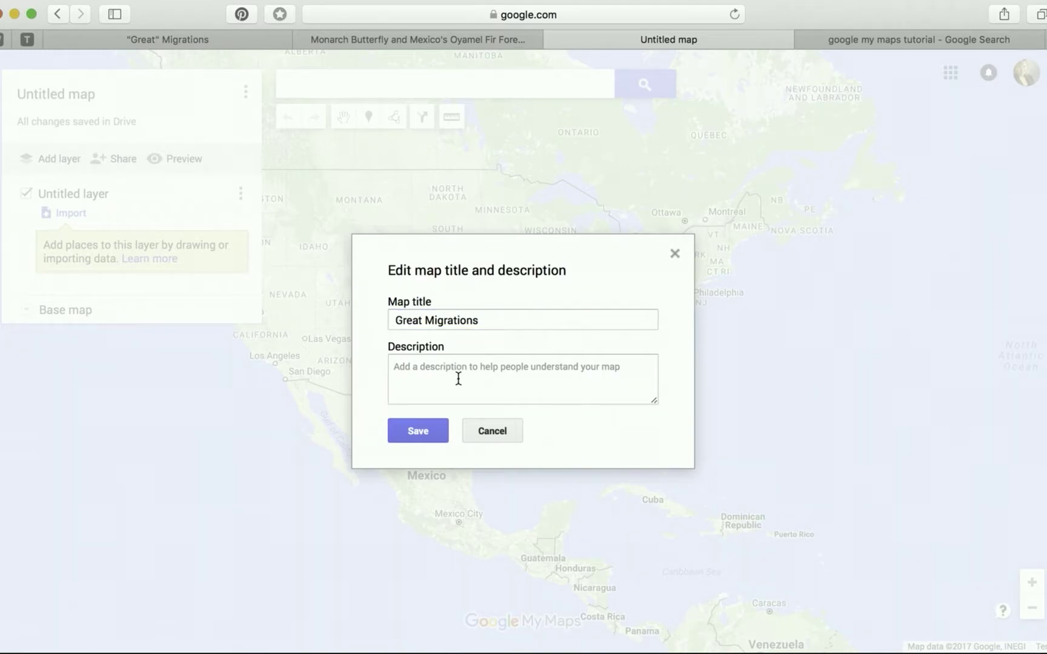
text(Ani)
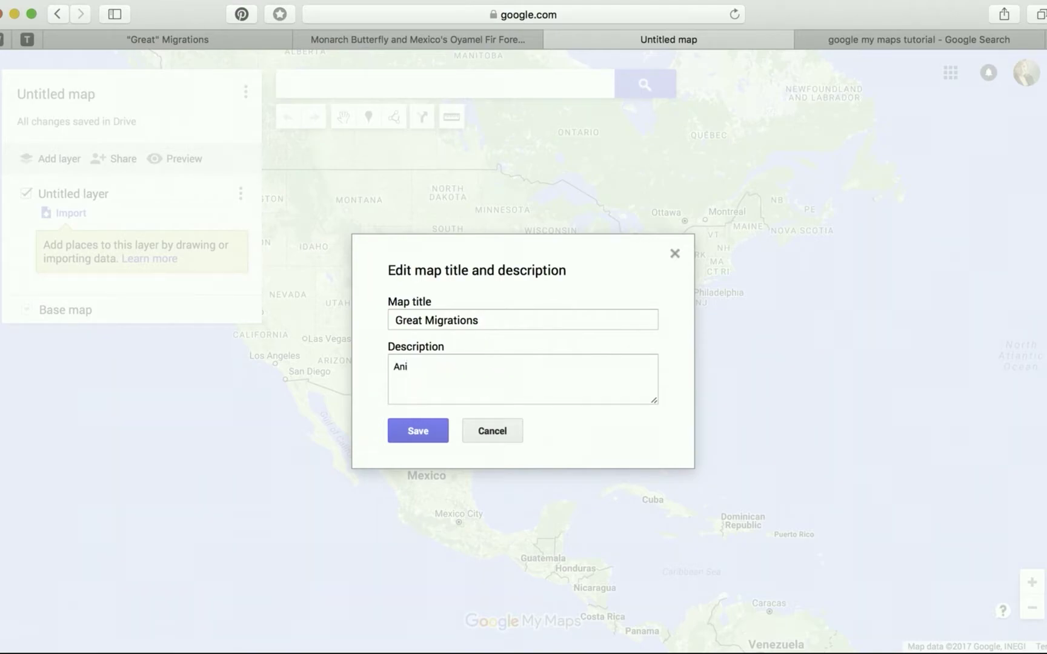
text(mals that have great migration patterns.)
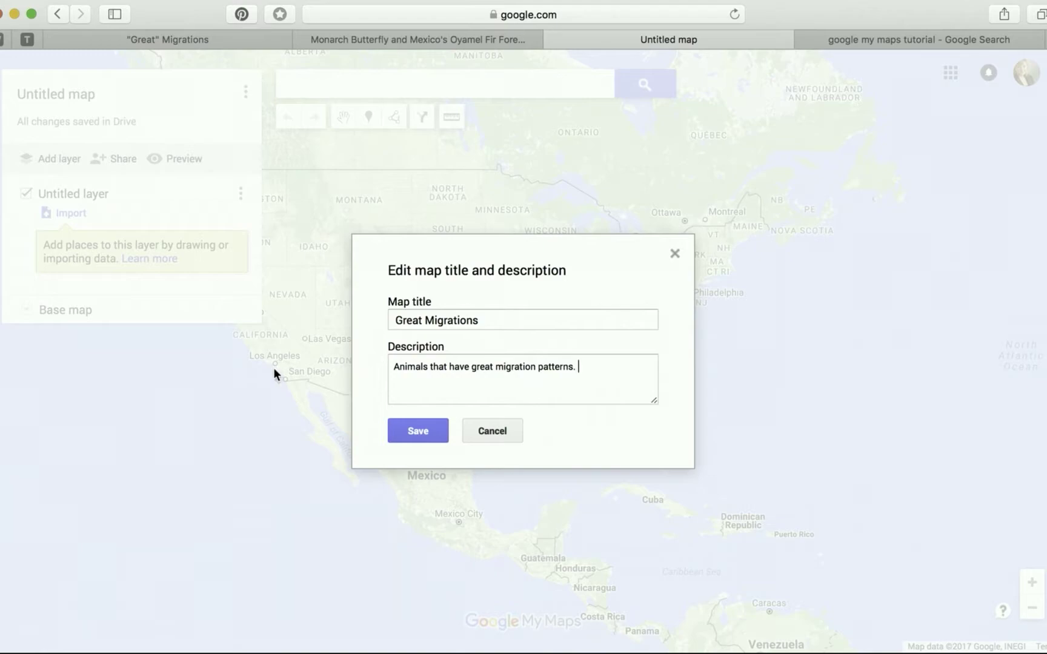
click(431, 433)
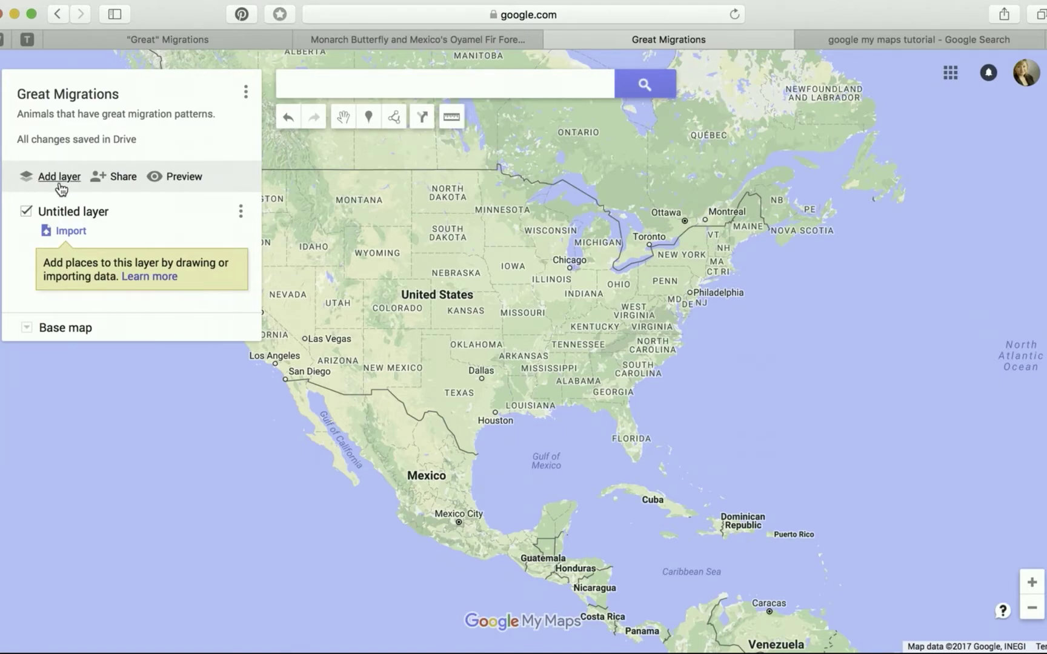
Rename the untitled layer as "Monarch Butterfly"
click(83, 213)
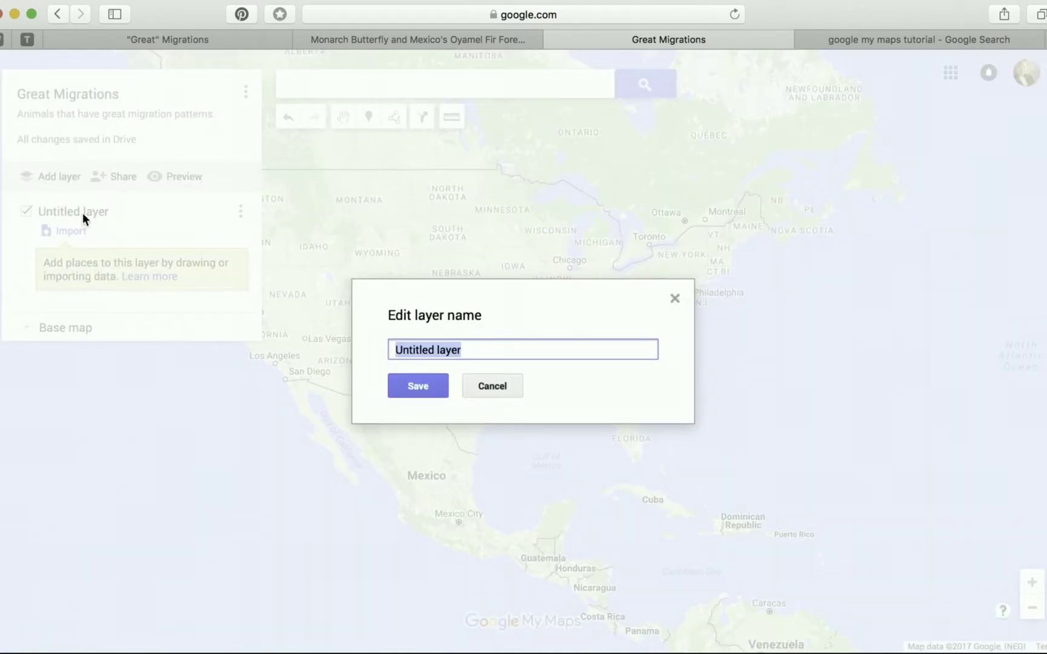
text(Monarch)
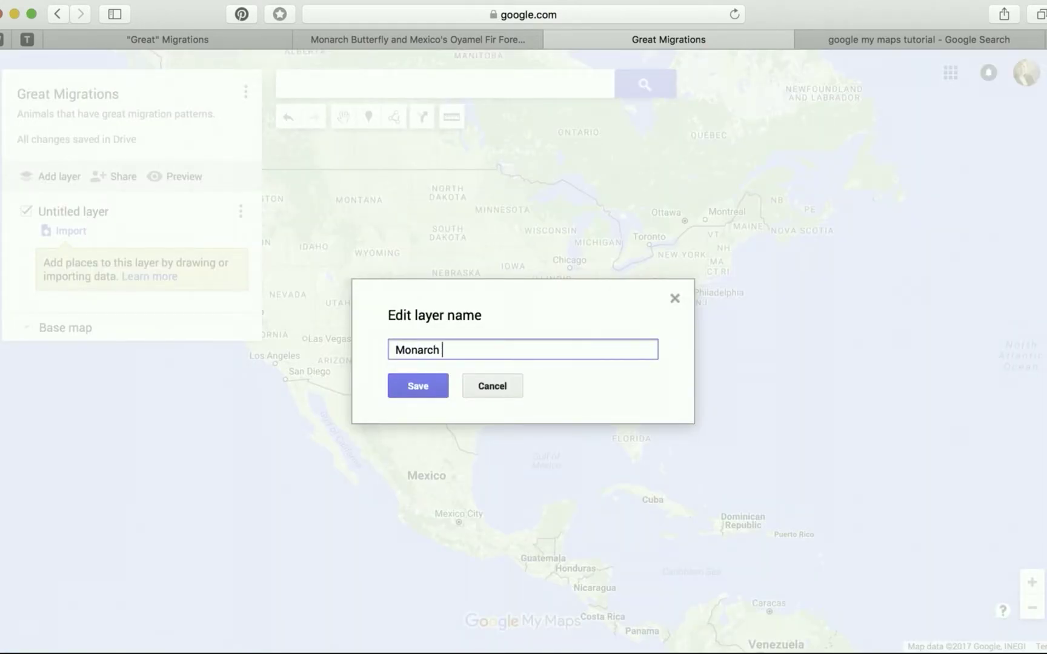
text( Buttery)
text(ly)
click(422, 387)
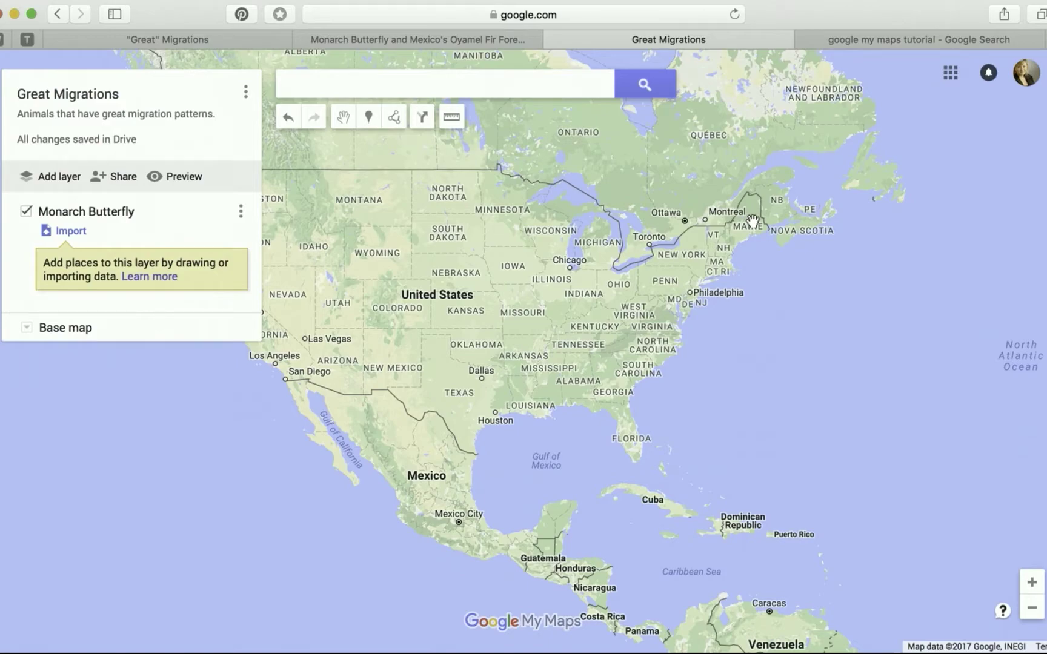
Add a marker in northern Maine to the Monarch Butterfly layer and name it "Maine"
click(368, 119)
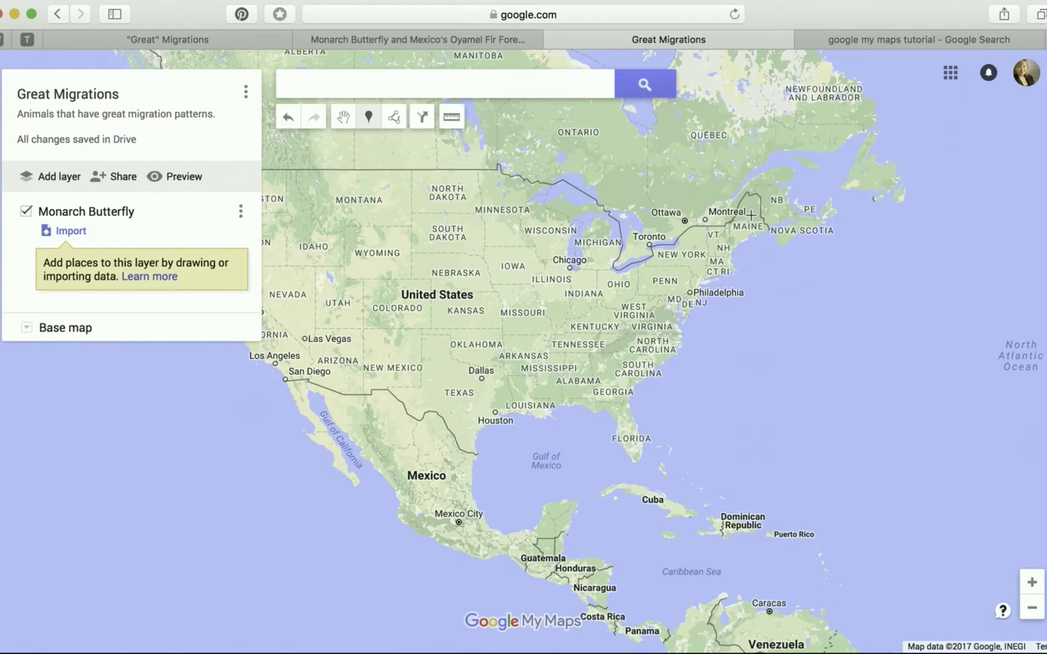
click(750, 220)
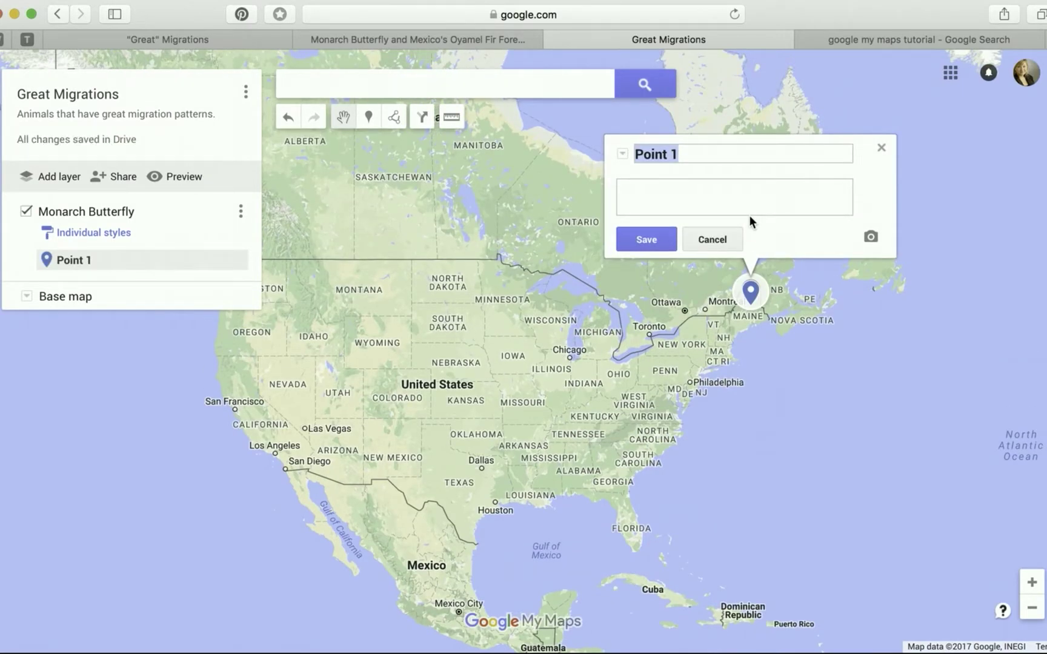
key(BackSpace)
text(Ma)
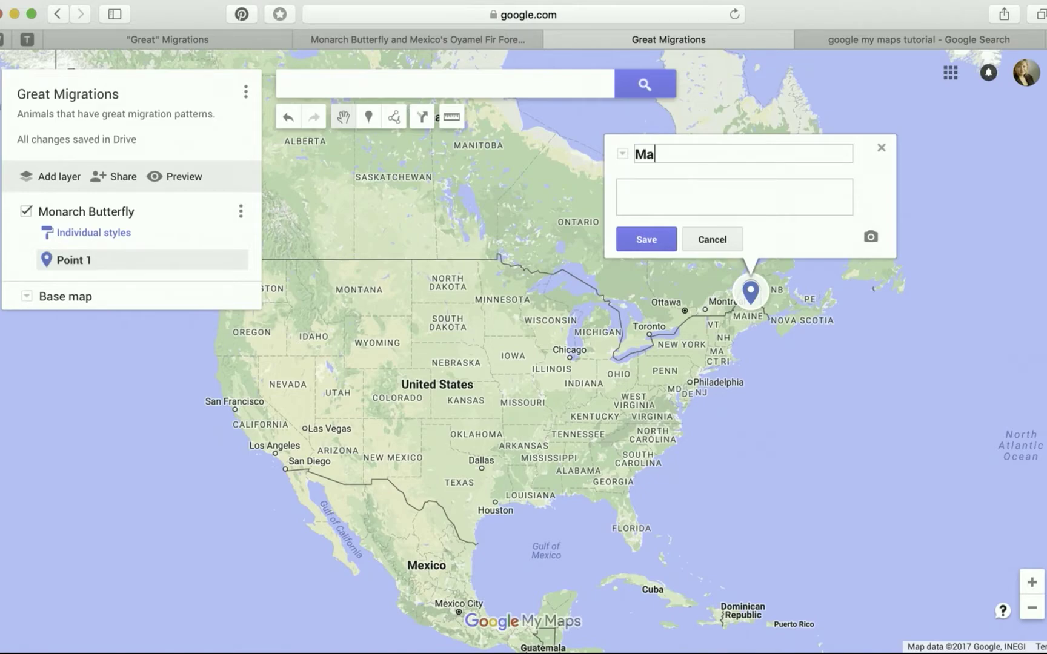
text(ine)
click(651, 242)
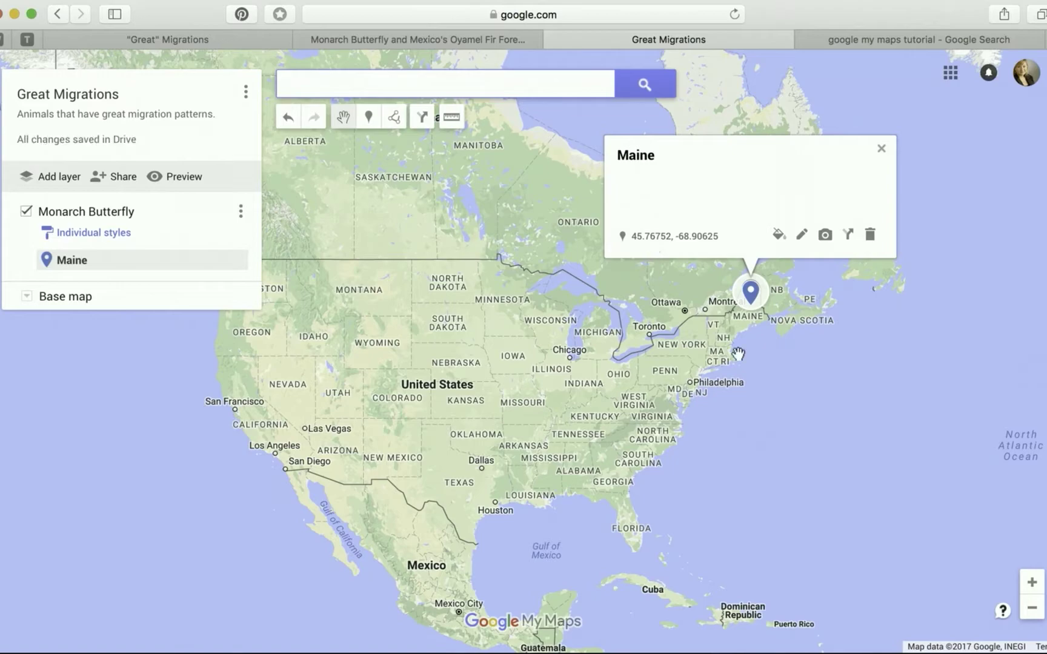
Add a marker in northern Georgia and name it "Athens, GA"
drag(755, 494, 797, 480)
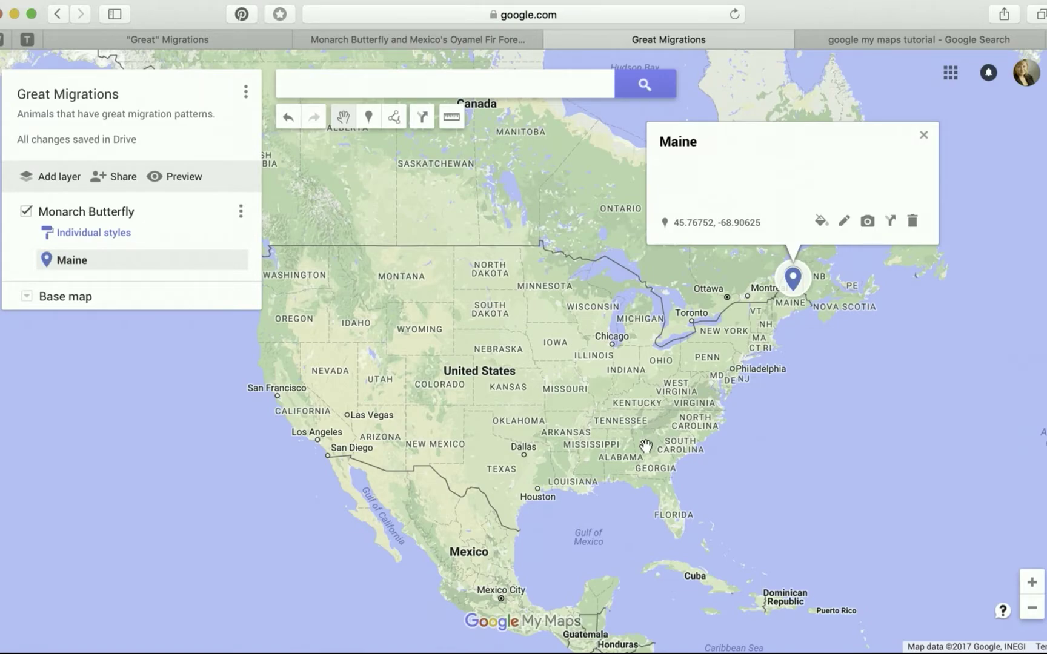
click(369, 119)
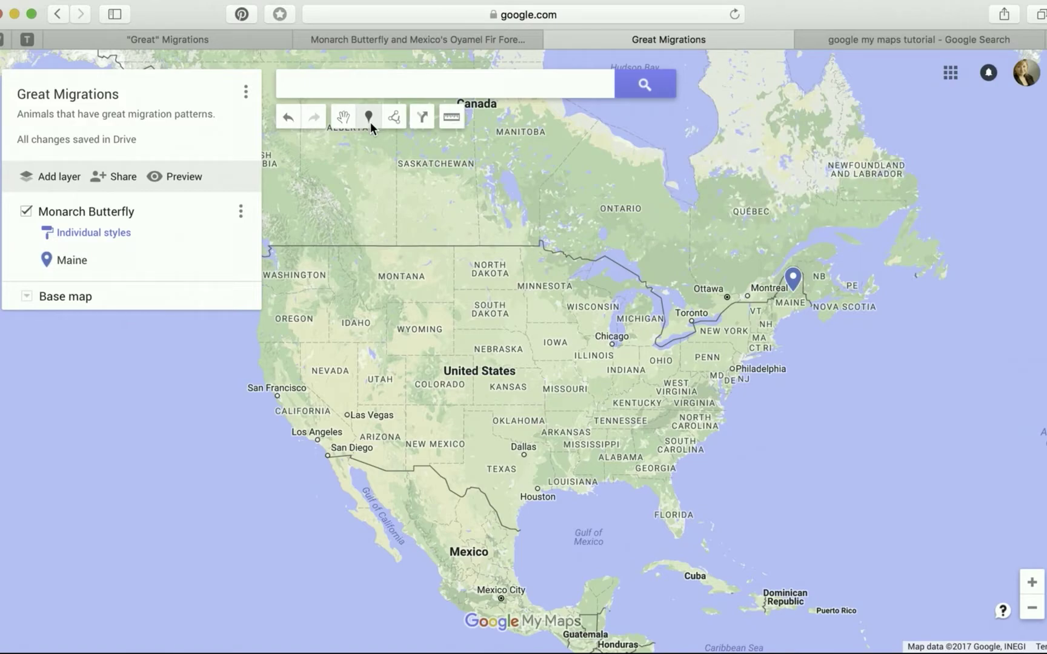
click(648, 441)
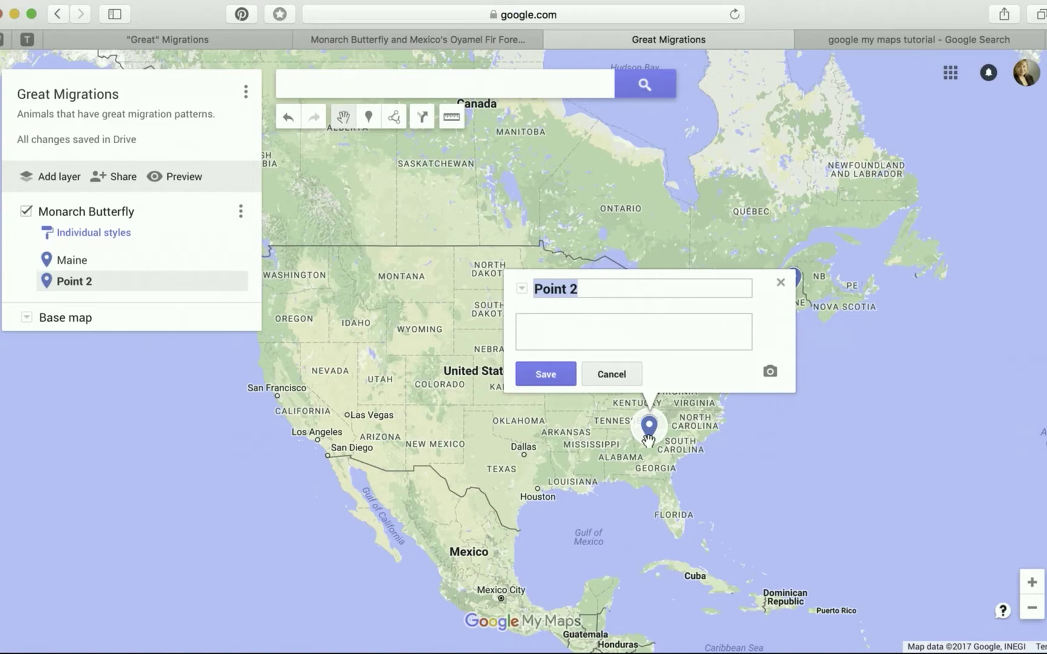
text(Athens, GA)
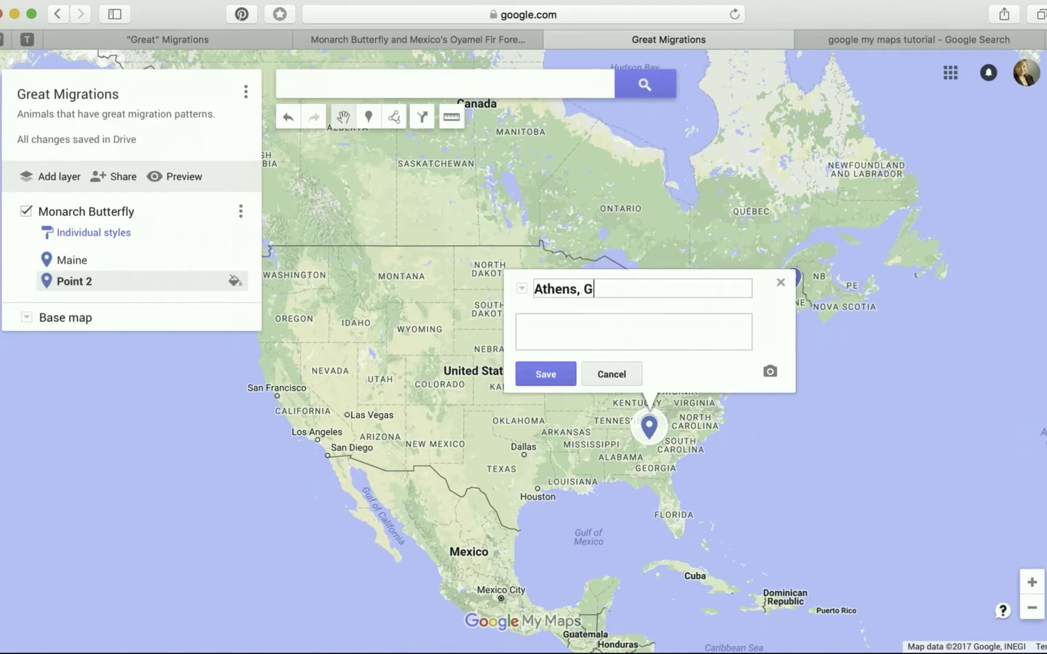
click(544, 373)
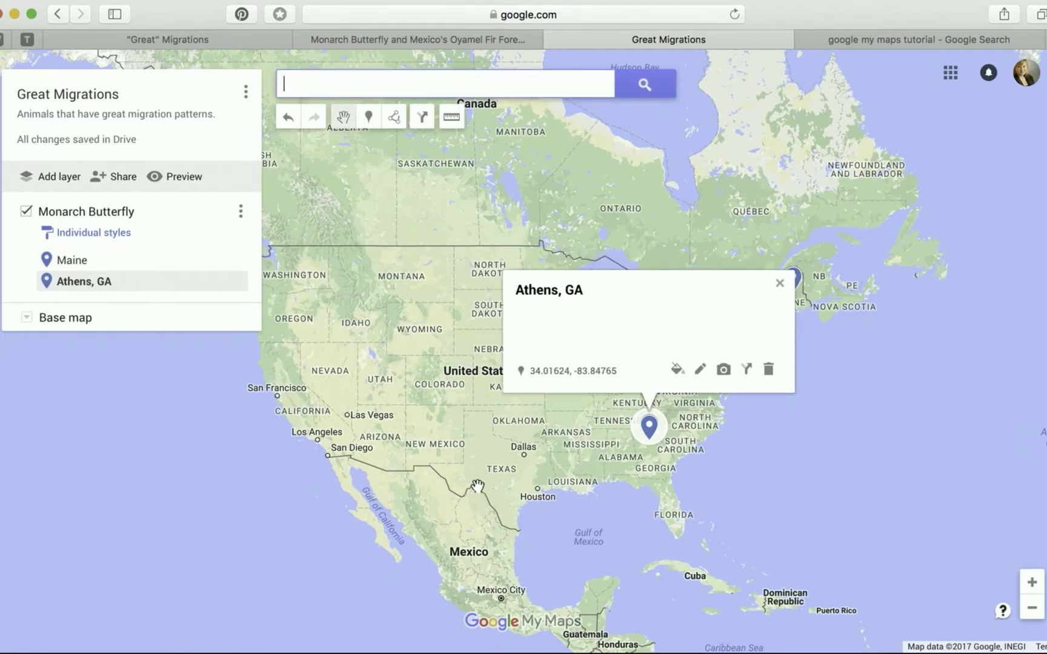
Add a marker in central Texas, southwest of Dallas, and name it "Texas"
click(369, 119)
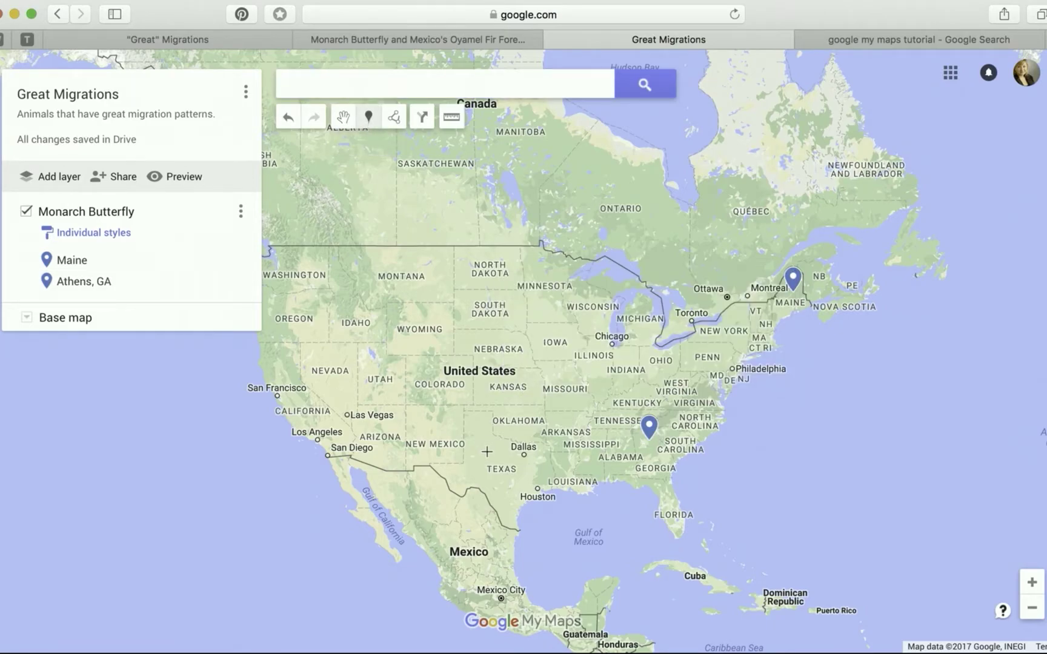
click(507, 479)
text(Texas)
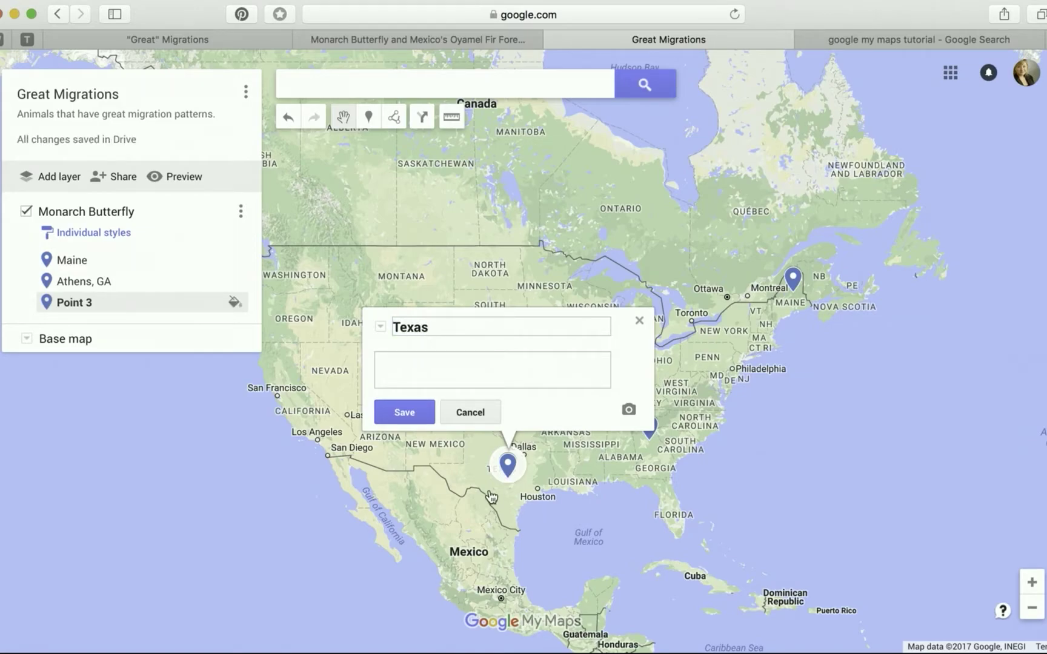
click(405, 412)
Add a marker in northern Mexico, just above the country label, and name it "Mexico"
drag(587, 509, 604, 427)
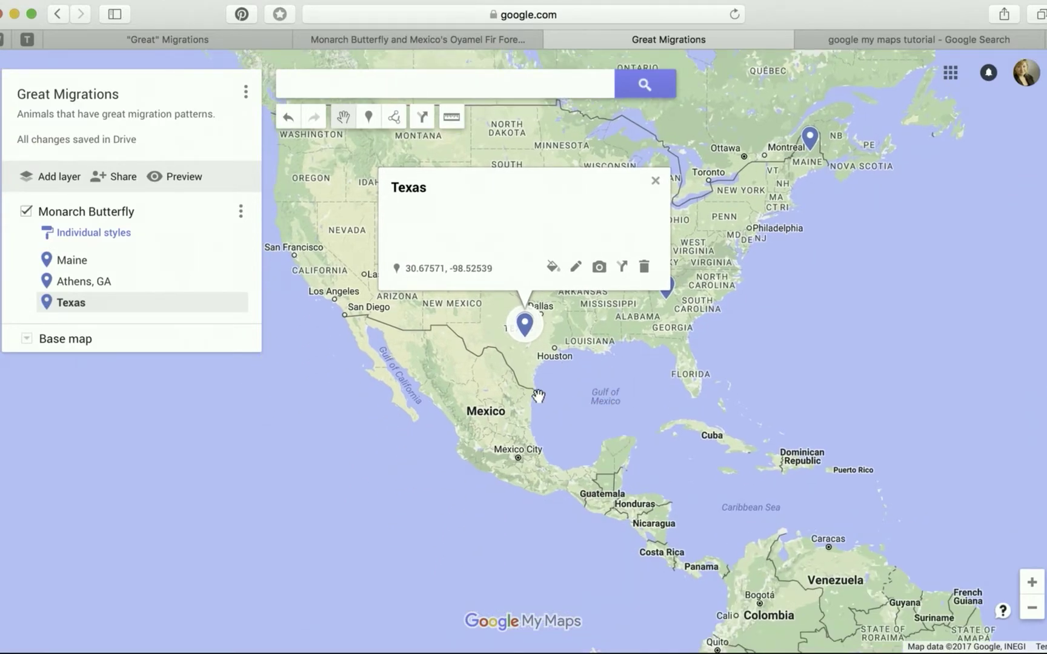
click(369, 121)
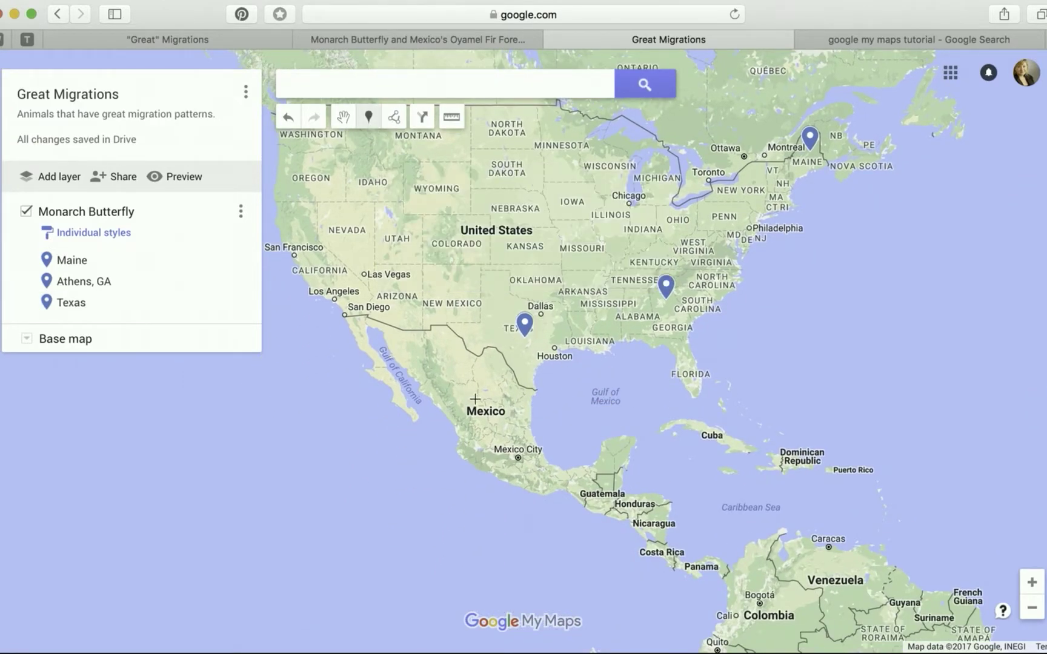
click(475, 397)
text(Mexico)
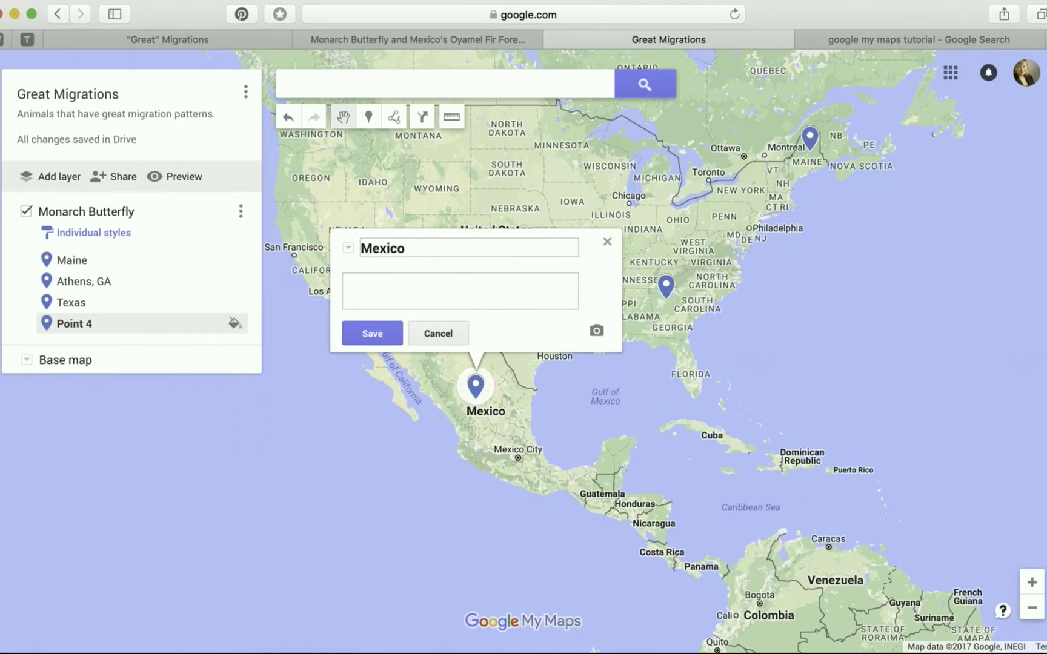
click(383, 336)
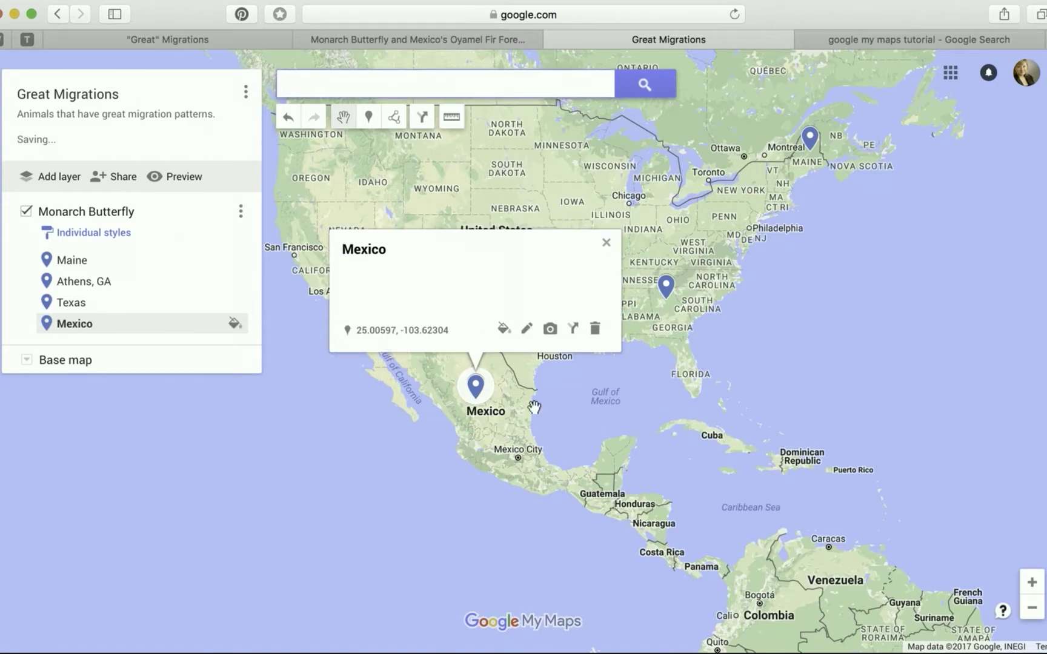
click(605, 243)
Add a marker just south of the Mexico point, east of Durango, and name it "Oyamel Fir Forest"
drag(596, 398, 618, 365)
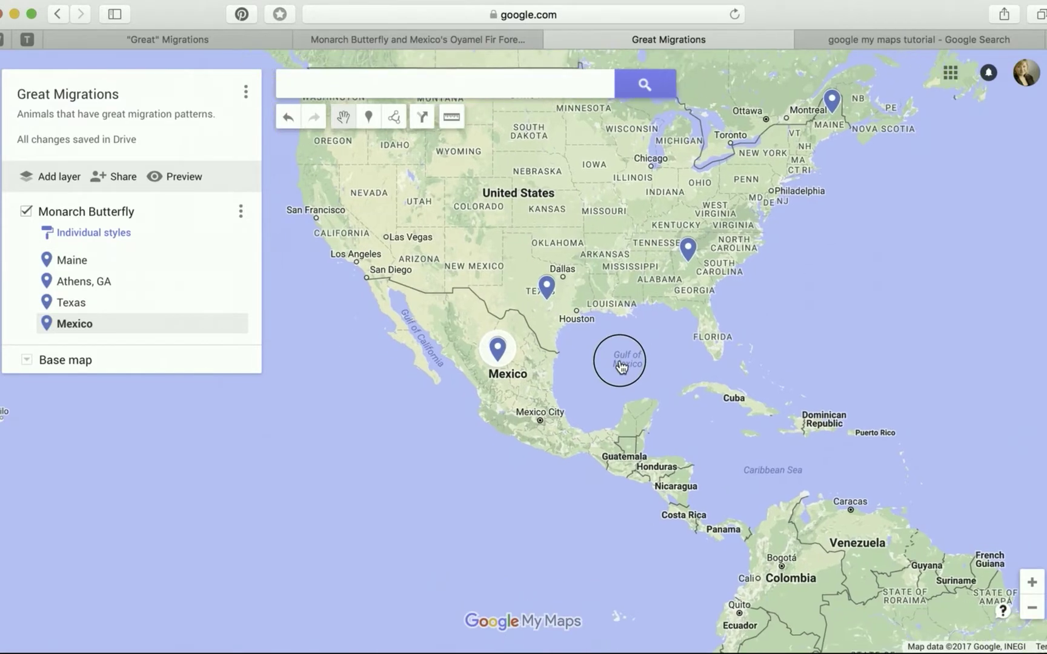
click(1032, 584)
click(1033, 584)
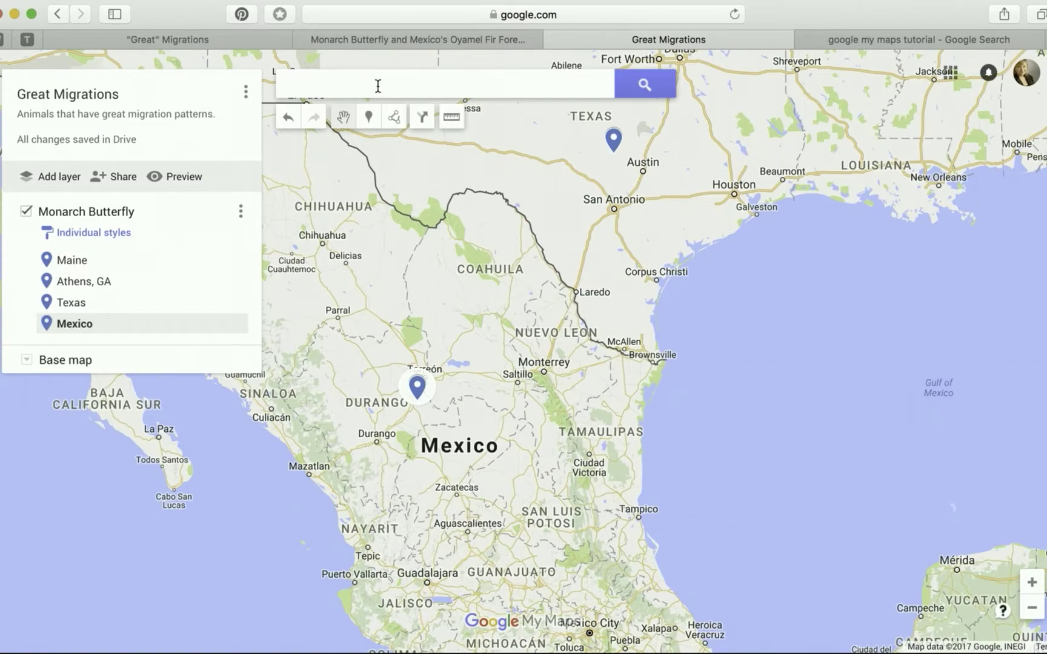
click(368, 117)
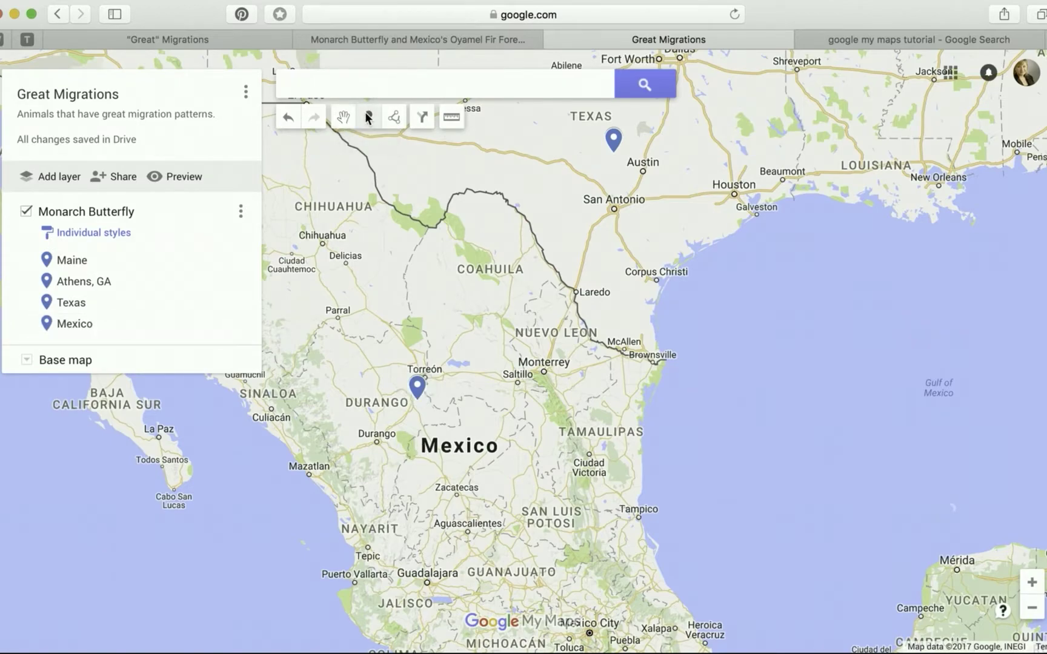
click(412, 444)
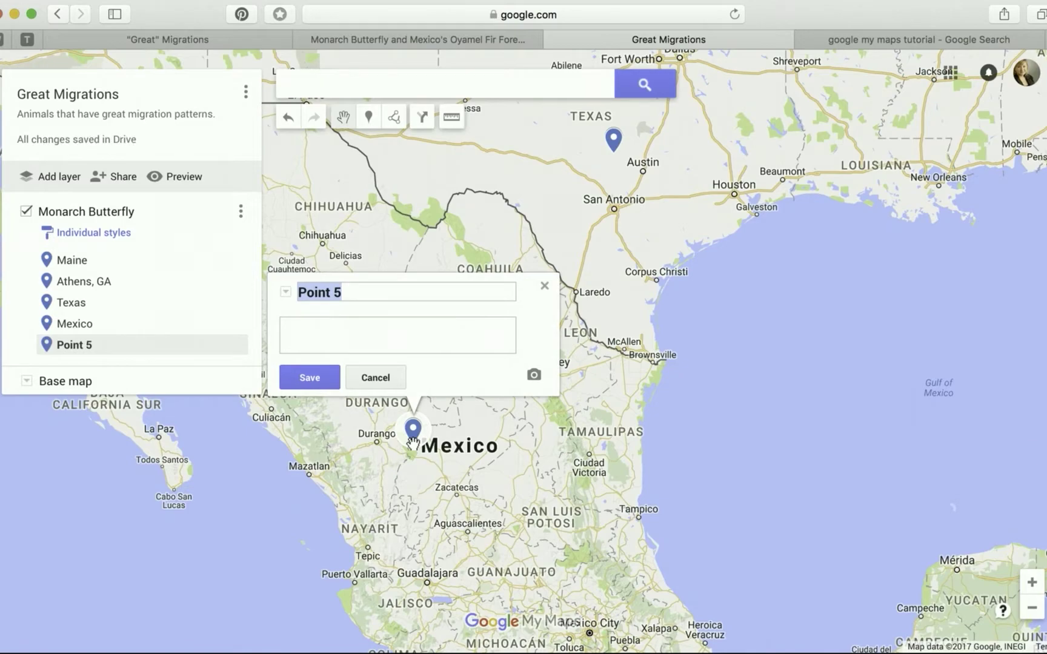
text(O)
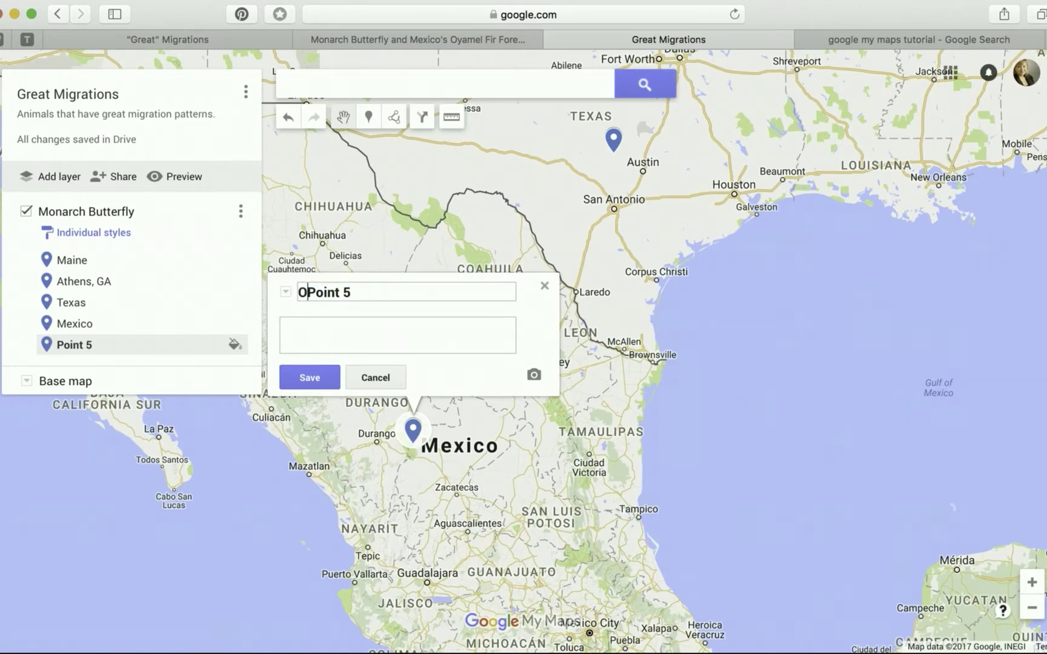
click(393, 291)
key(super+a)
text(Oyamel F)
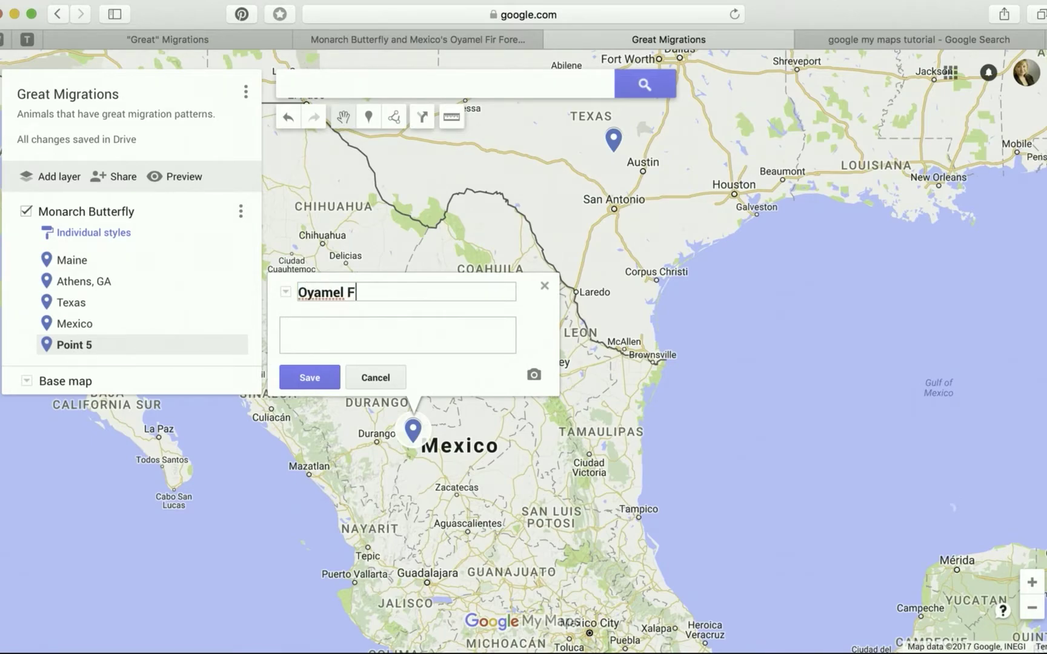
text(ir Forest)
click(327, 386)
click(544, 287)
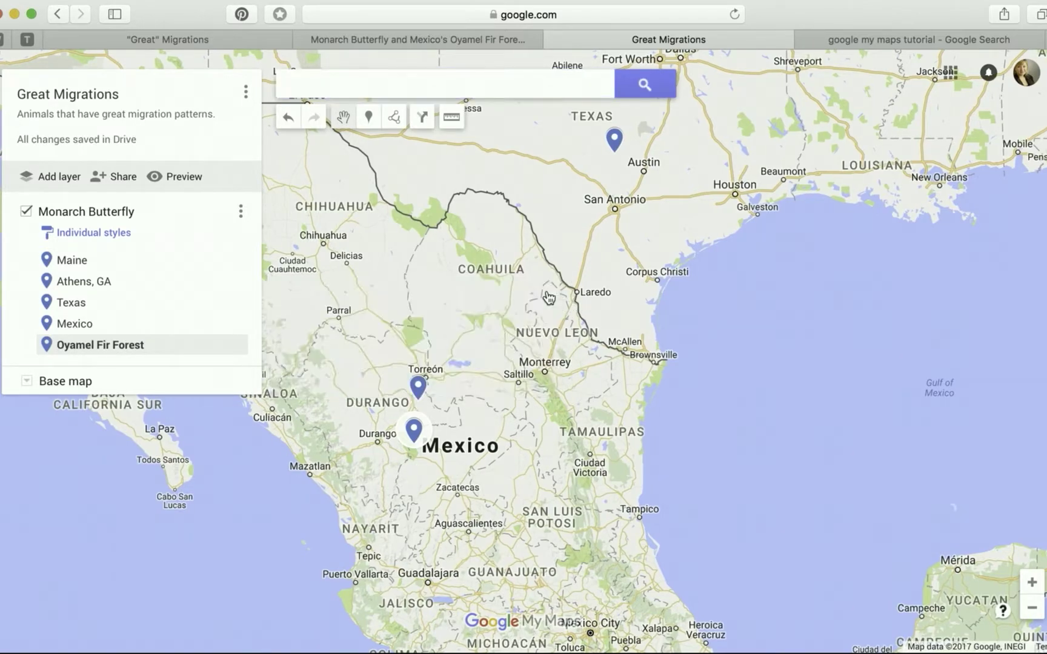
Draw a line connecting the Maine, Athens, GA, Texas, Mexico and Oyamel Fir Forest markers in that order
click(1033, 610)
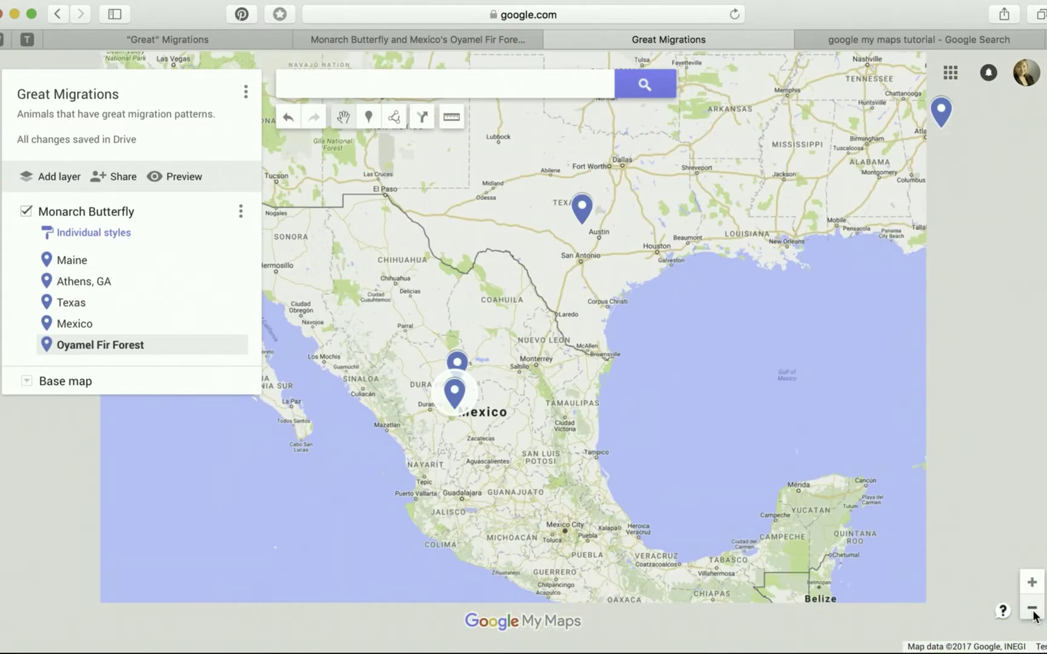
click(1032, 608)
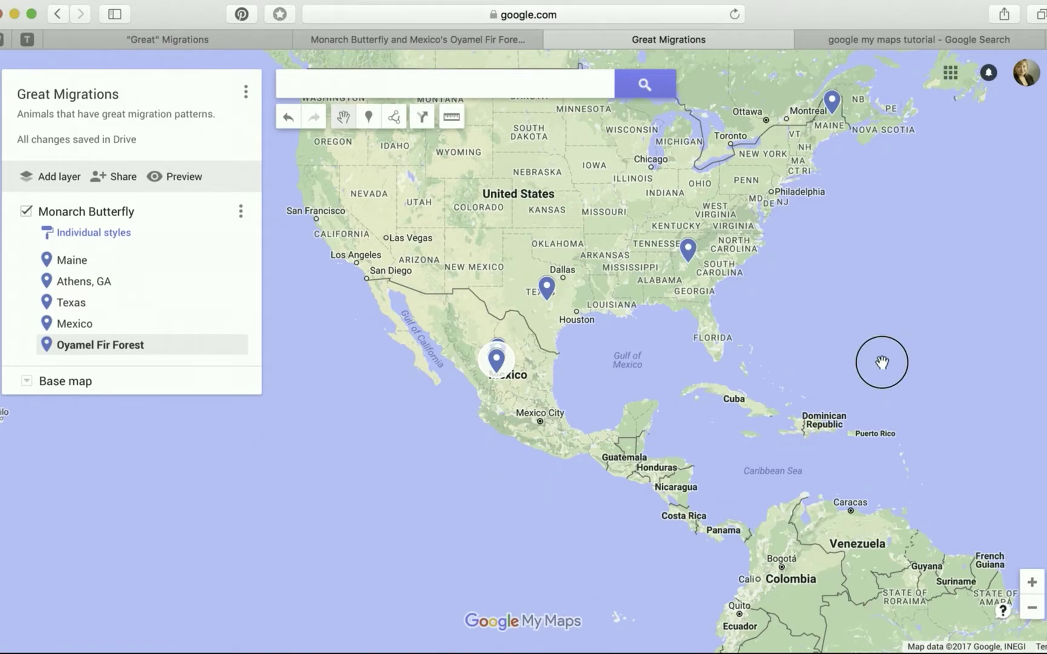
drag(879, 362, 865, 450)
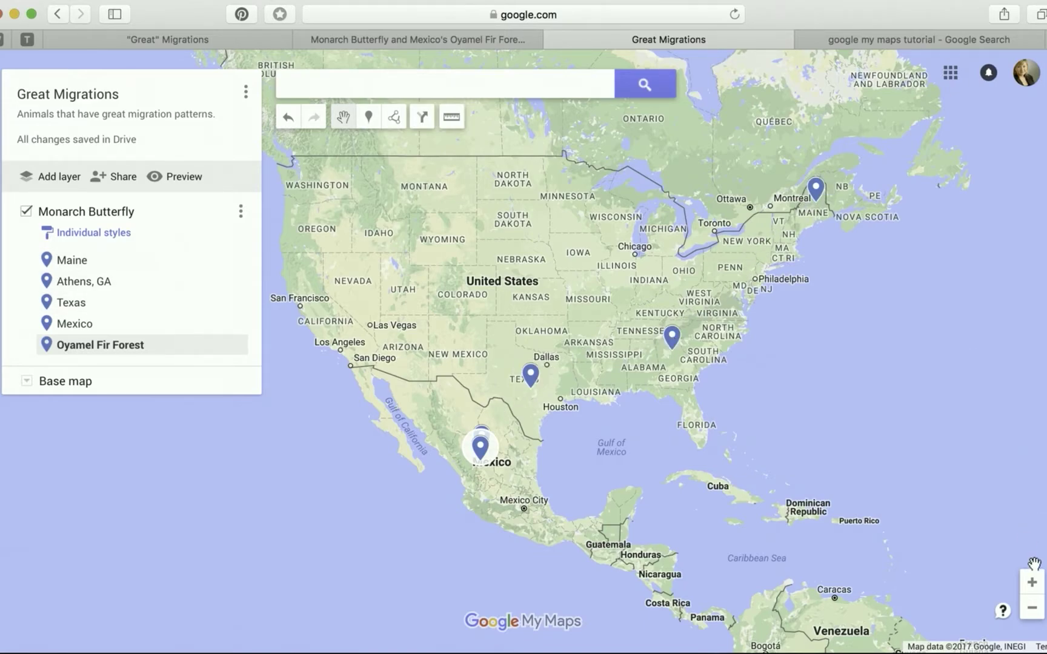
click(1032, 582)
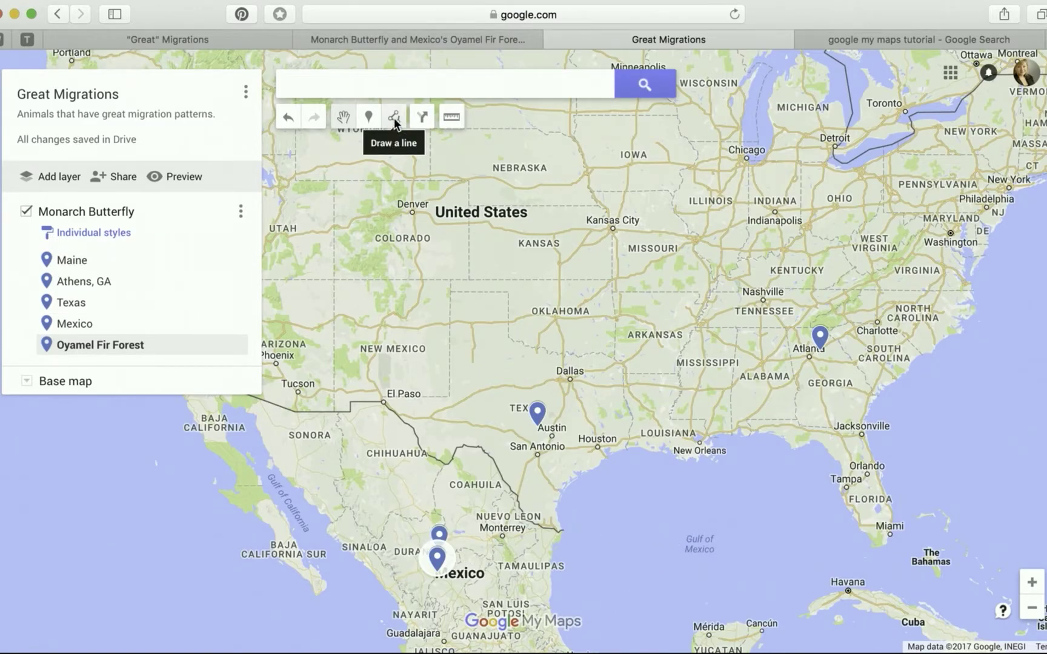
click(1032, 608)
double_click(915, 369)
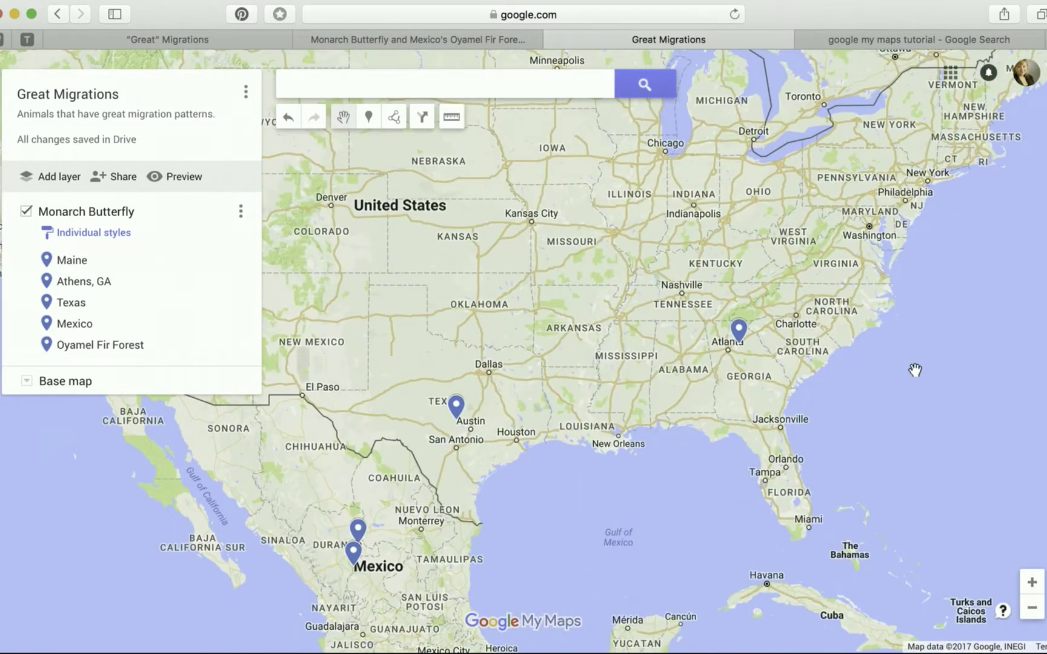
click(939, 411)
drag(940, 411, 893, 484)
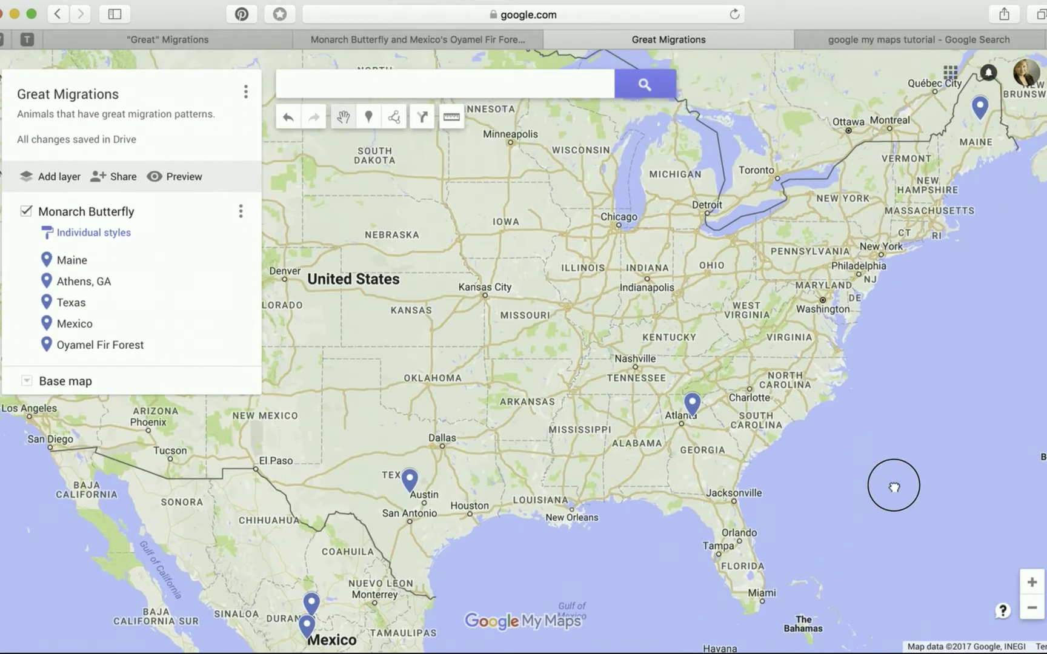
click(394, 120)
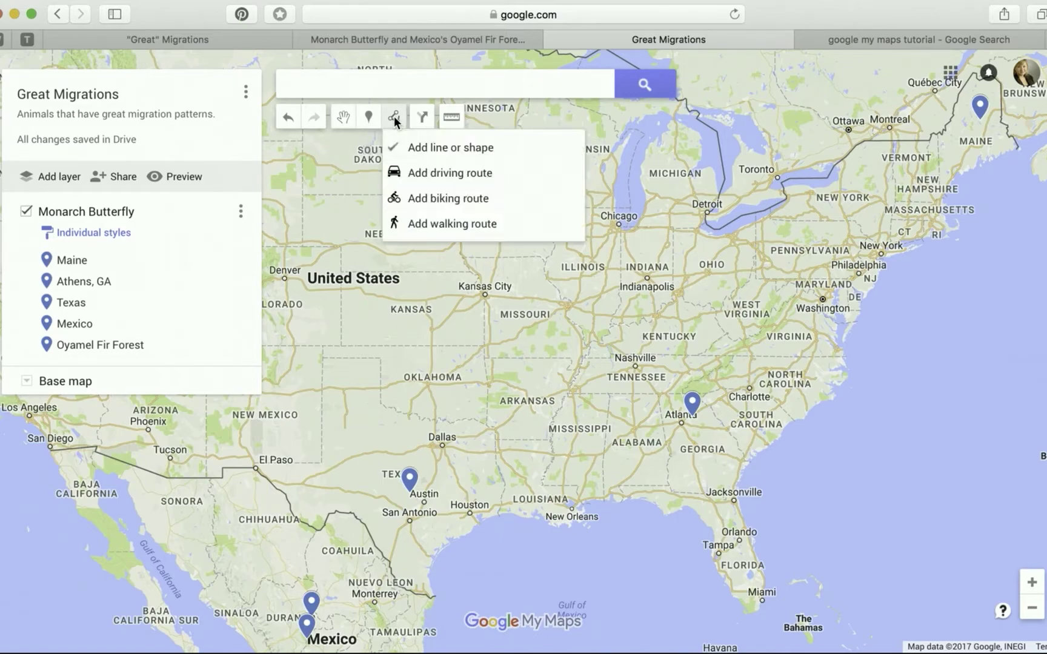
click(427, 159)
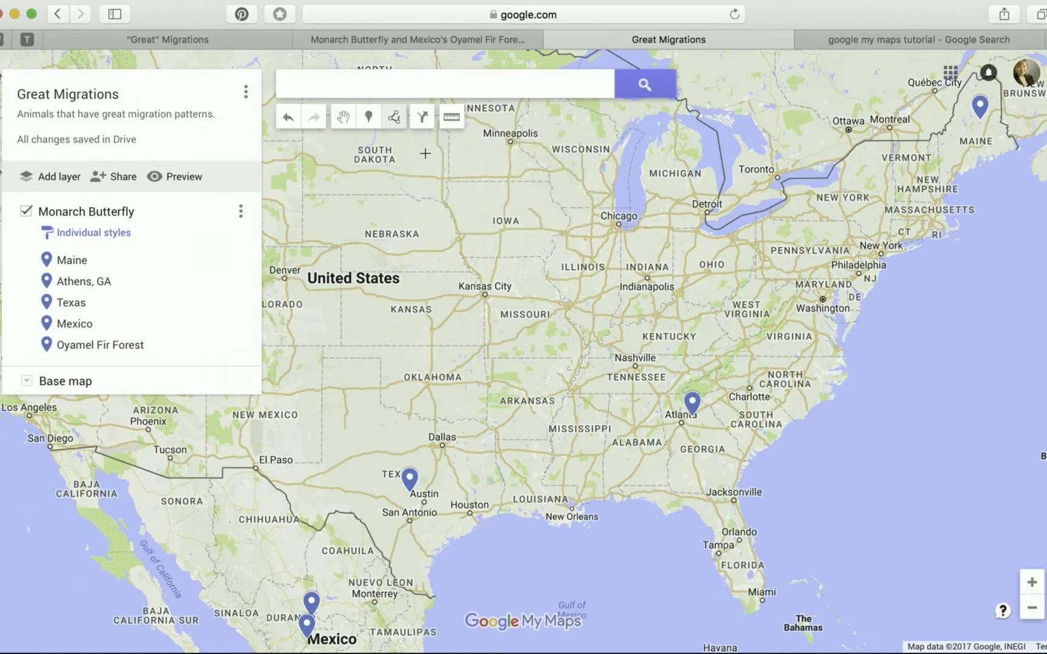
click(979, 106)
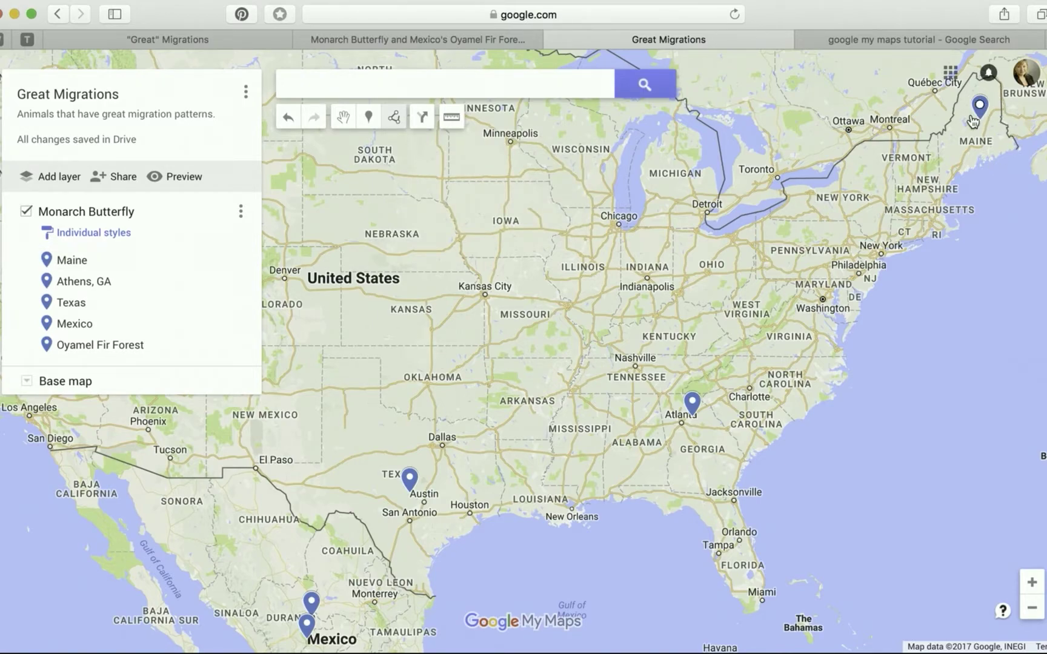
click(691, 403)
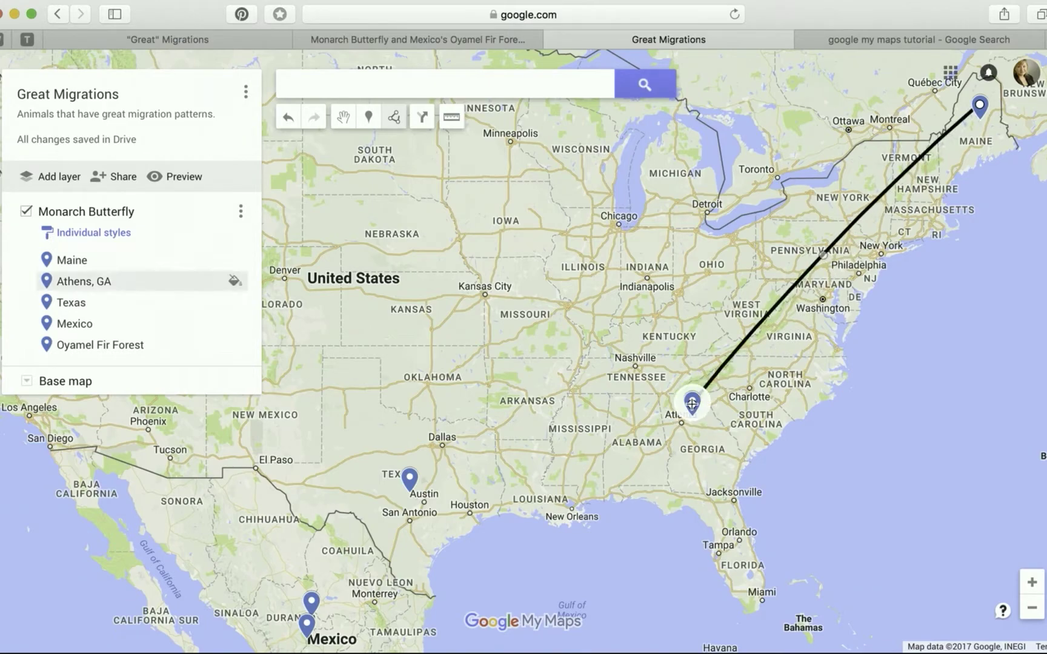
click(409, 480)
click(310, 601)
click(310, 601)
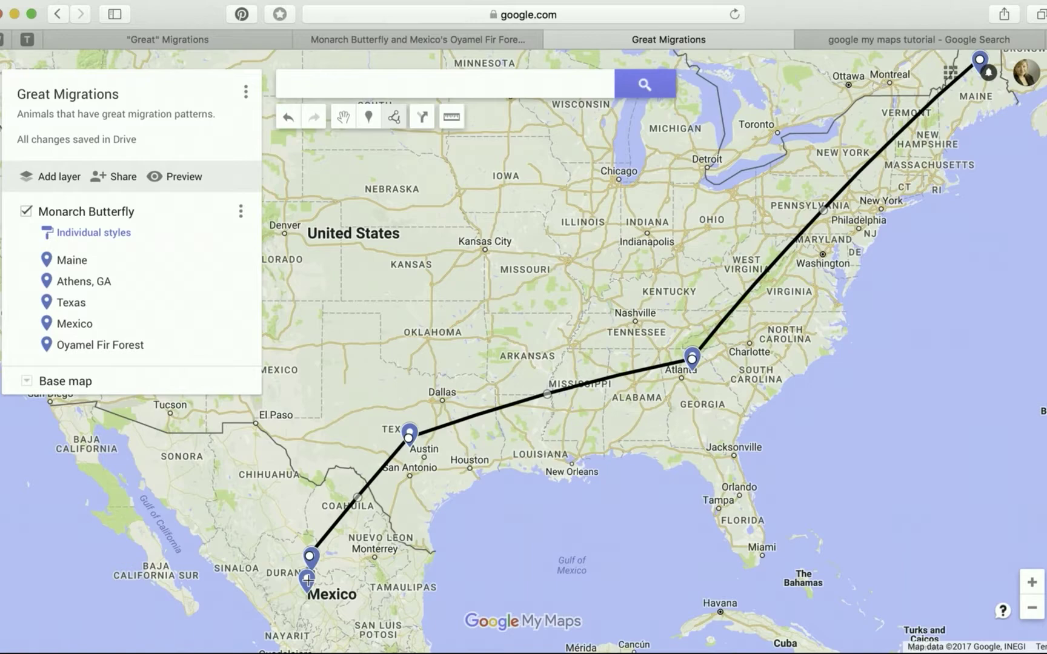
double_click(307, 580)
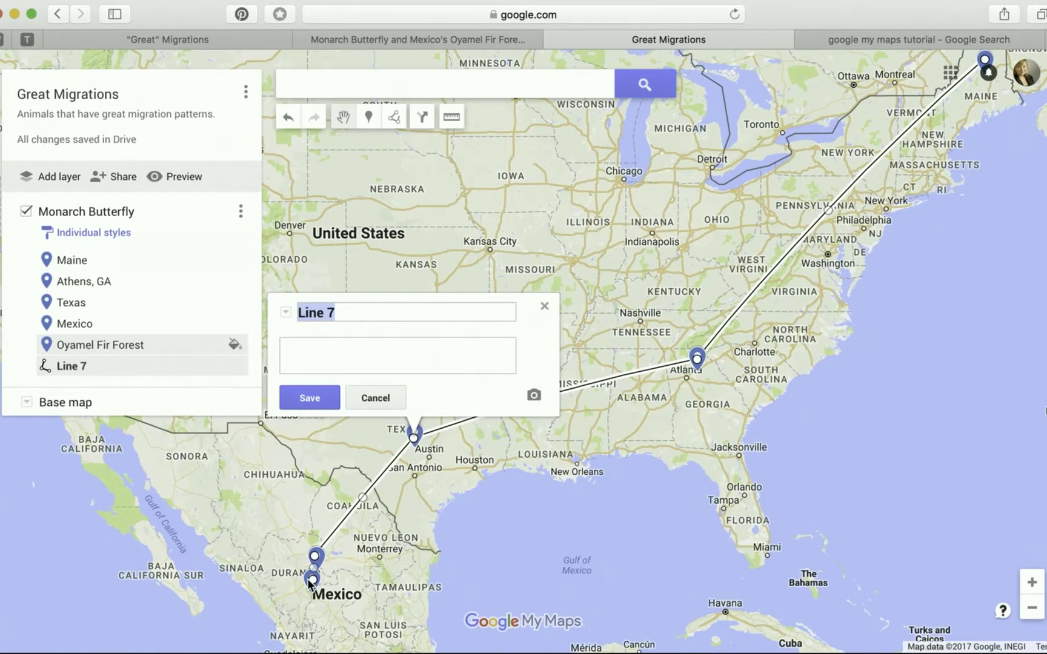
Name the new line "Monarch Migration Route" and save it
text(Monar)
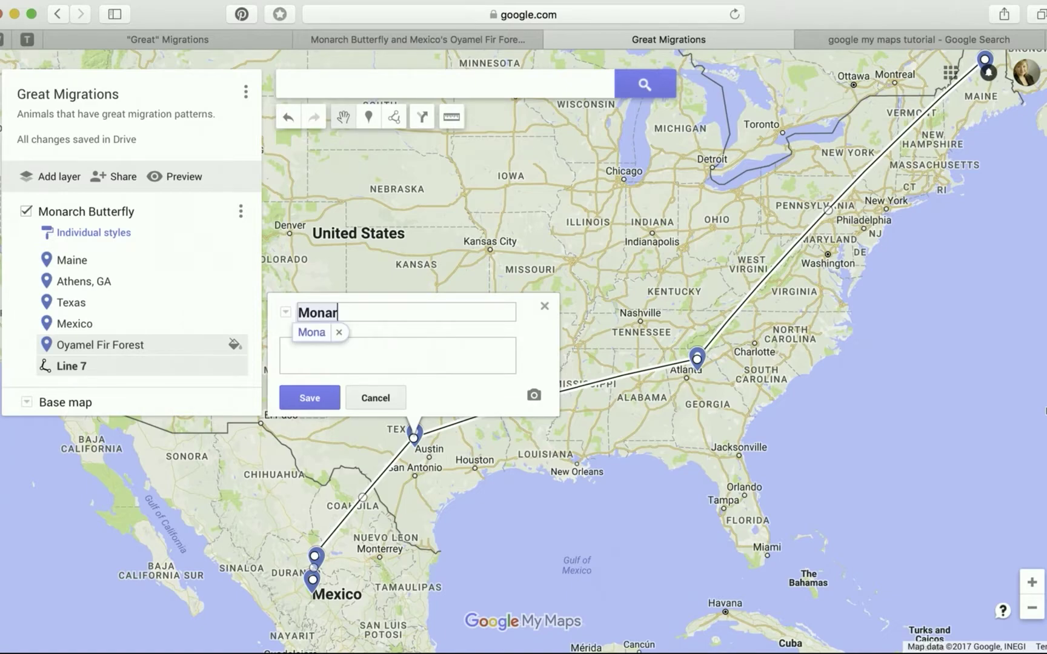
text(ch Migr)
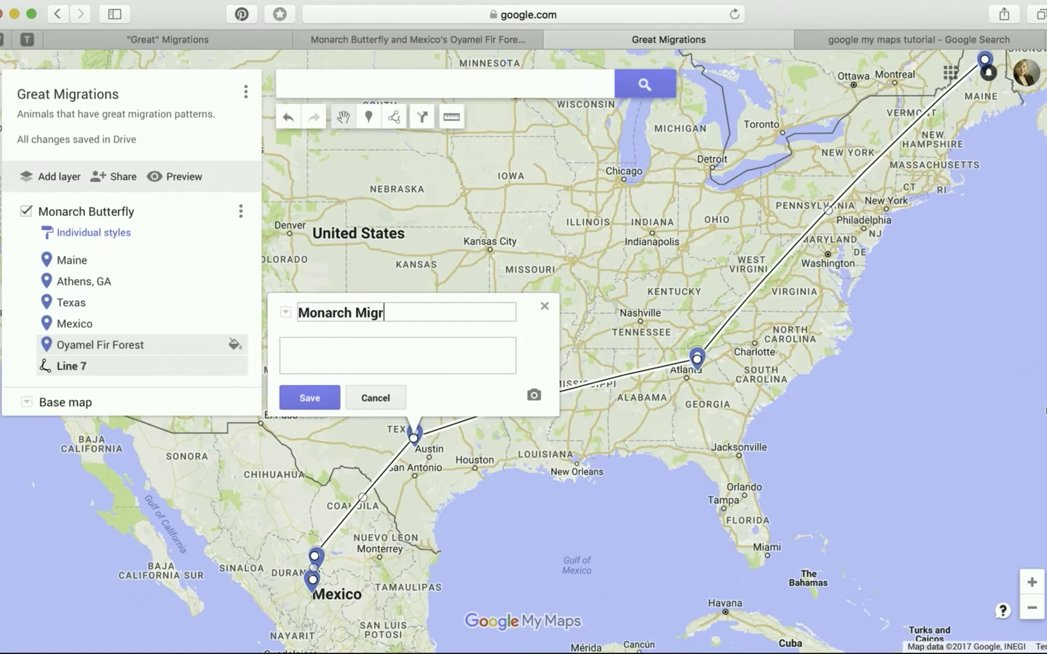
text(ation Route)
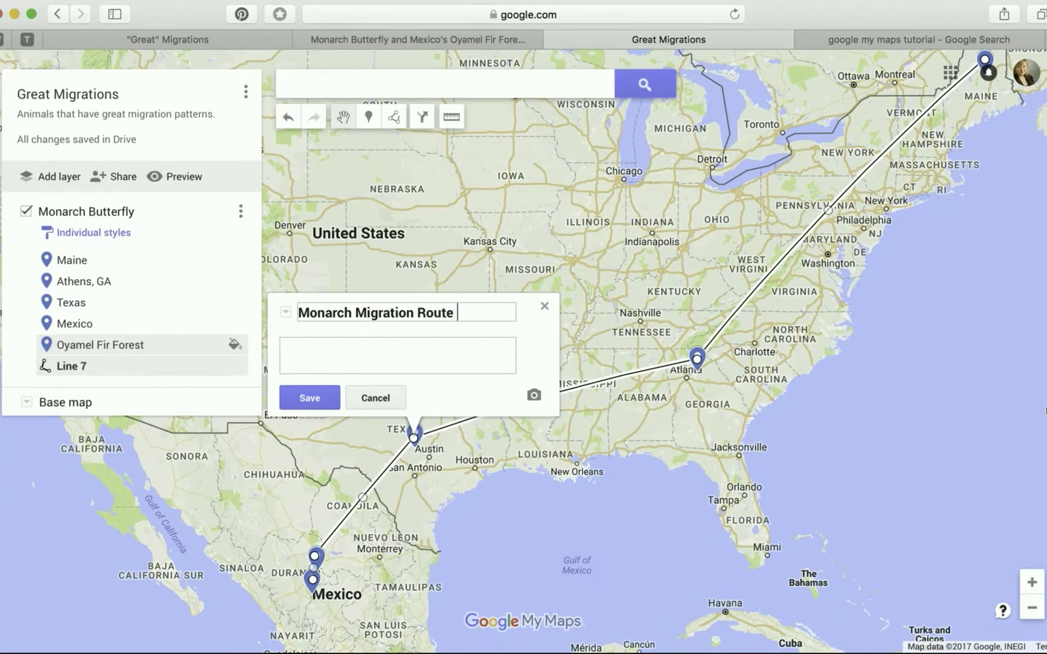
click(320, 399)
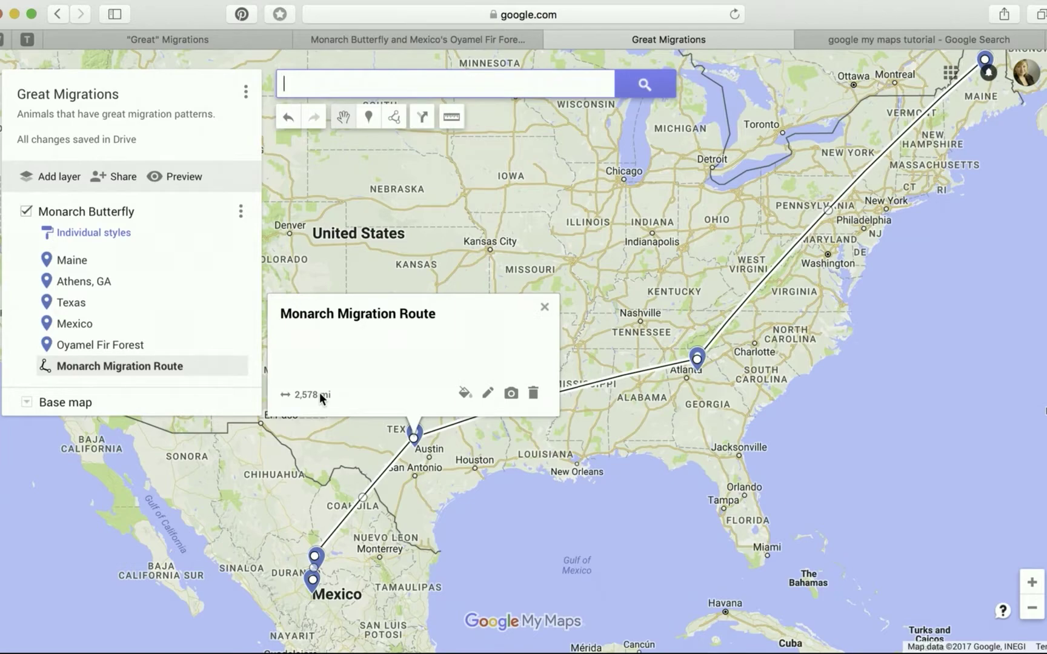
Colour the Monarch Migration Route line orange and make it slightly thicker
click(465, 395)
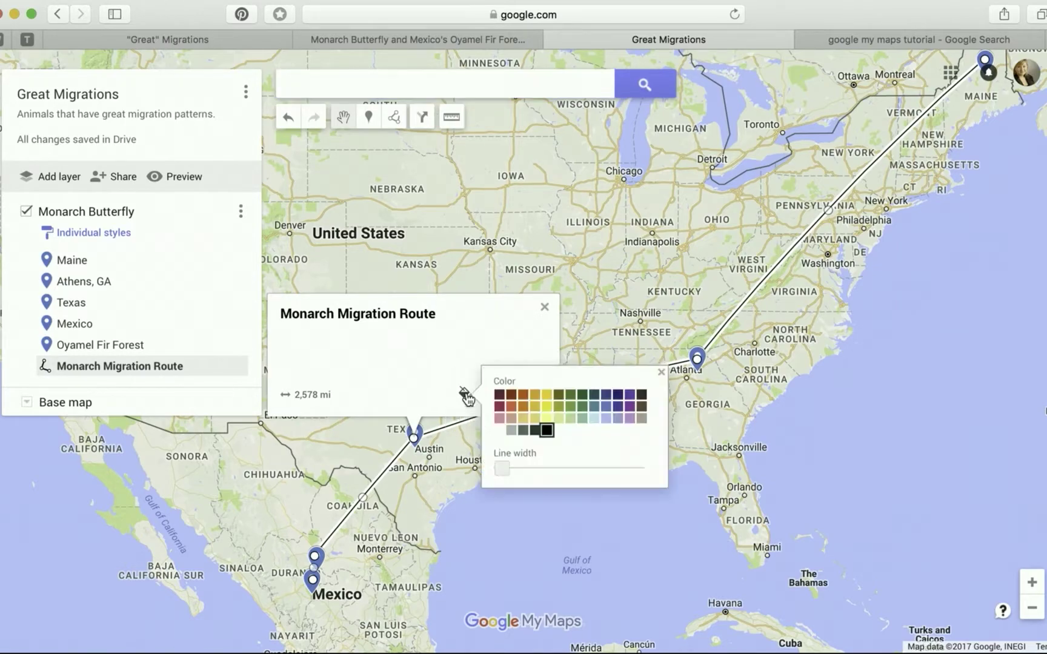
click(523, 409)
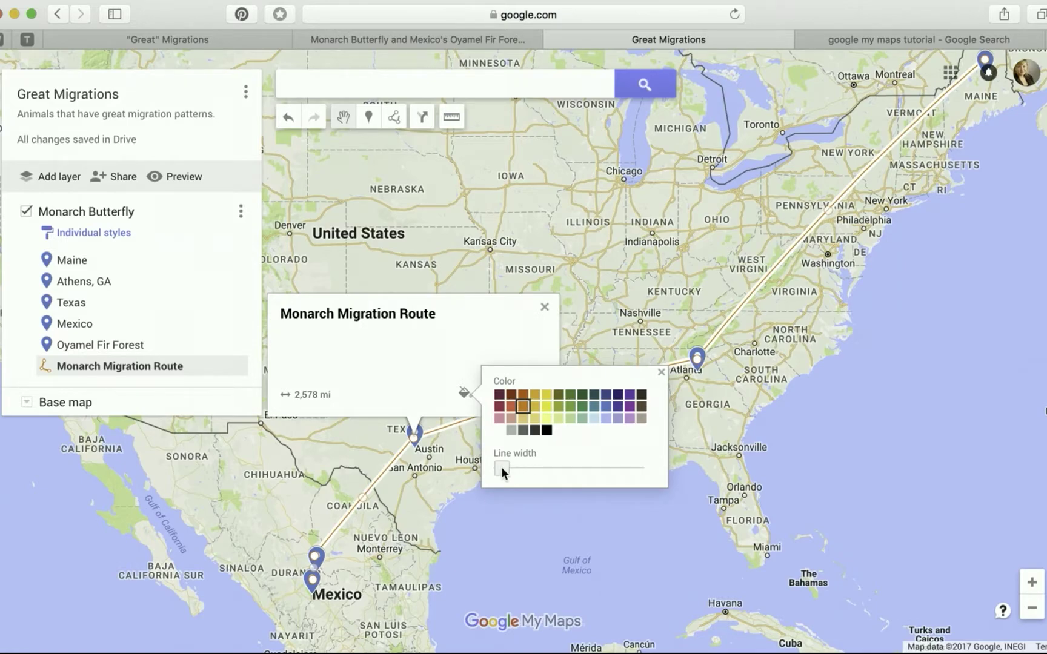
drag(501, 468, 520, 471)
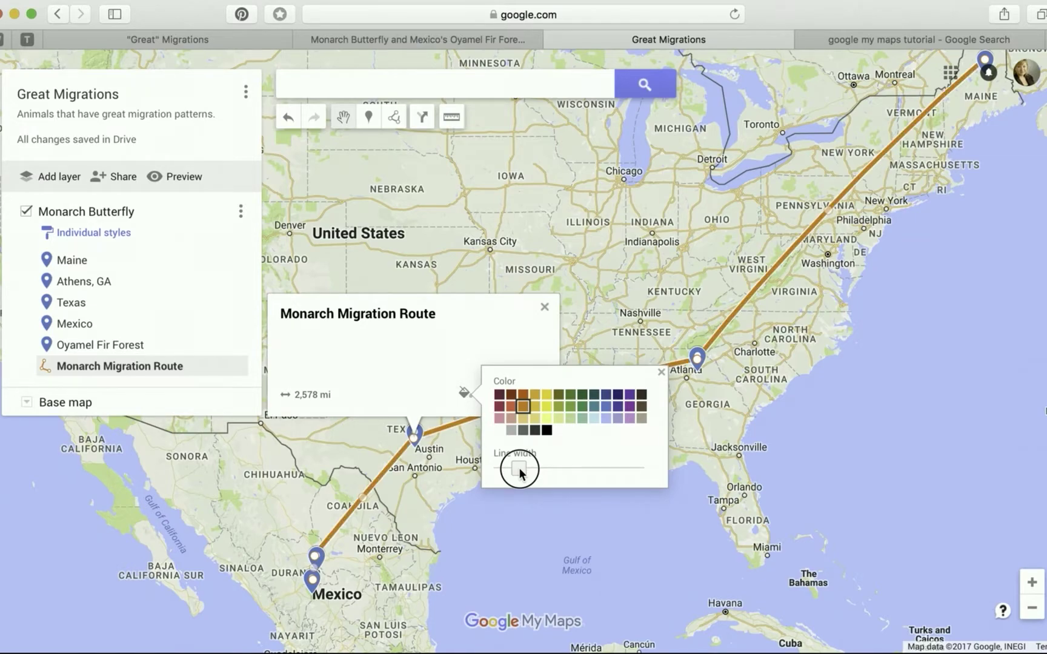
drag(520, 472, 519, 472)
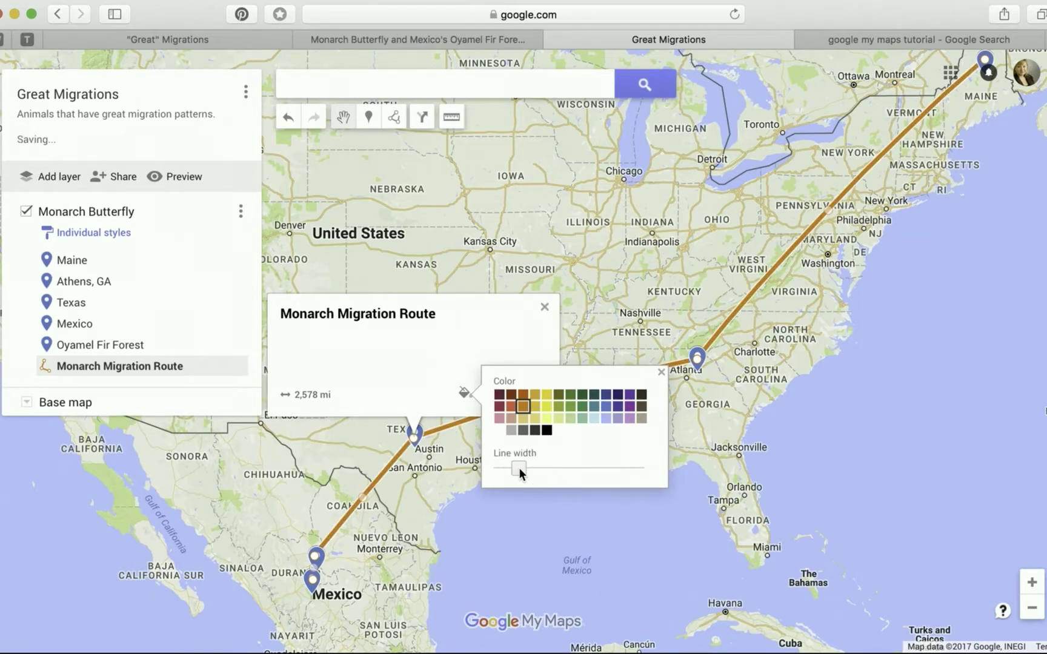
click(661, 372)
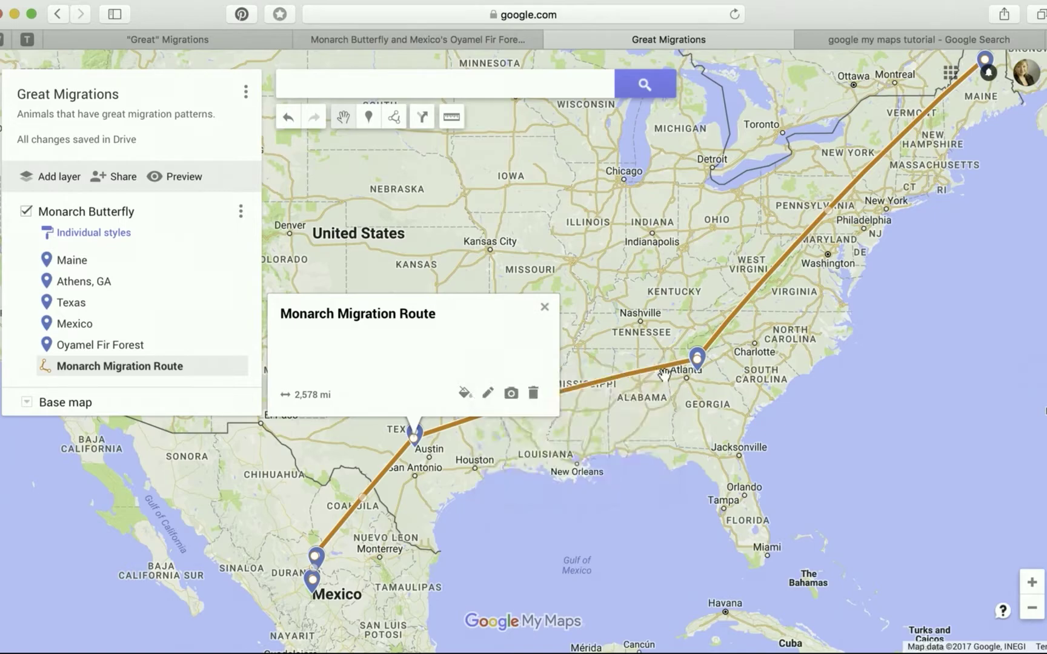
click(545, 308)
Start a custom icon for the Maine marker and search Google Images for "monarch butterfly"
drag(645, 472, 594, 518)
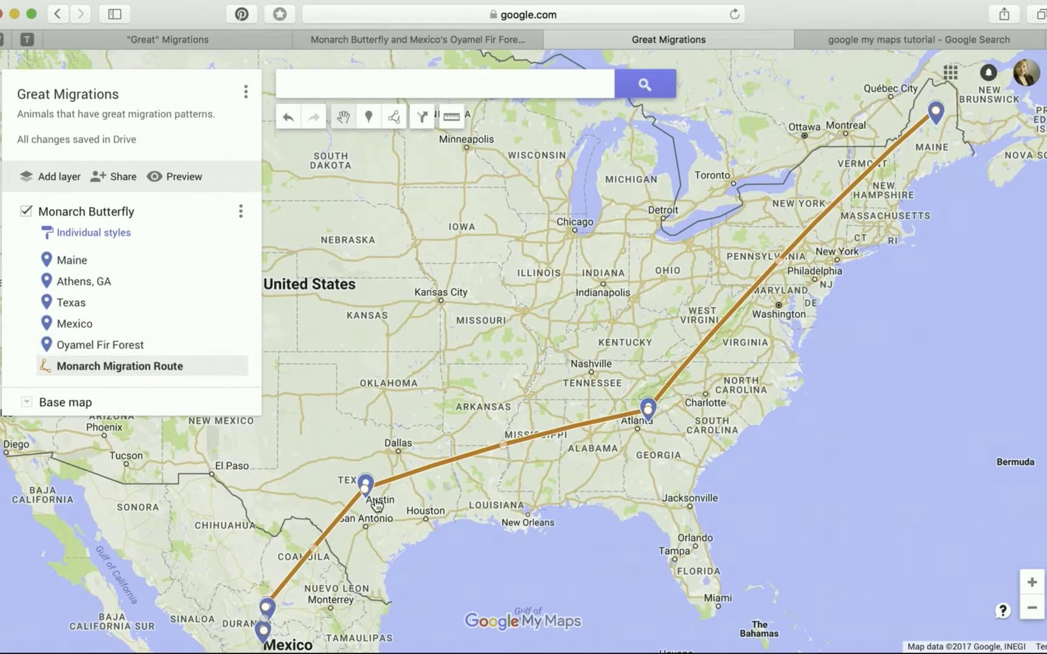
click(937, 113)
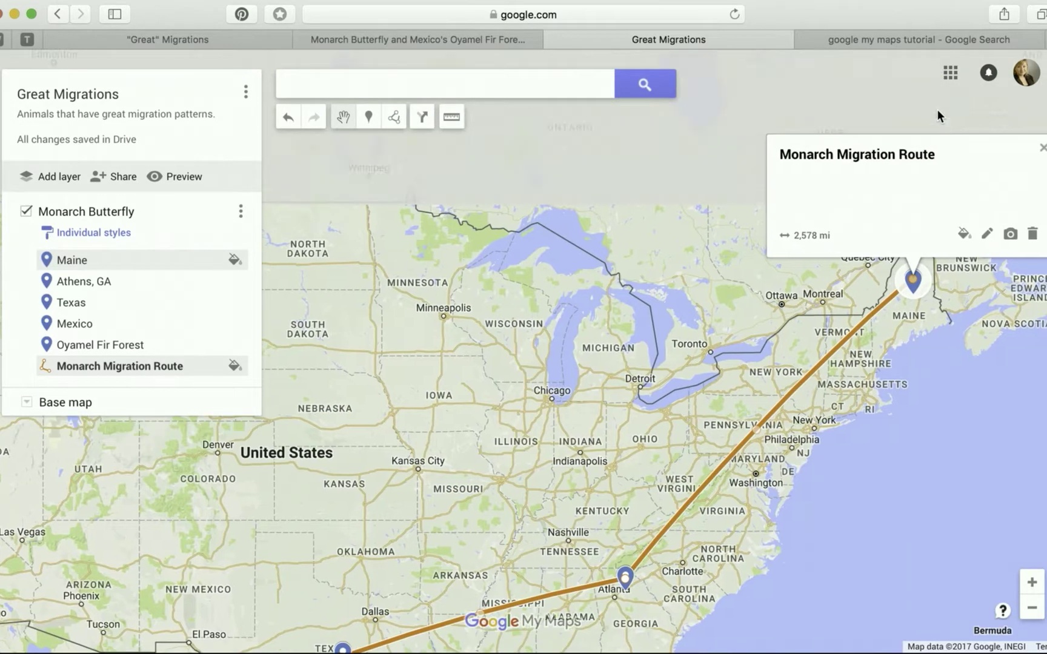
click(910, 290)
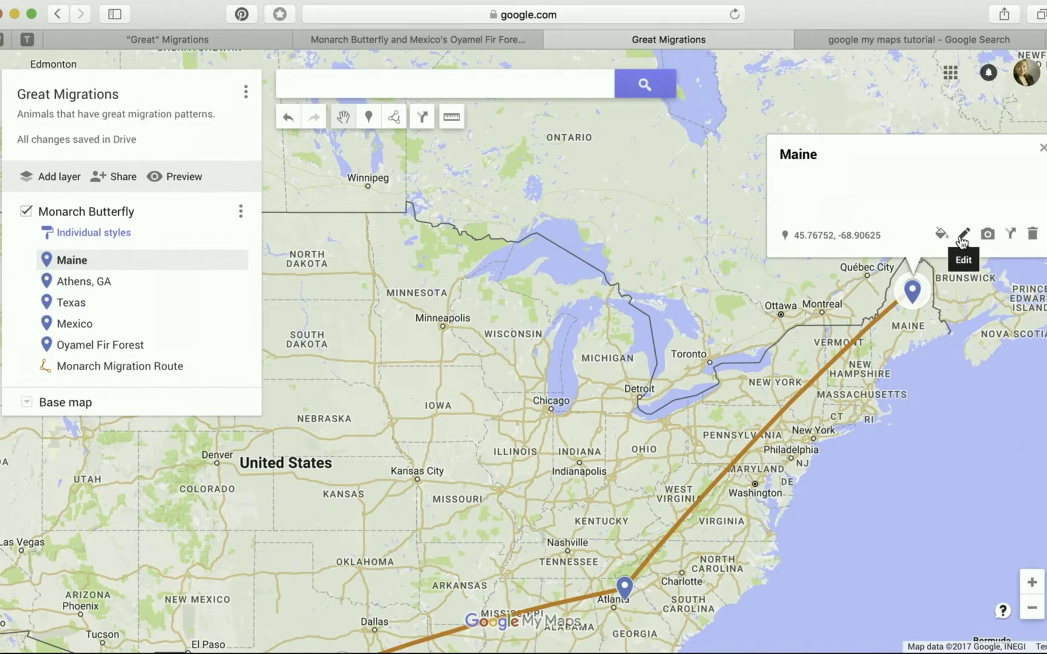
click(942, 236)
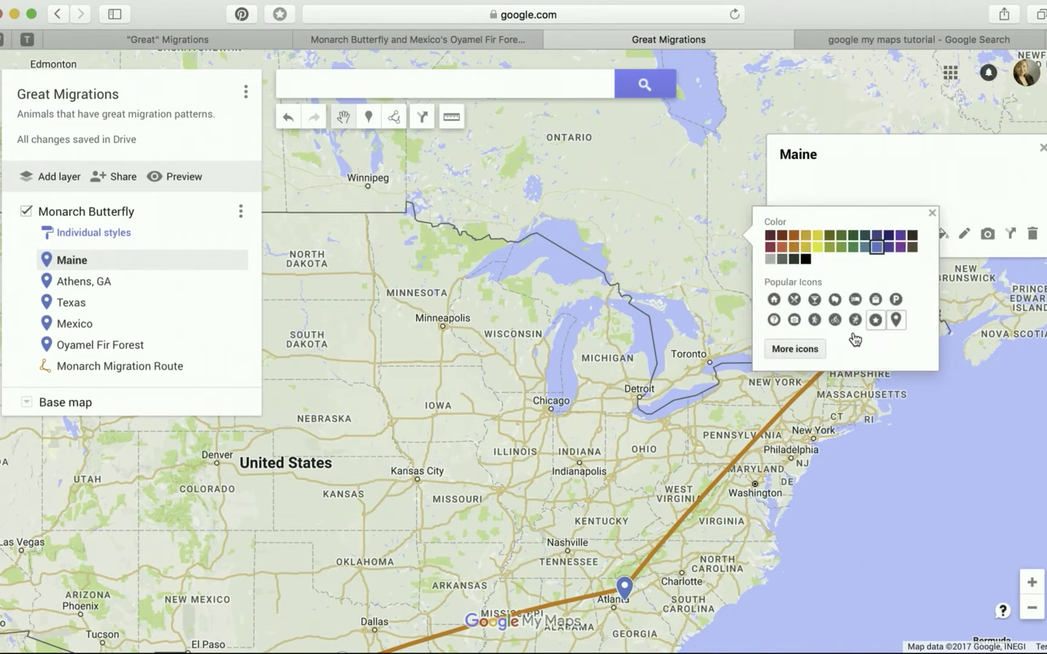
click(787, 348)
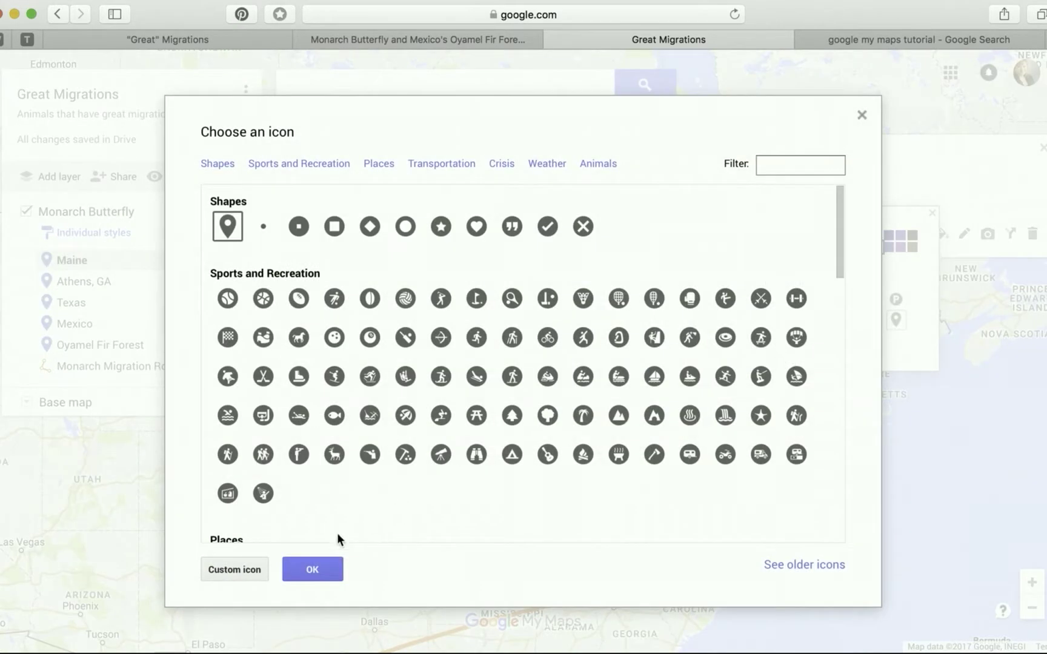
click(243, 570)
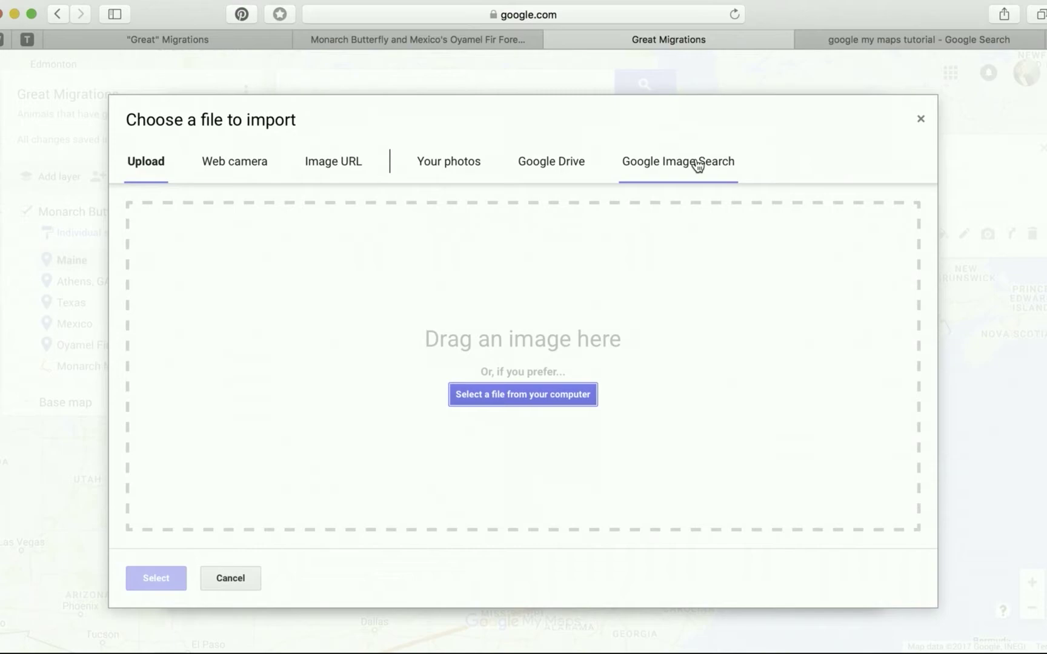
click(697, 165)
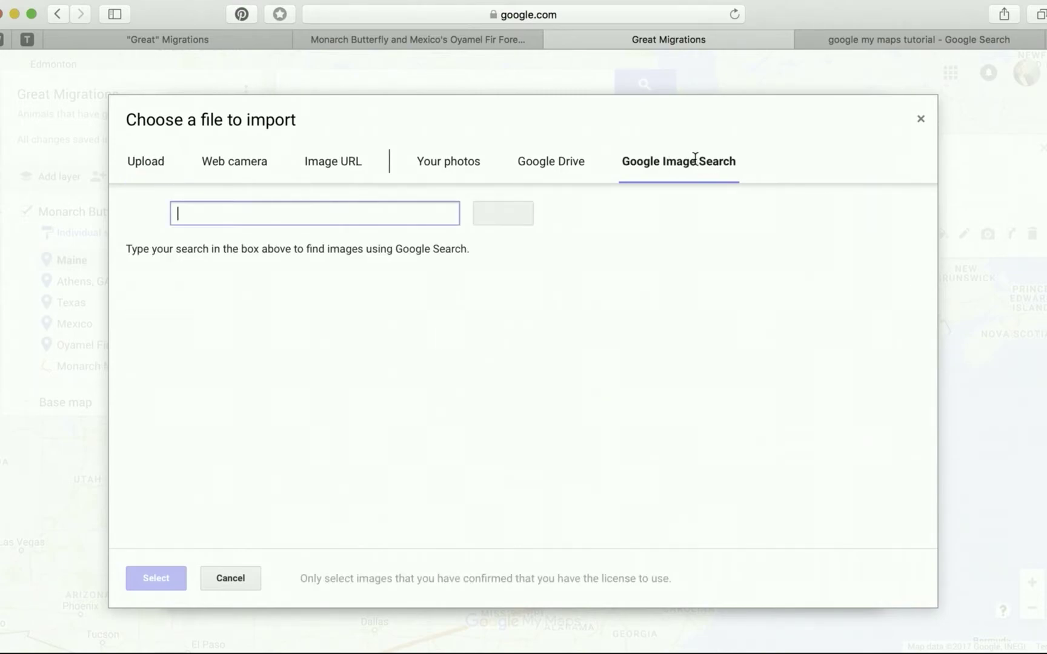
text(monarch butterfly)
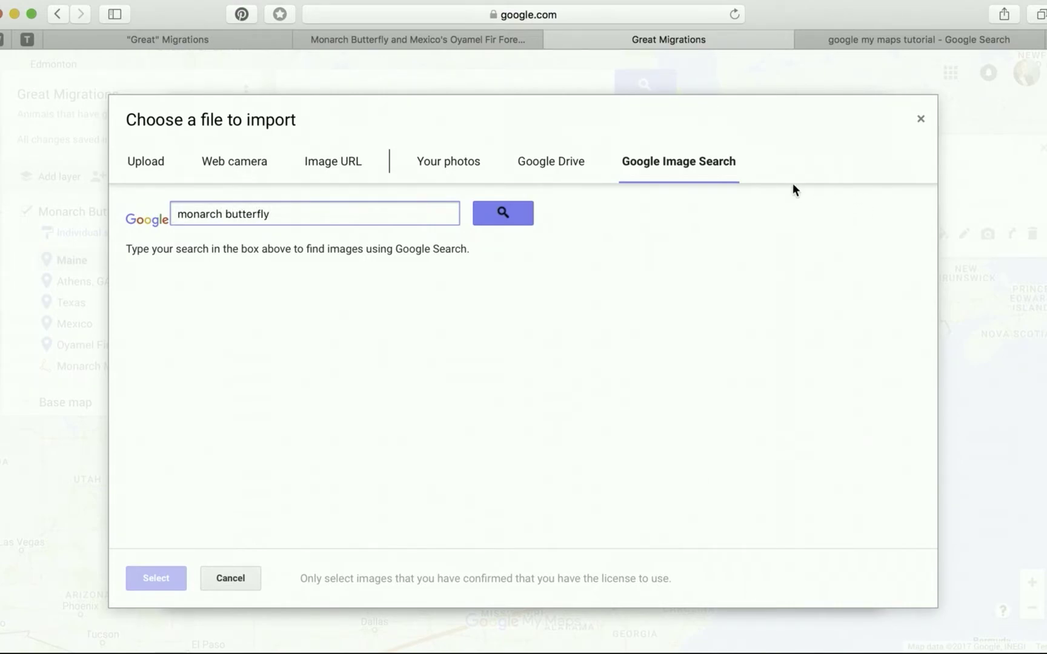
click(505, 212)
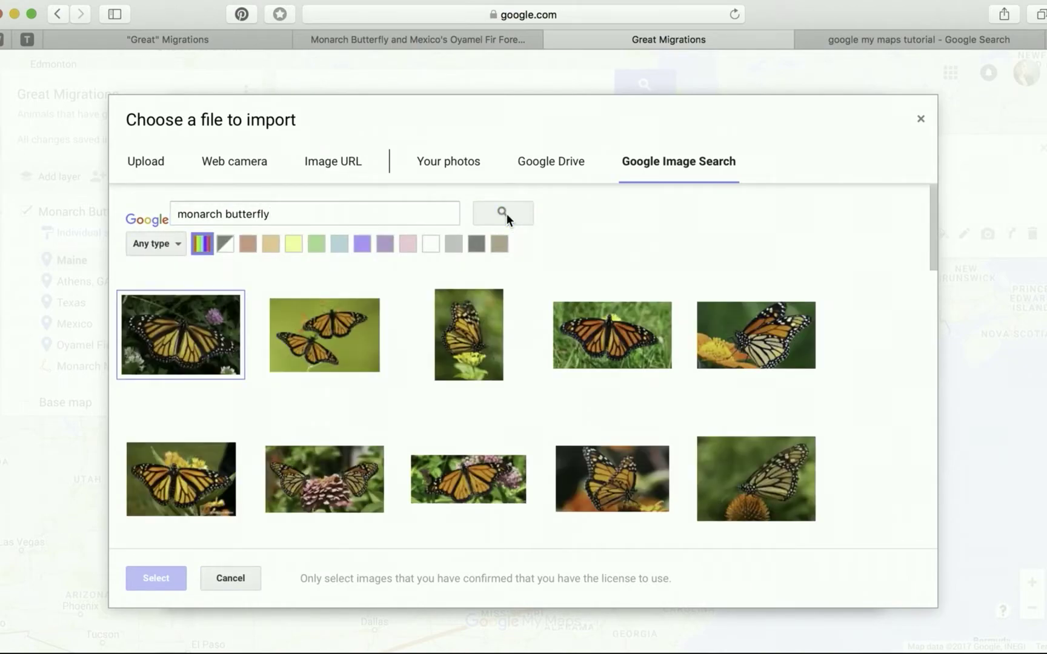
Apply the image of a single spread-winged monarch on a white background as the Maine marker's custom icon
scroll(549, 411, down, 2)
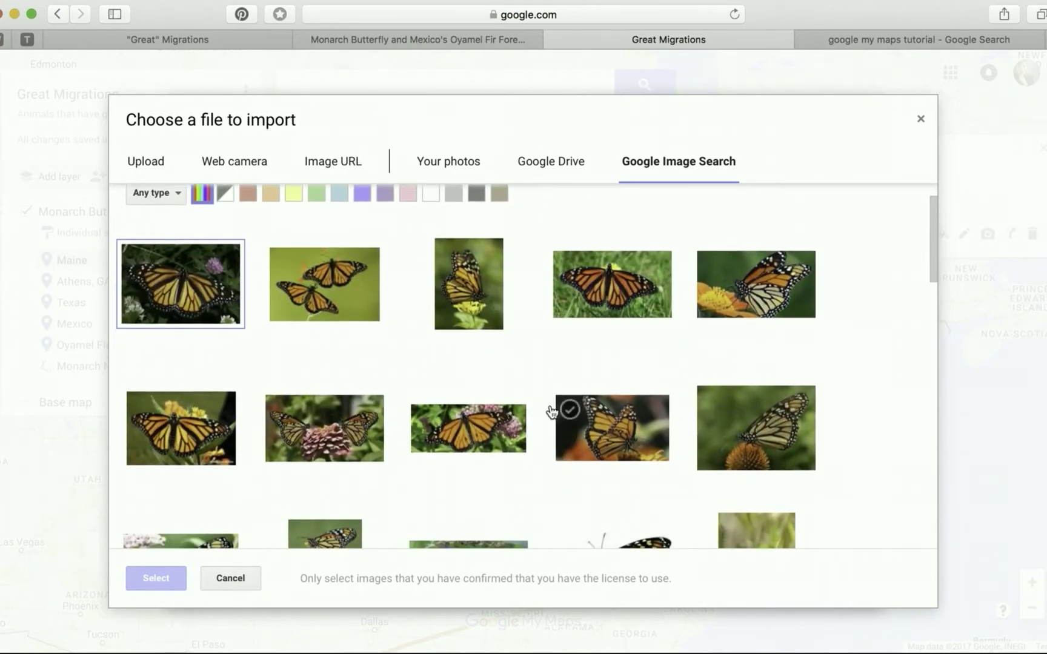
scroll(549, 411, down, 8)
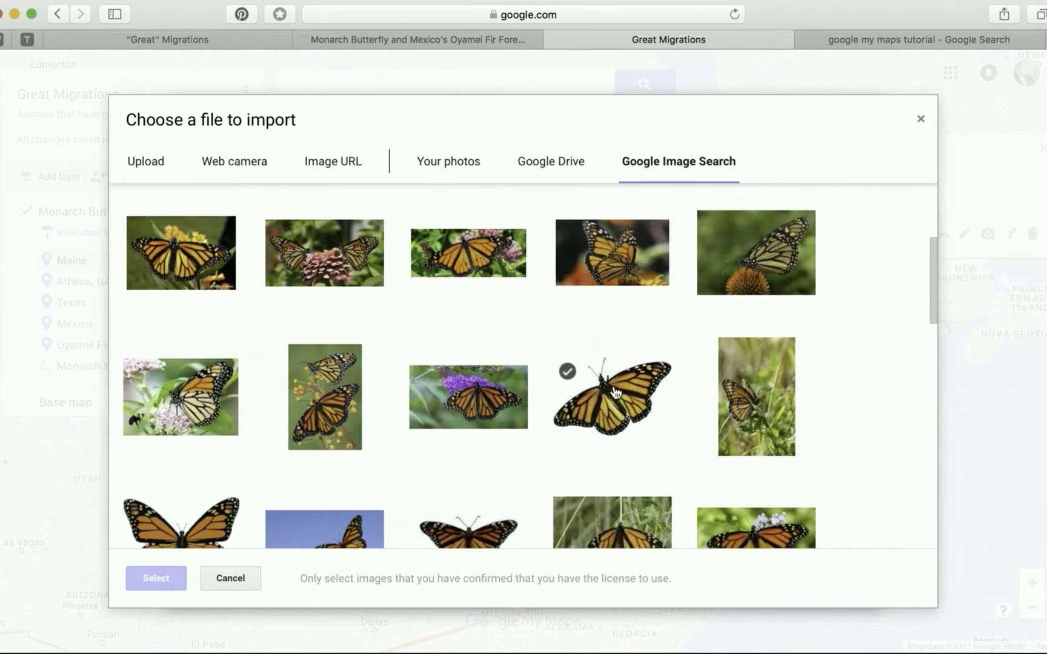
click(606, 400)
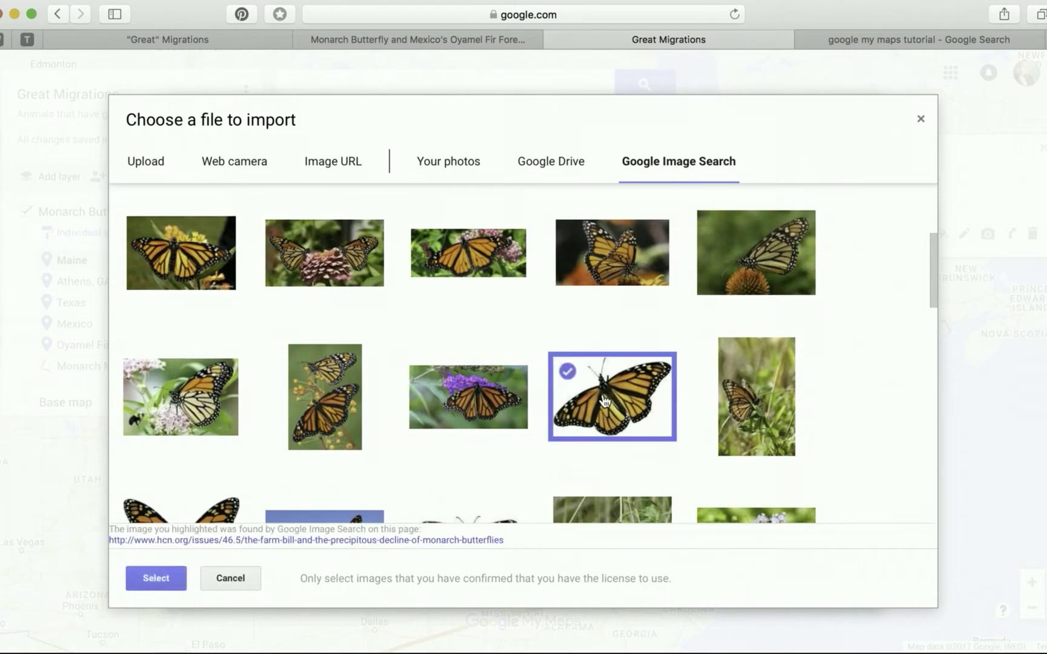
click(163, 578)
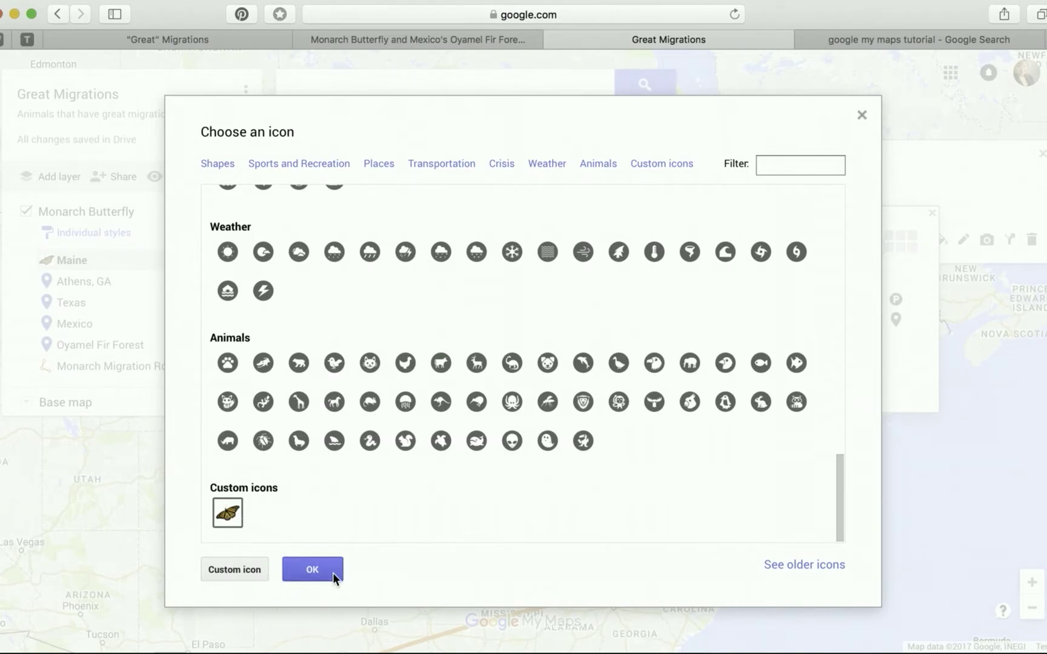
click(312, 570)
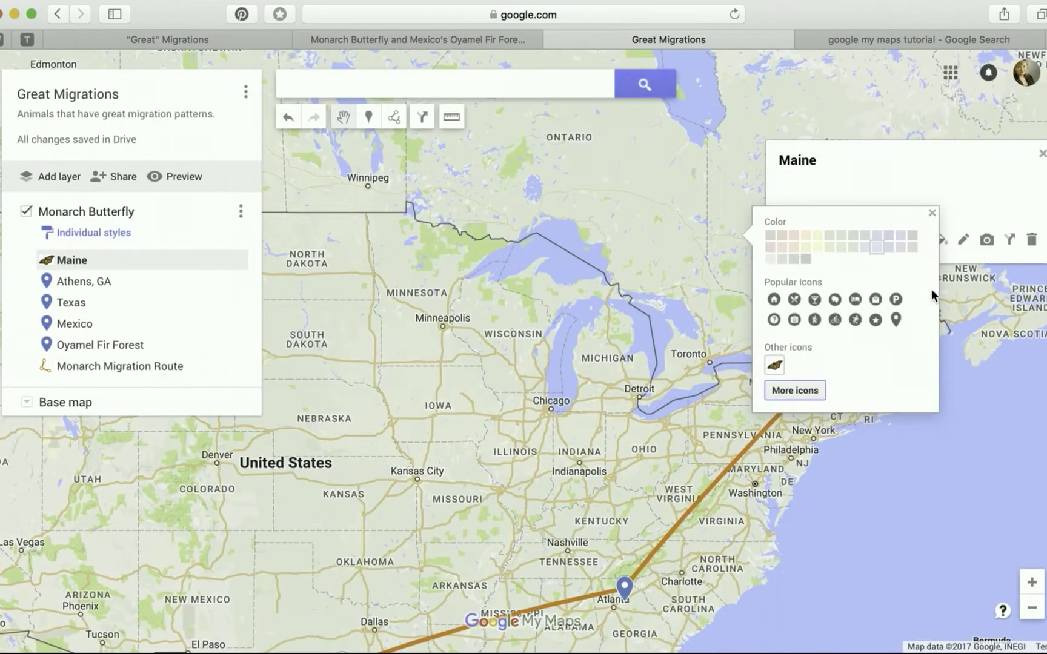
Apply the butterfly icon to the Maine marker again and move the marker slightly north to the start of the route line
click(774, 367)
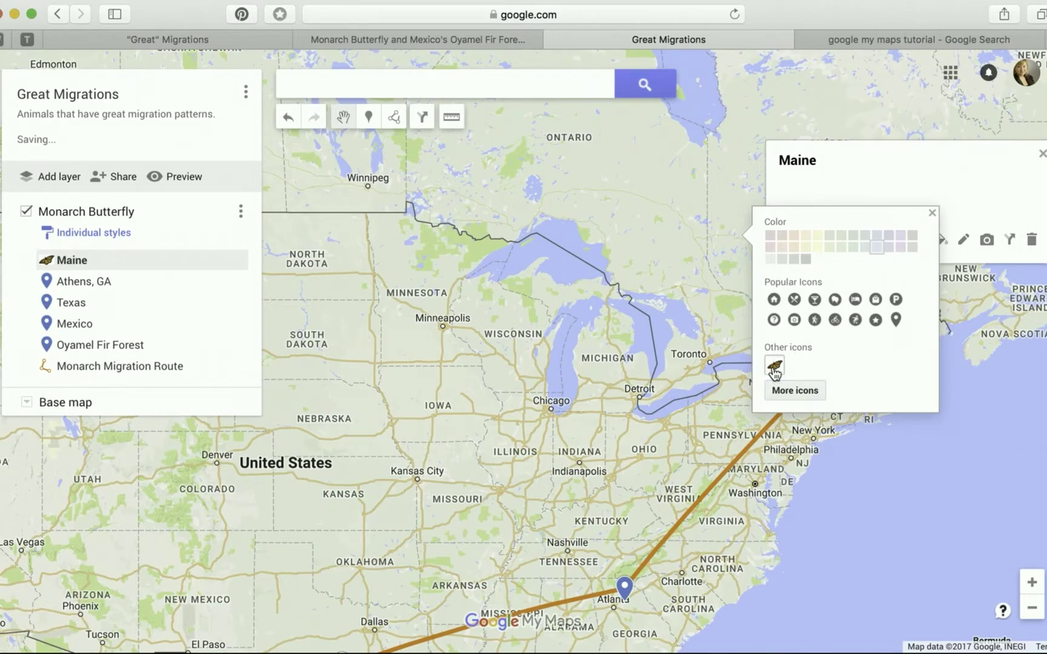
click(931, 213)
click(1042, 153)
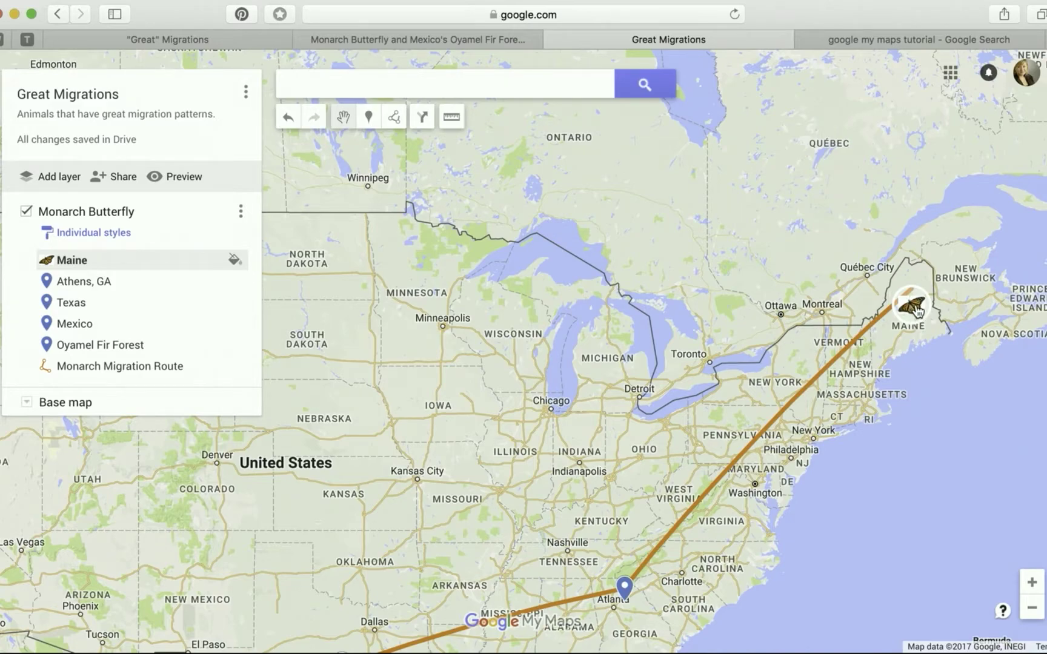
drag(918, 310, 919, 295)
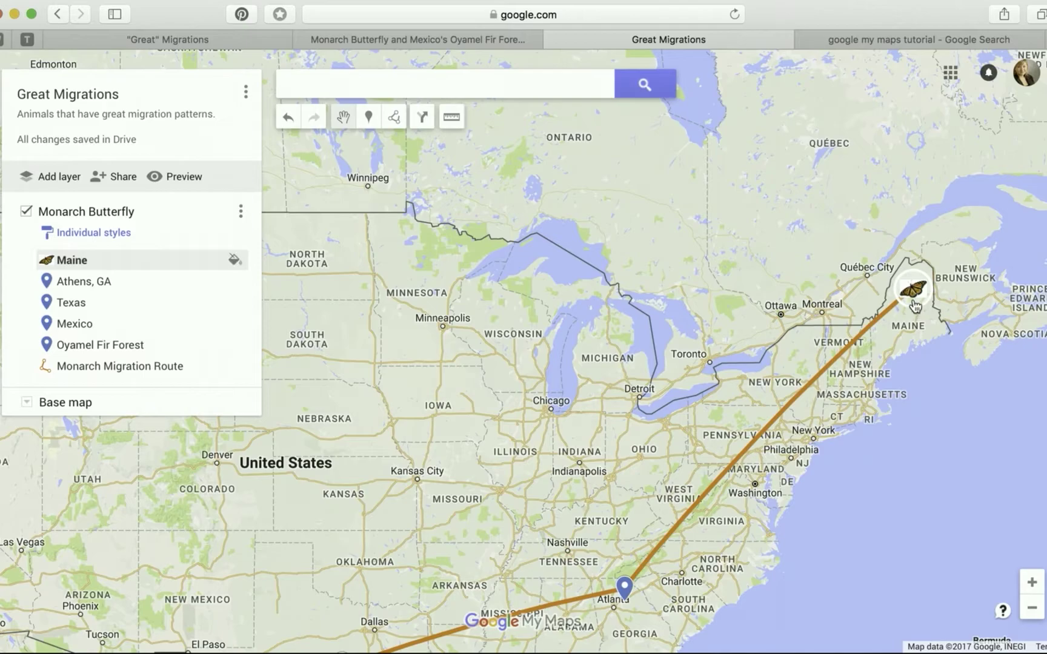
Give the Athens, GA marker the butterfly custom icon and move it slightly north onto the migration route
drag(880, 466, 1003, 292)
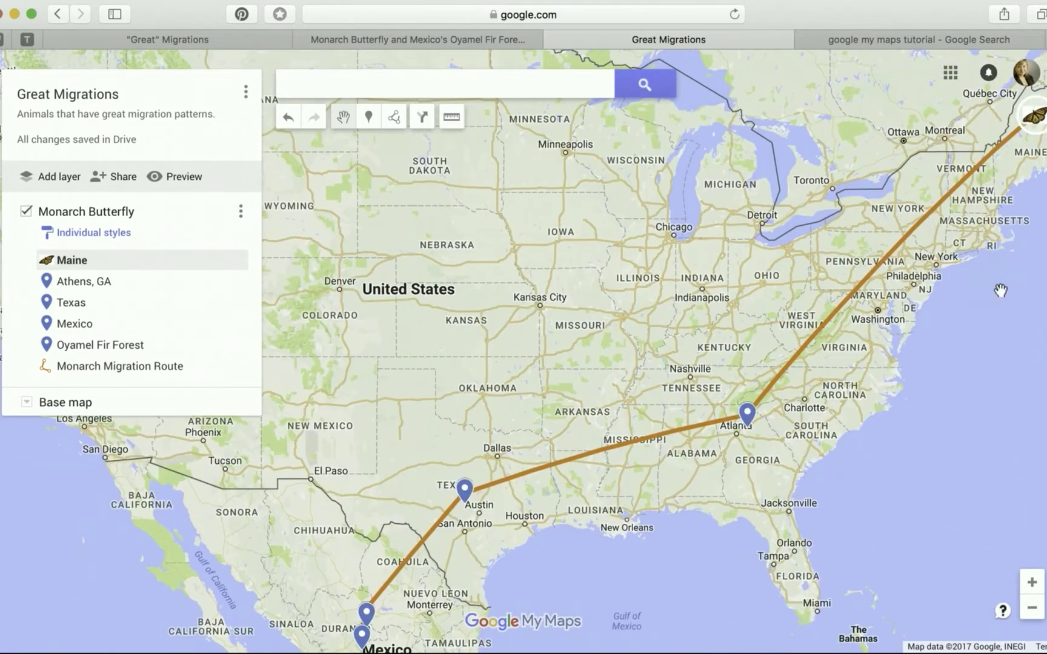
click(749, 415)
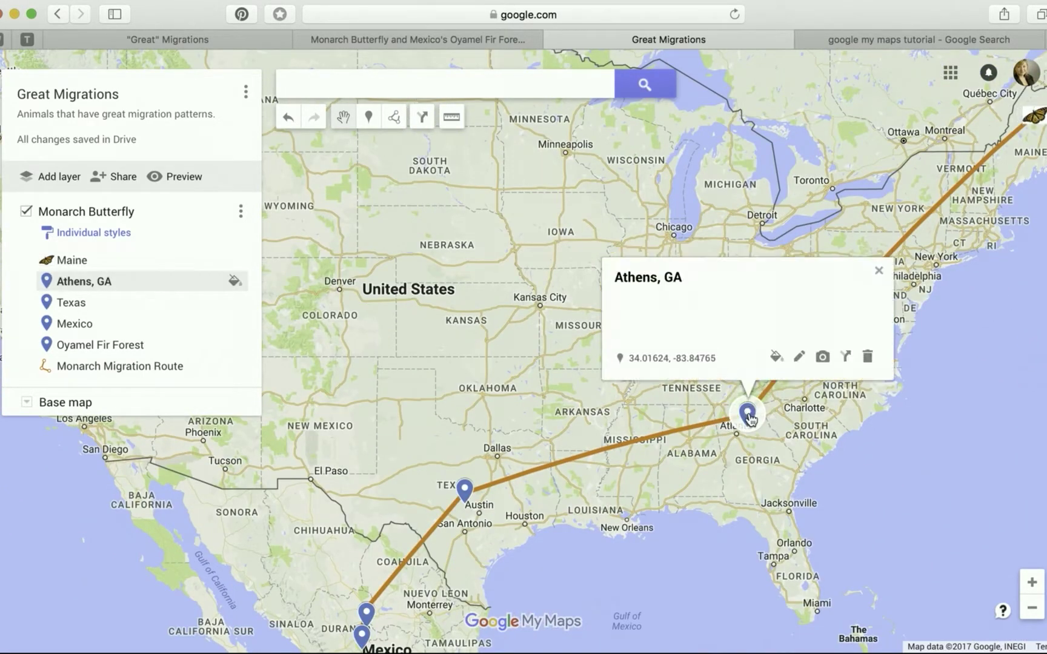
click(776, 358)
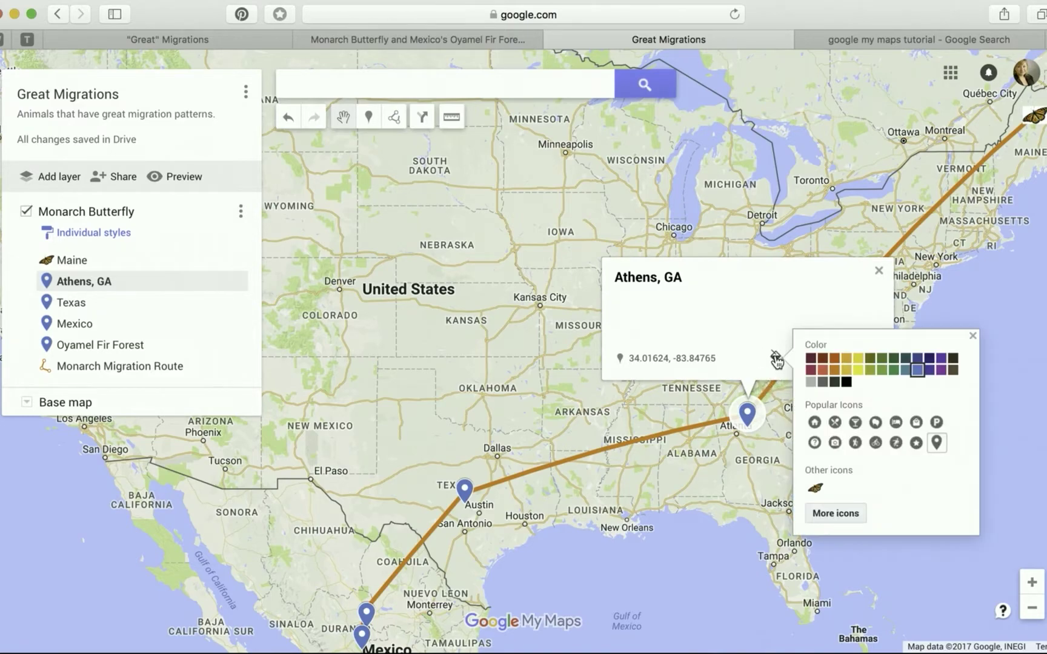
click(821, 496)
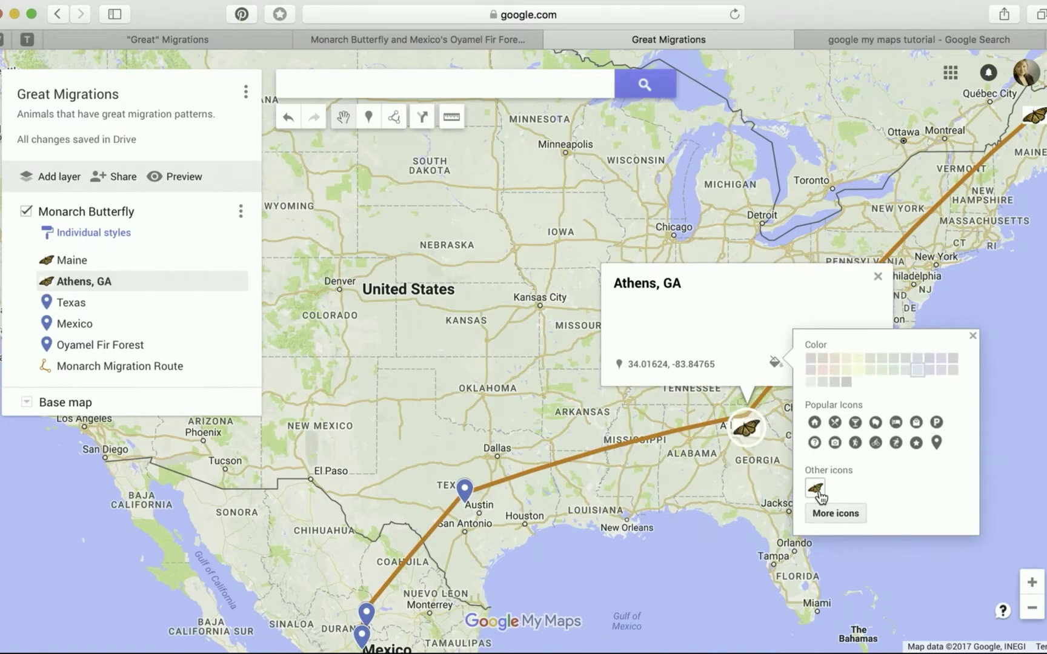
click(972, 336)
drag(747, 430, 746, 412)
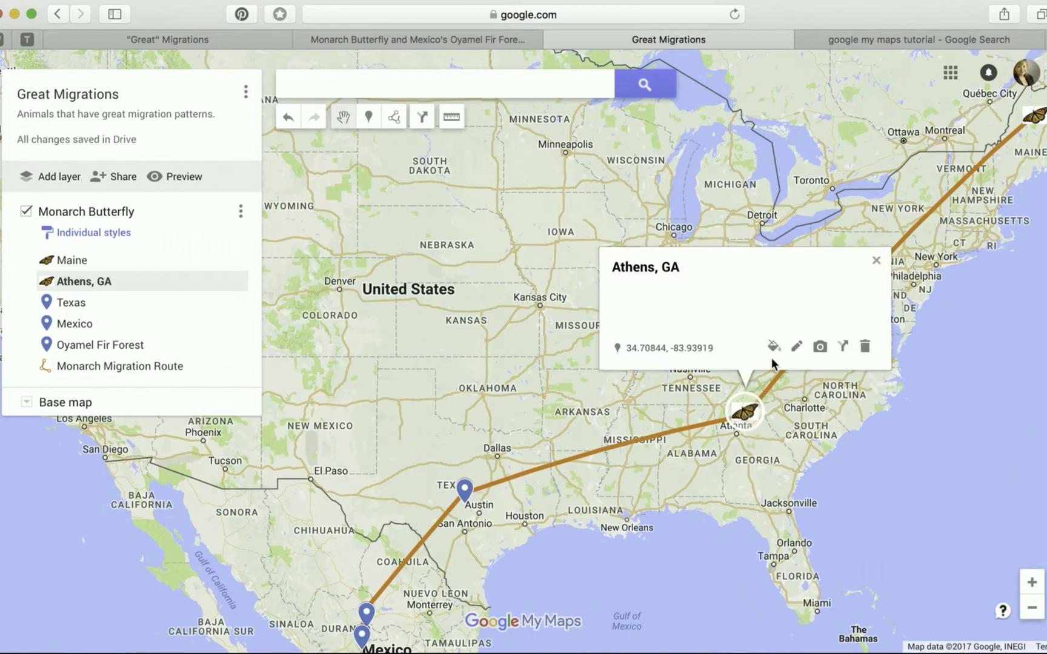
Start adding an image to the Athens, GA marker and search Google Images for "Athens, GA"
click(817, 352)
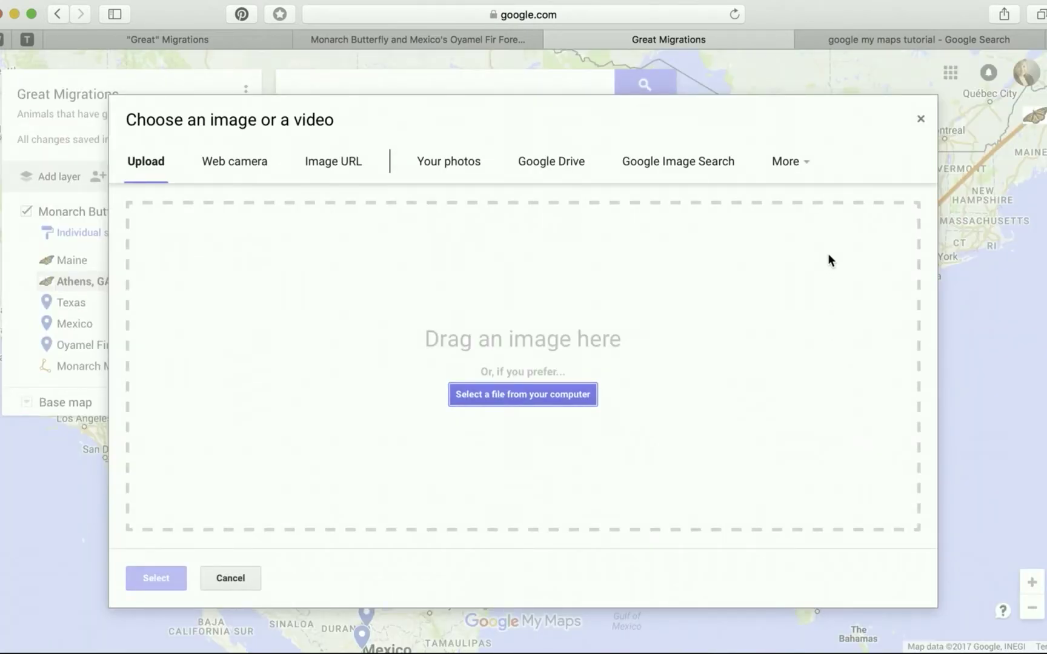
click(696, 171)
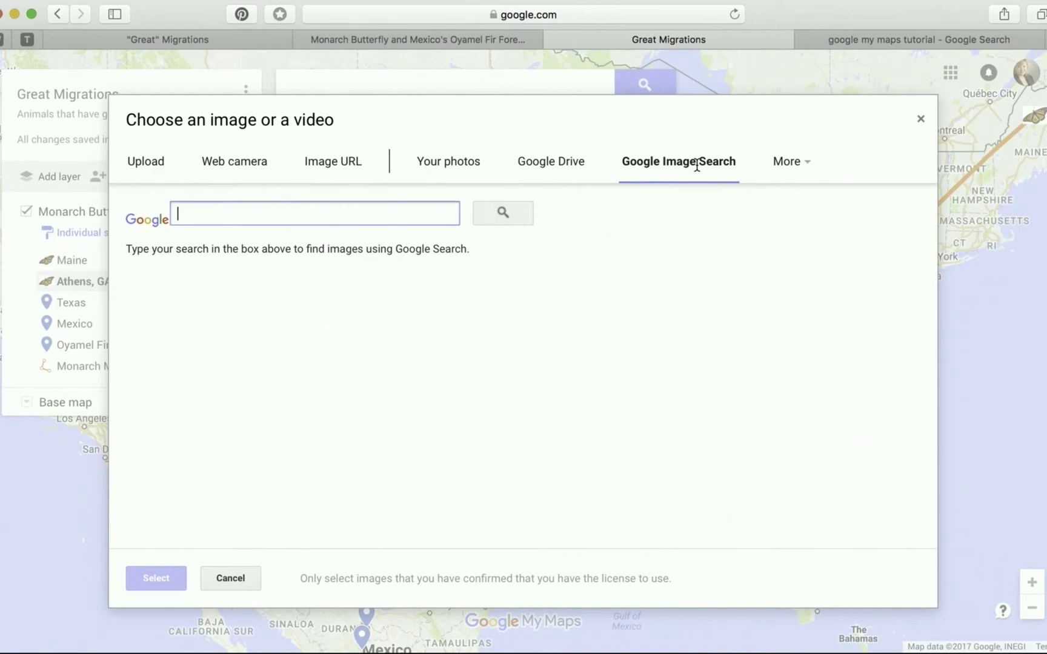
text(Athens, GA)
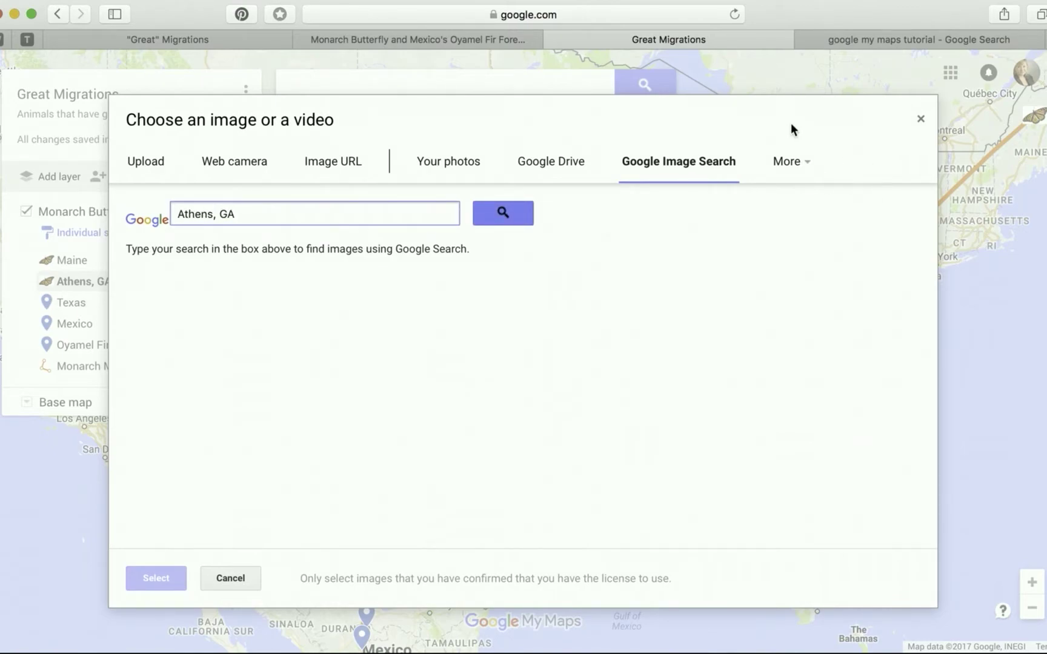
click(524, 213)
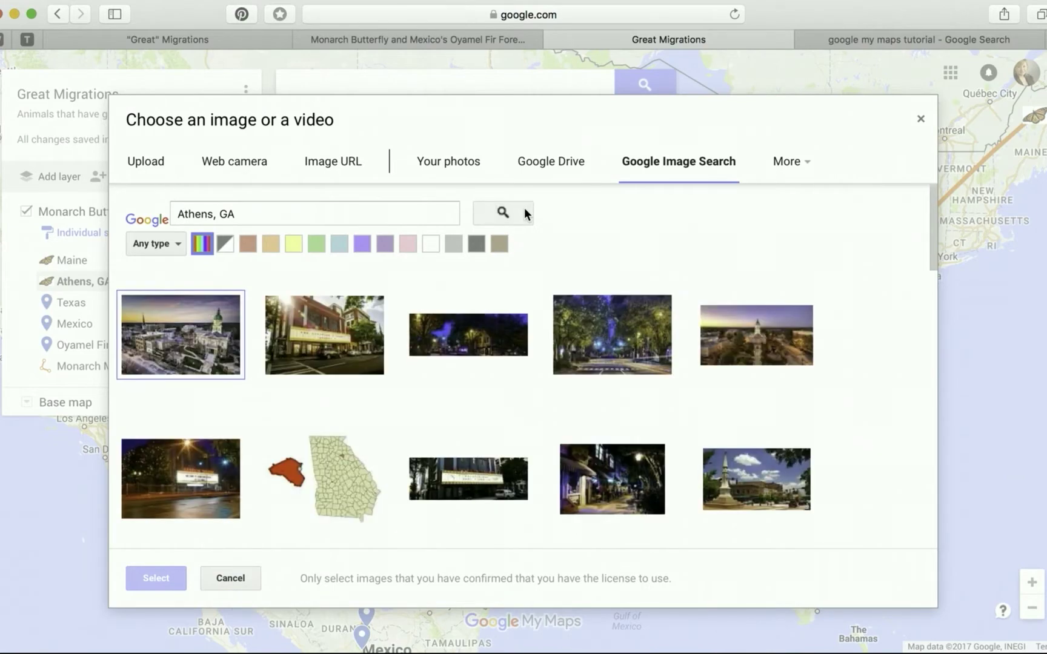
Select the dusk aerial photo with the central domed tower for the Athens, GA marker and close its info card
scroll(598, 352, down, 2)
scroll(598, 352, down, 5)
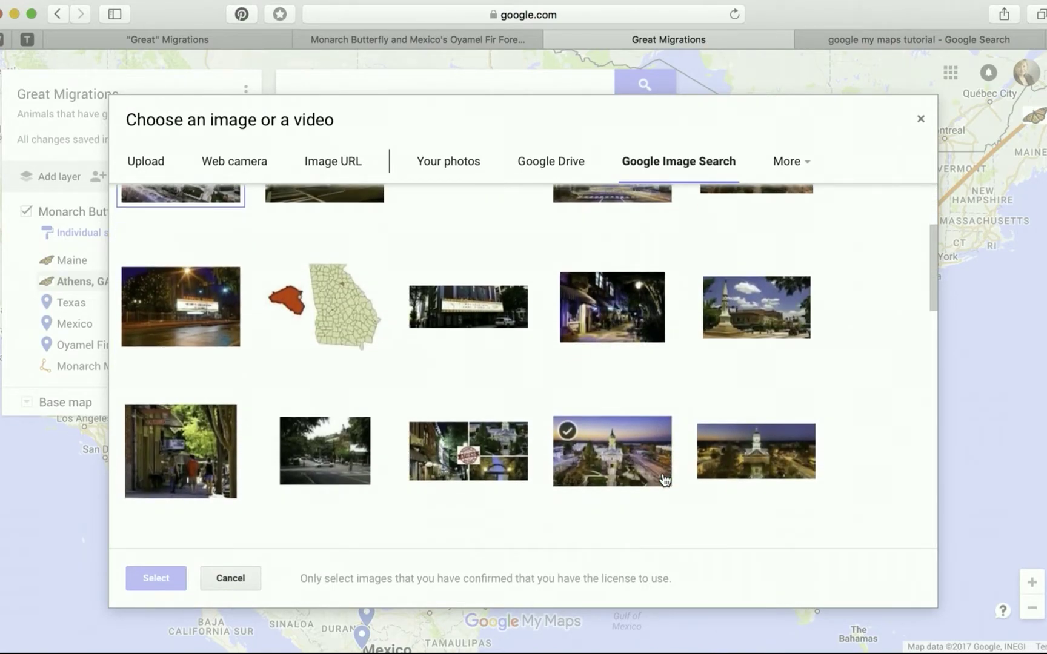
click(594, 459)
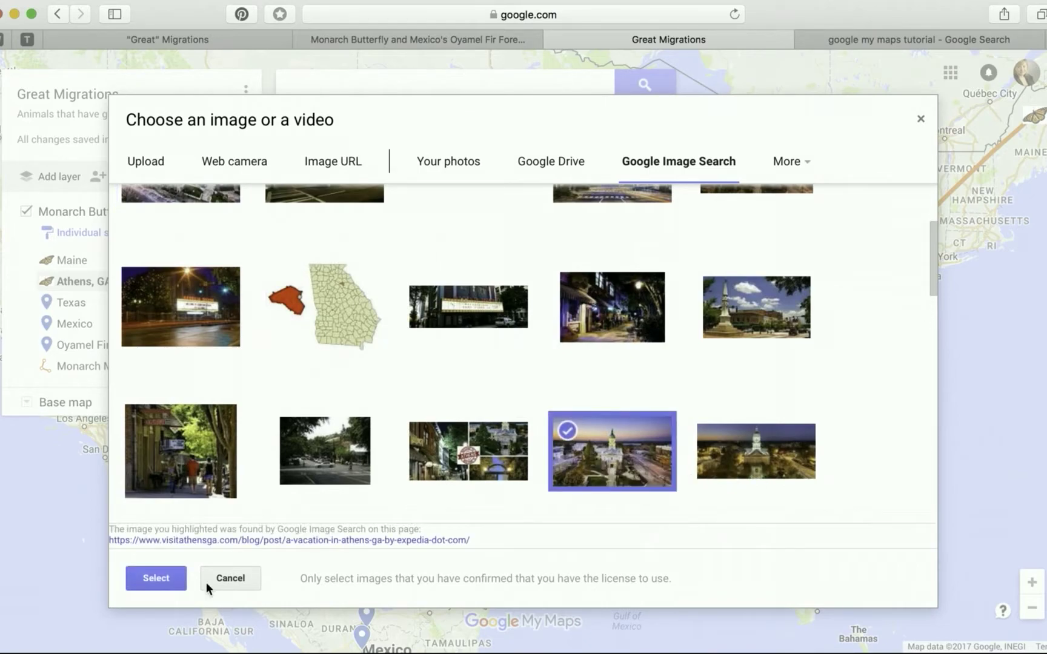
click(155, 578)
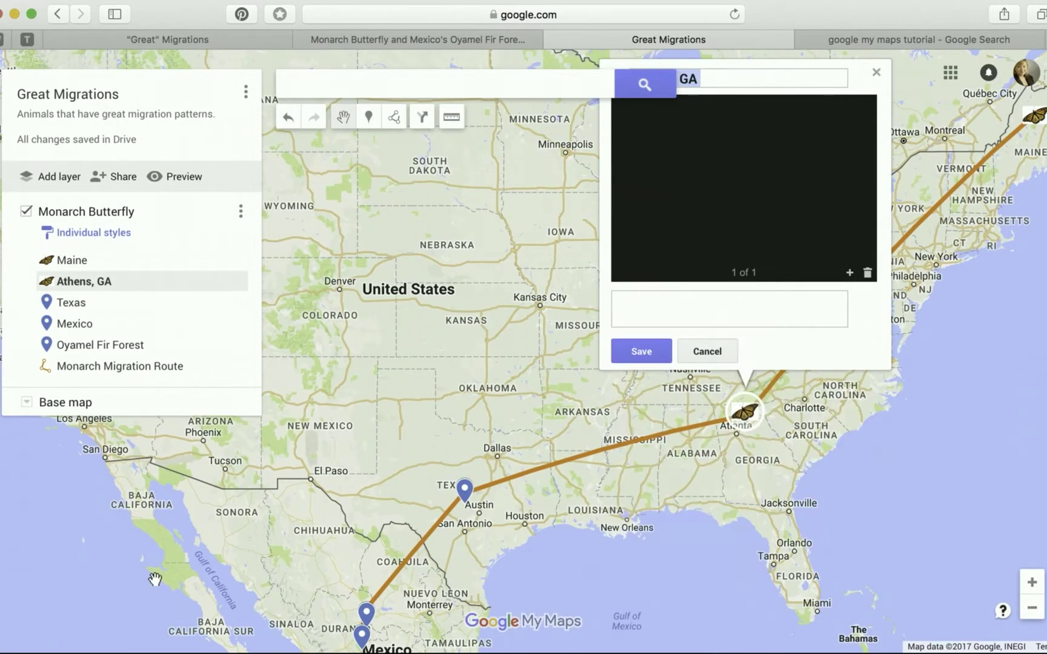
click(879, 75)
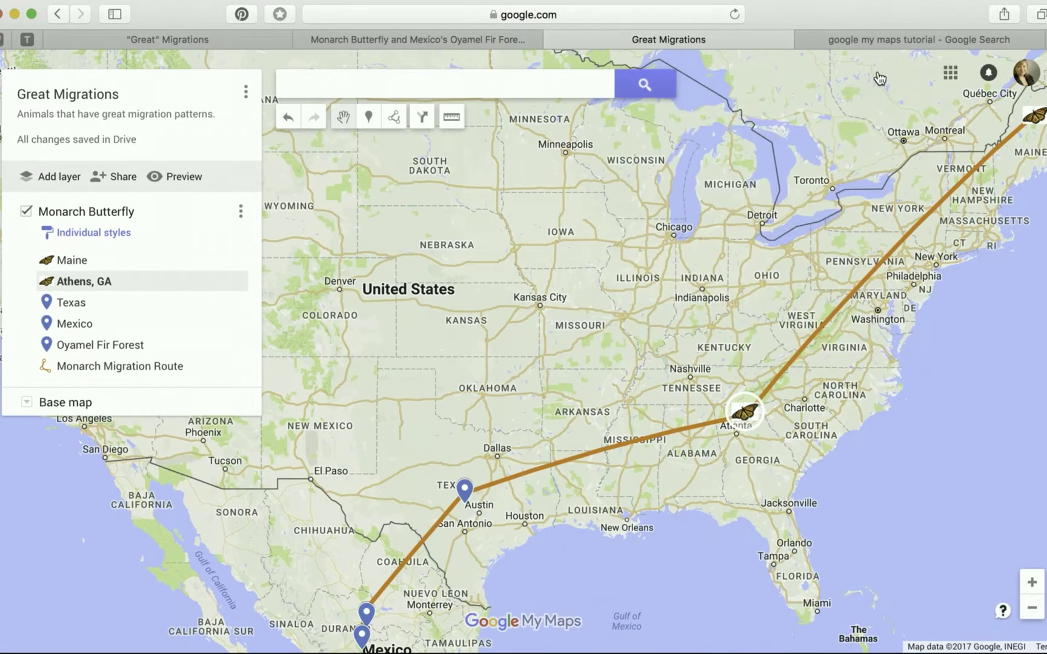
Give the Texas marker the butterfly custom icon and move it slightly north onto the migration route
click(463, 490)
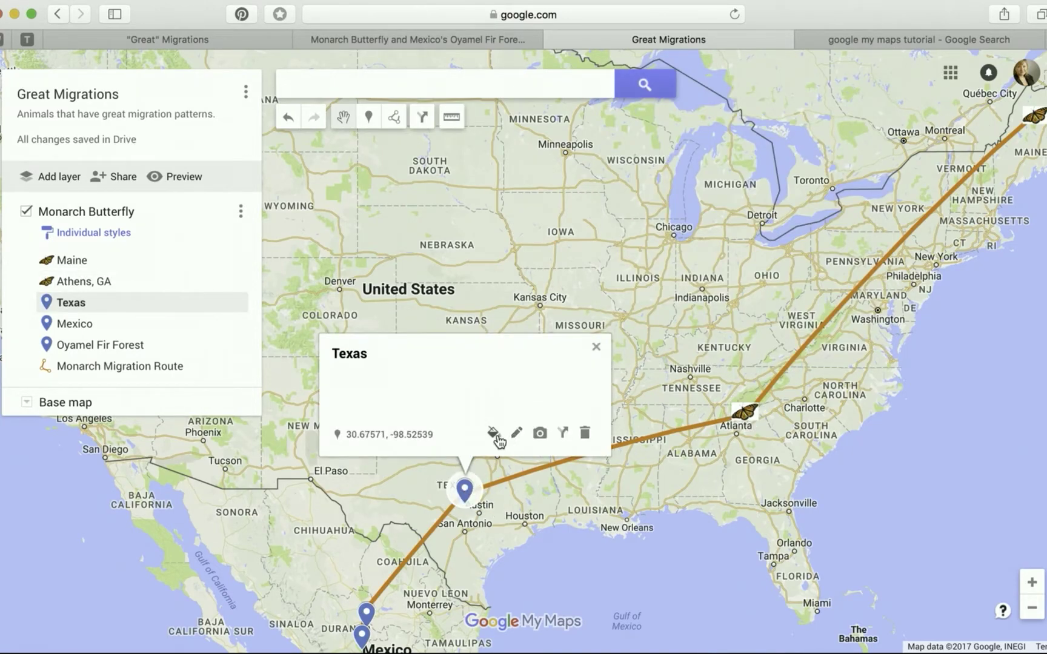
click(495, 435)
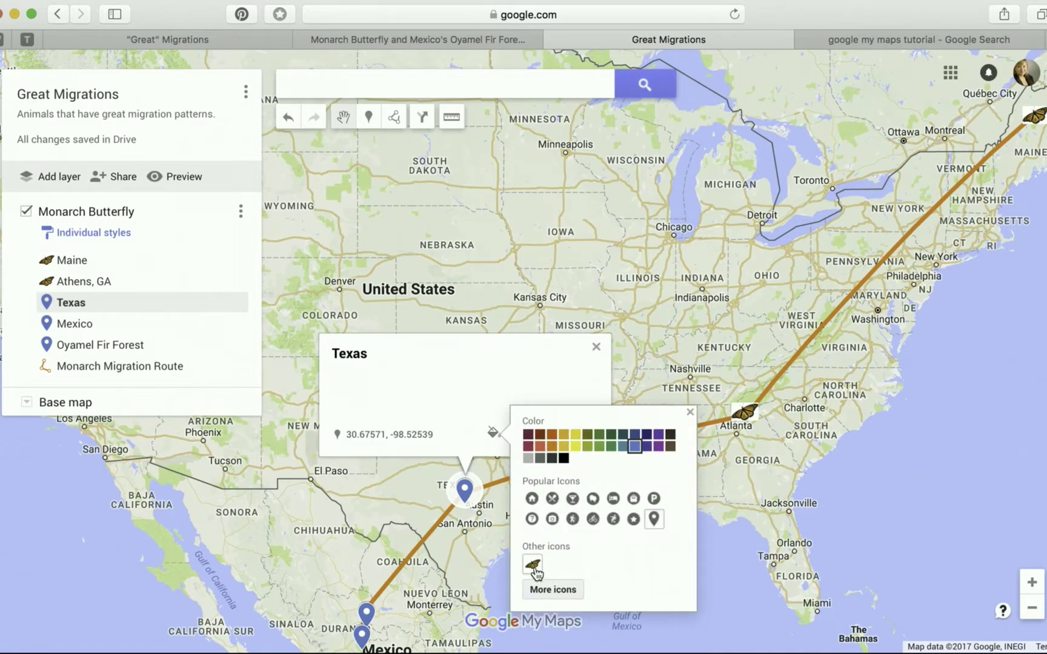
click(532, 565)
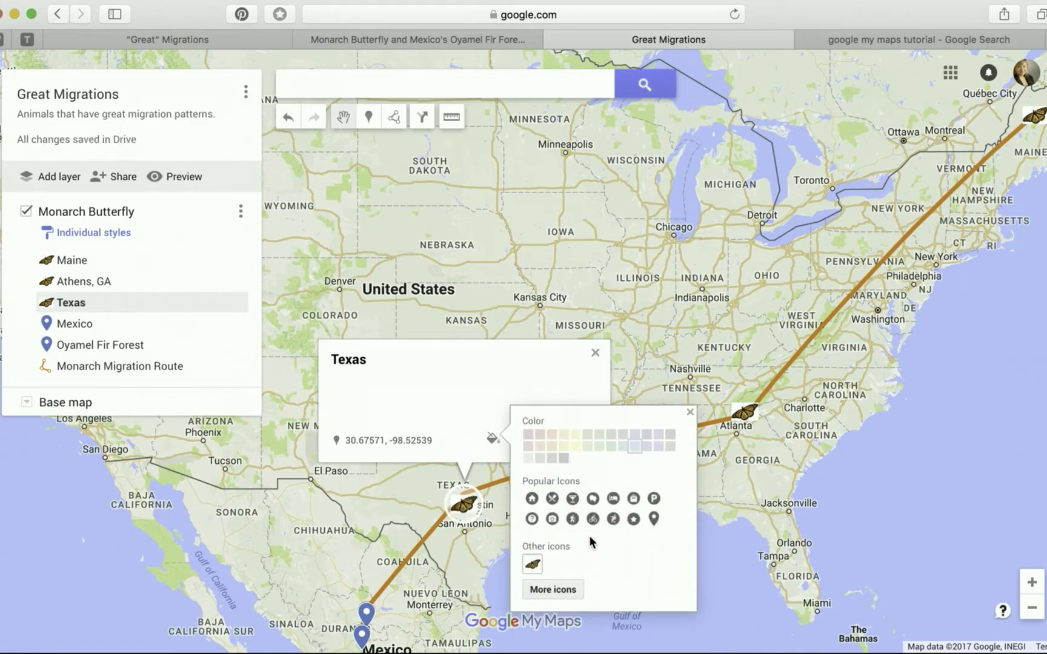
click(690, 410)
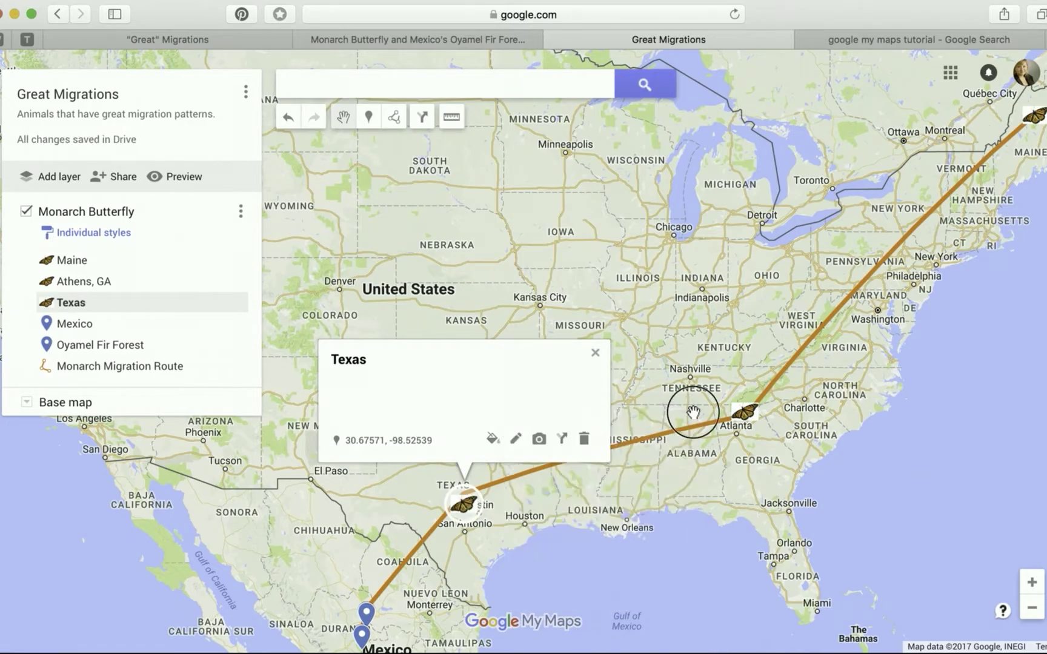
click(470, 505)
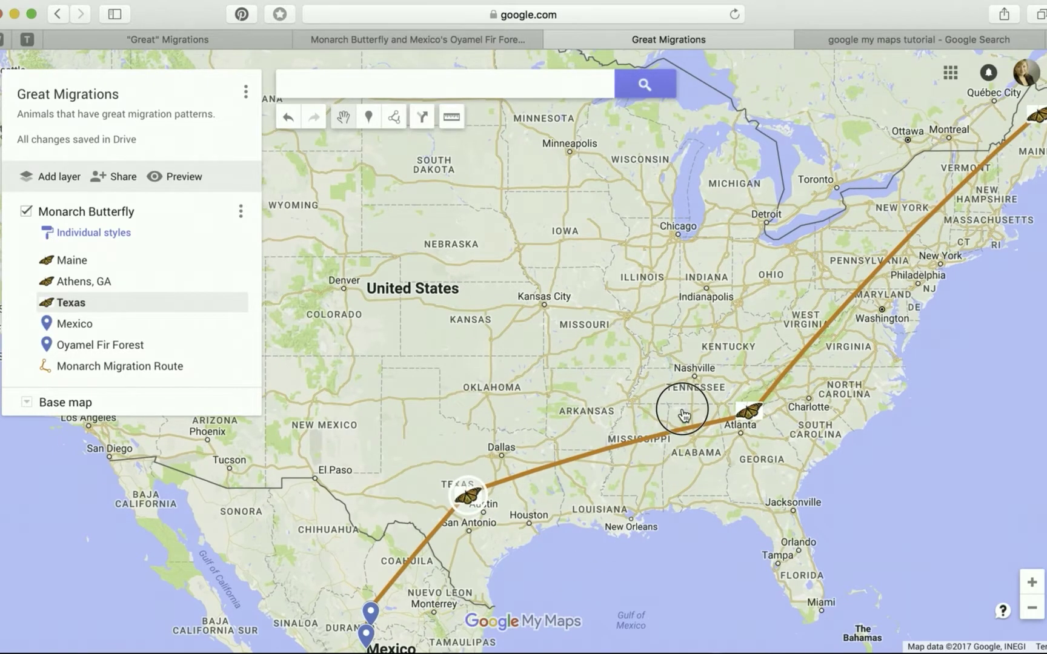
Give the Mexico marker the butterfly custom icon and move it north onto the bend in the migration route
scroll(714, 382, down, 5)
scroll(715, 382, left, 5)
scroll(742, 353, down, 3)
scroll(743, 353, left, 2)
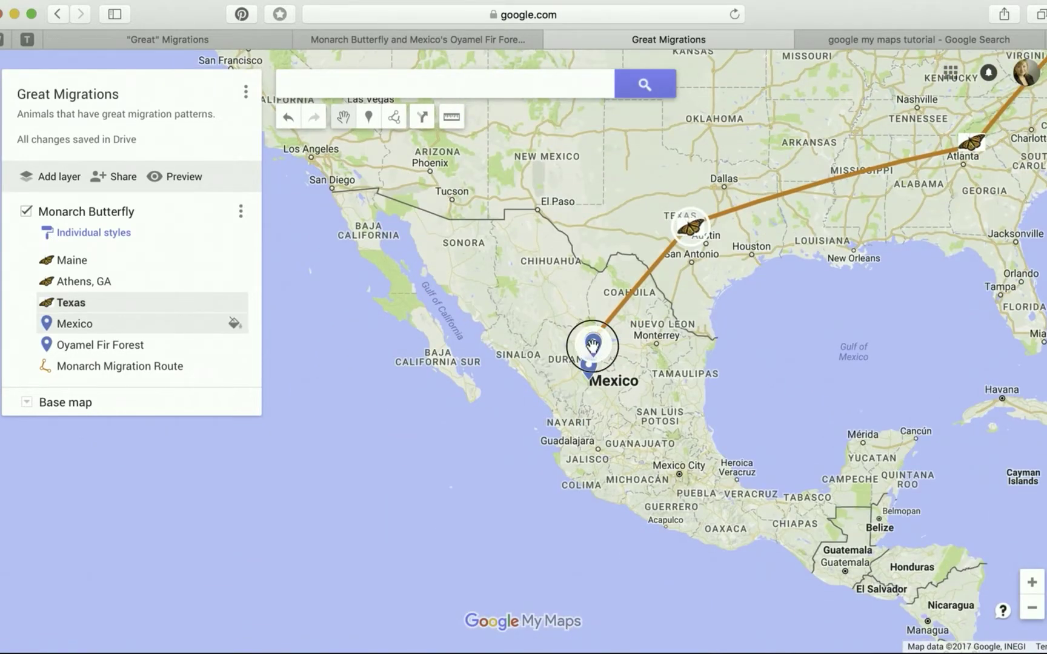
click(593, 348)
click(622, 287)
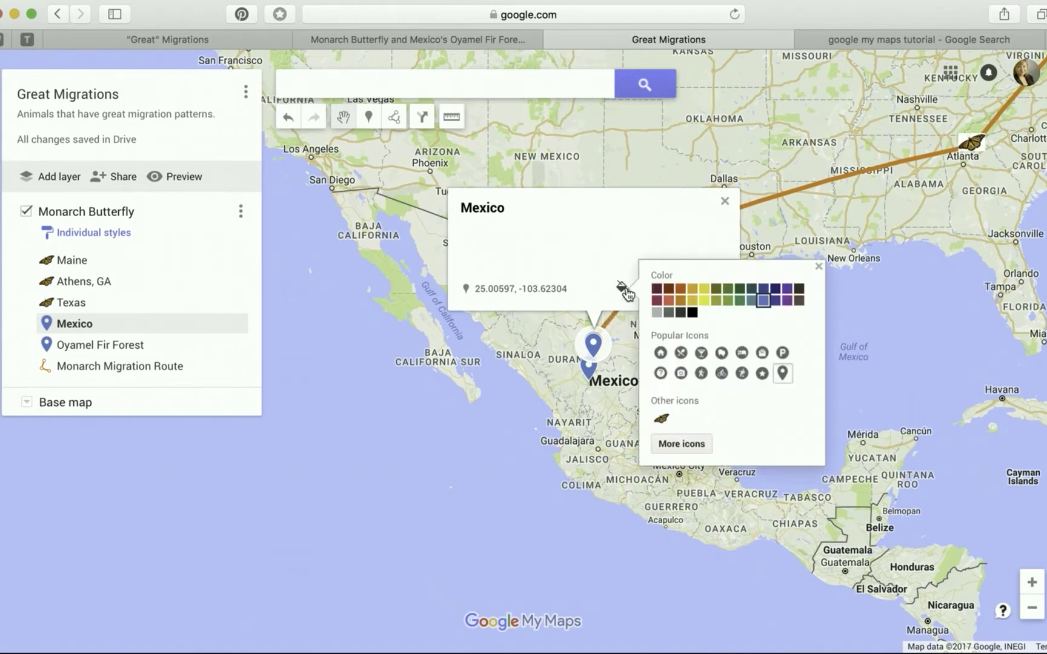
click(659, 416)
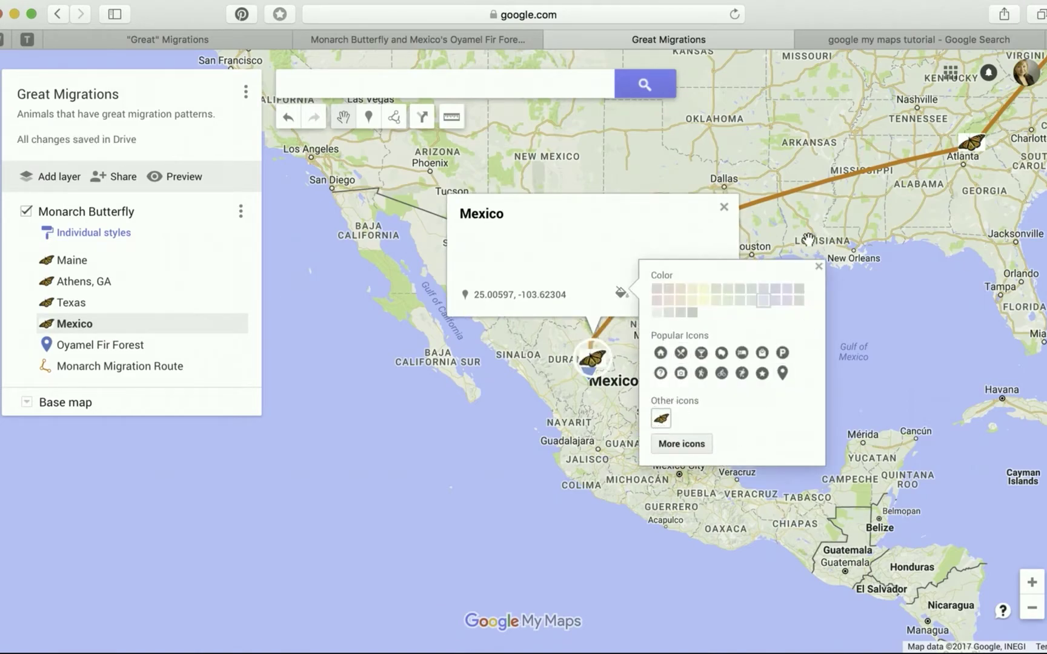
click(818, 266)
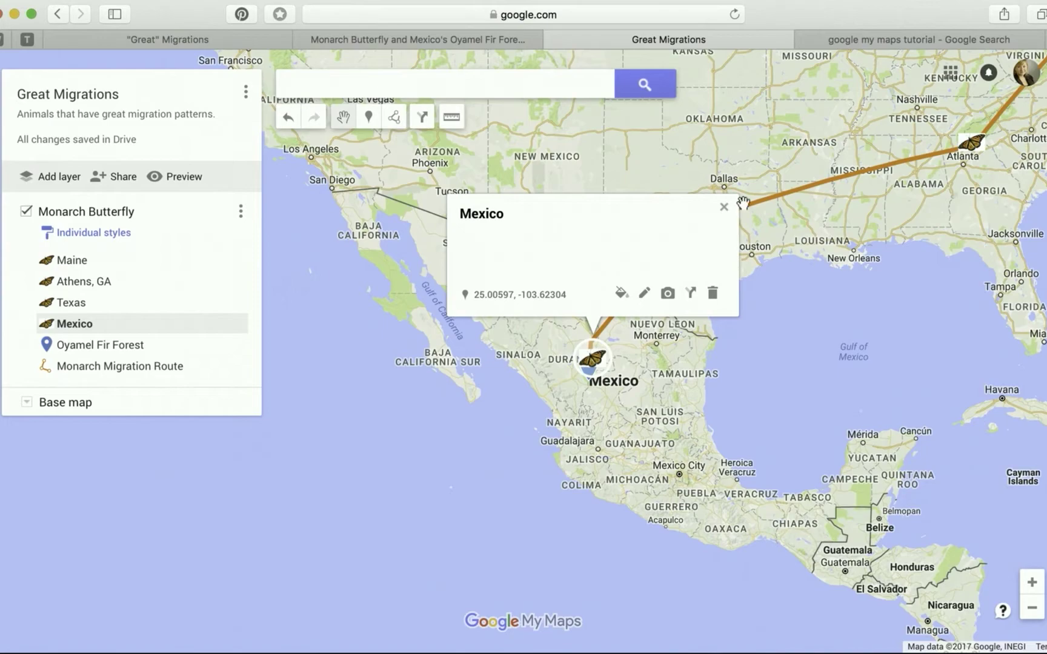
click(725, 208)
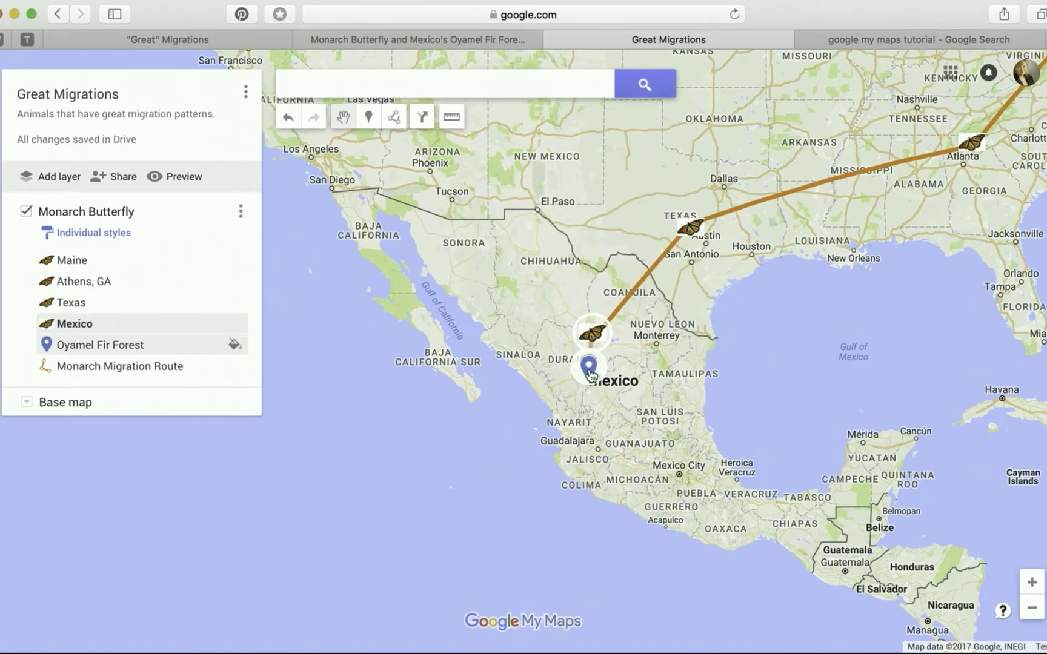
Give the Oyamel Fir Forest marker the butterfly custom icon and move it slightly north toward the end of the route
click(588, 368)
click(617, 310)
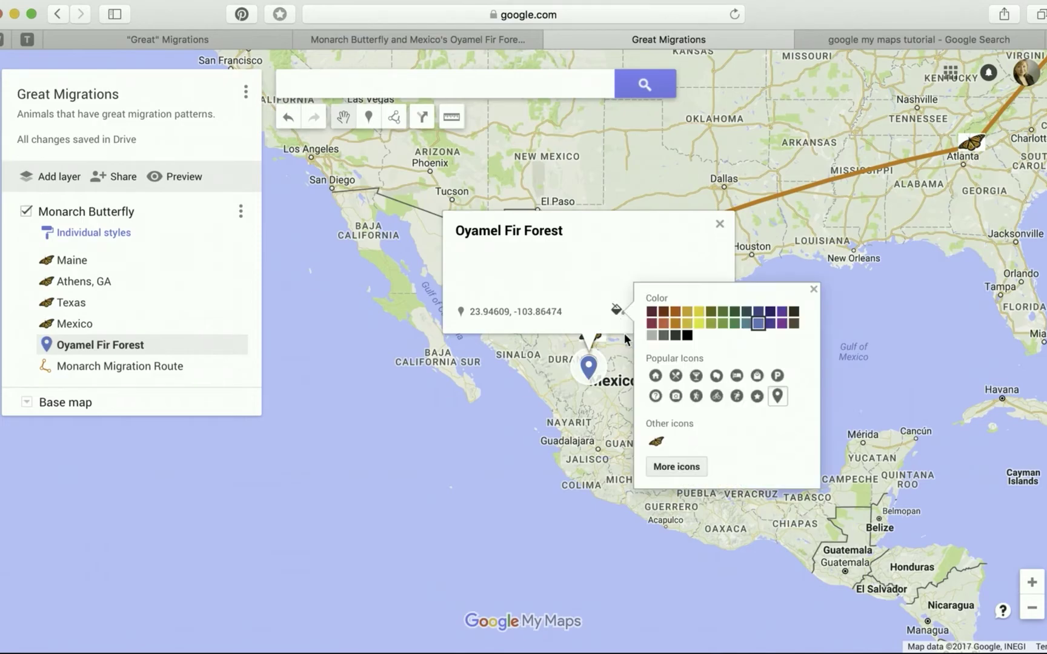
click(654, 444)
click(676, 466)
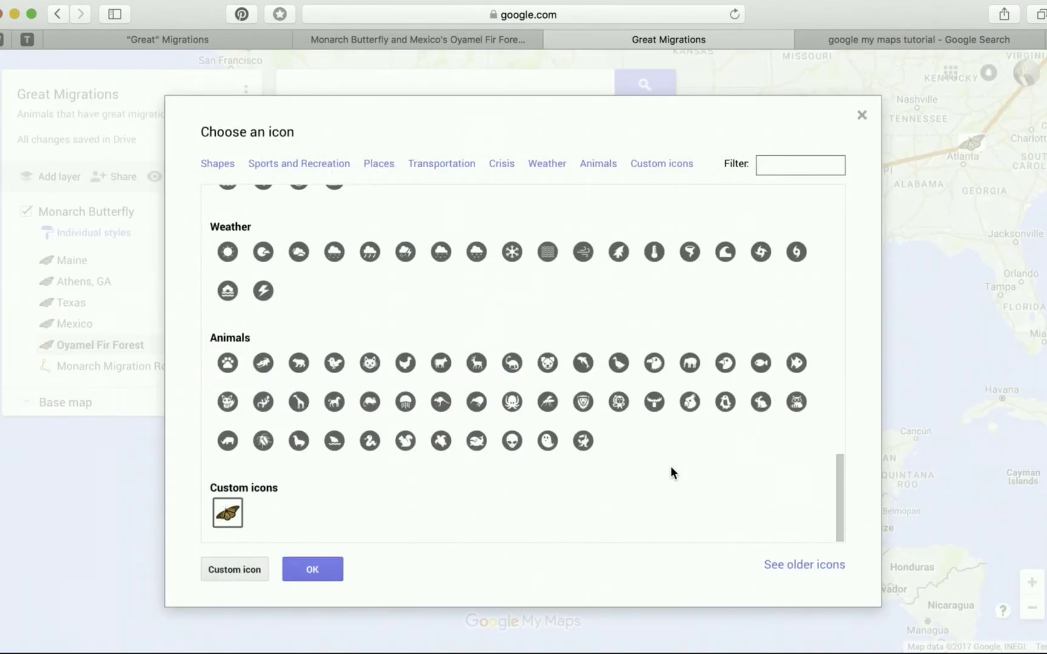
click(312, 569)
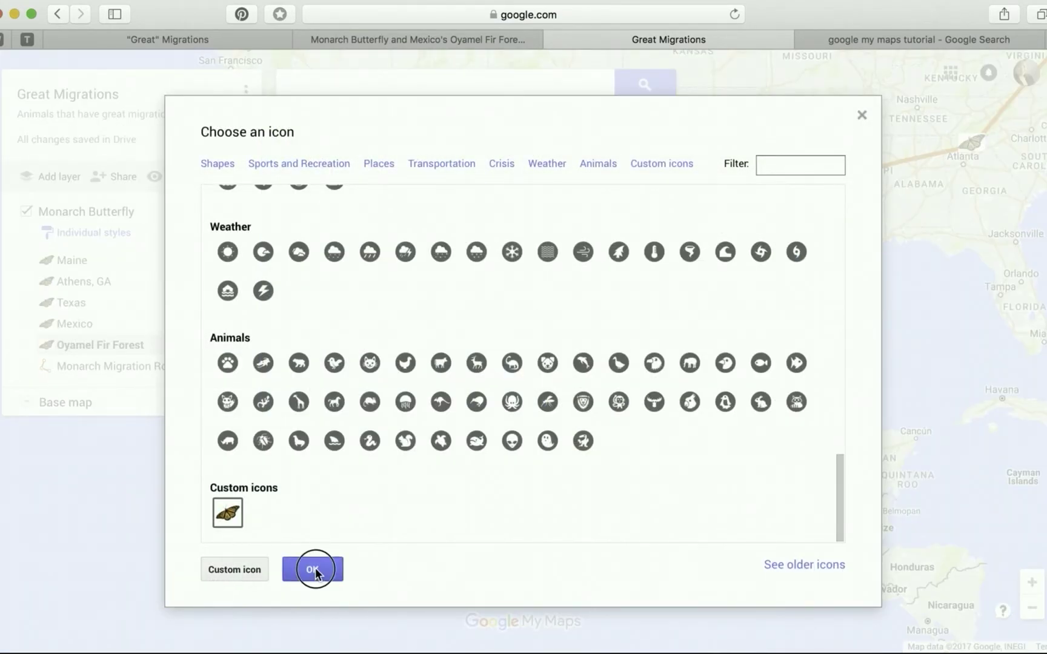
click(813, 289)
click(720, 232)
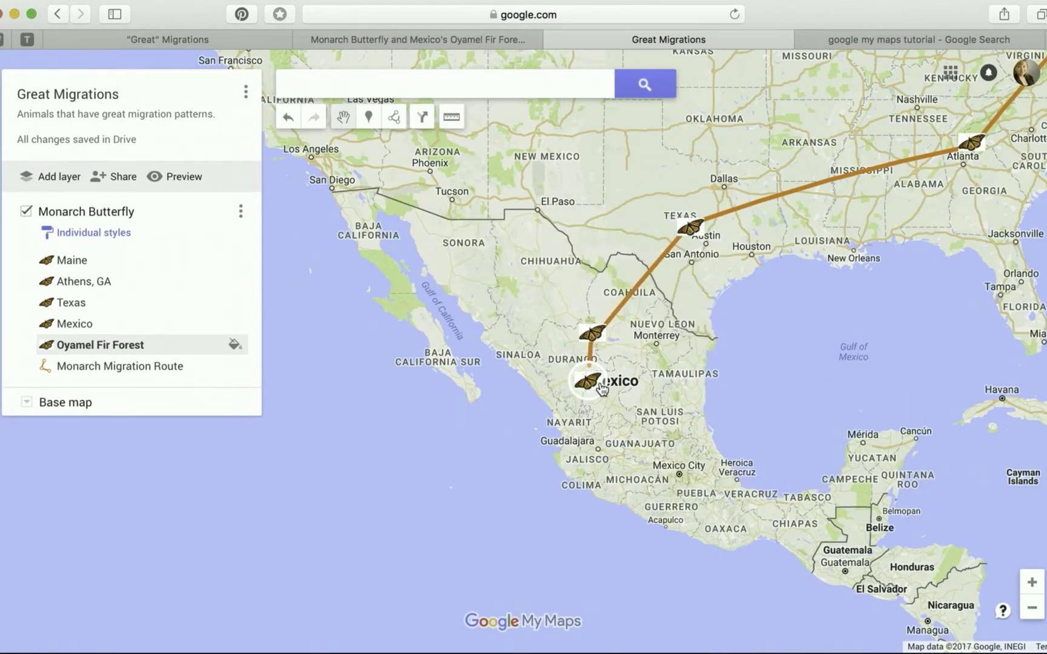
drag(594, 378, 595, 380)
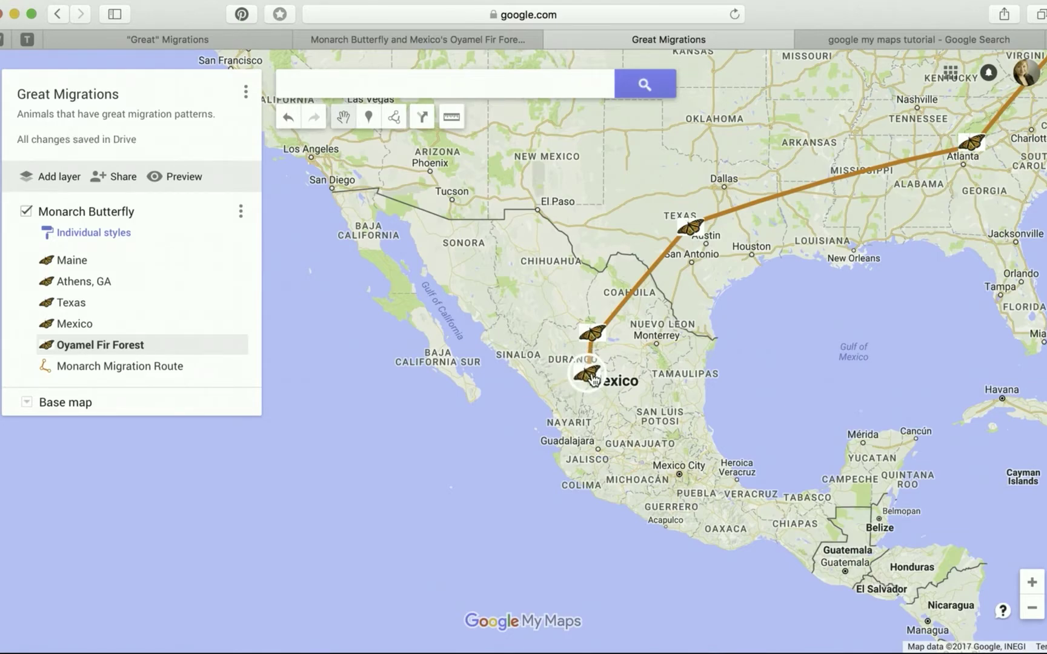
Search Google images for "Oyamel Fir Forest" as a photo for the Oyamel Fir Forest marker
click(593, 379)
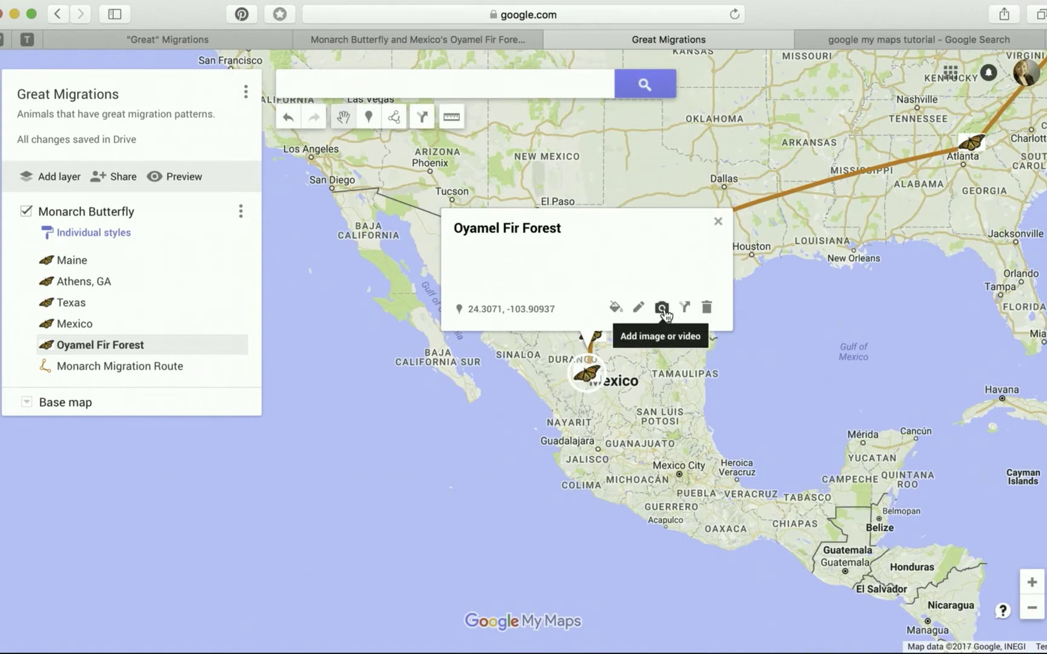
click(662, 309)
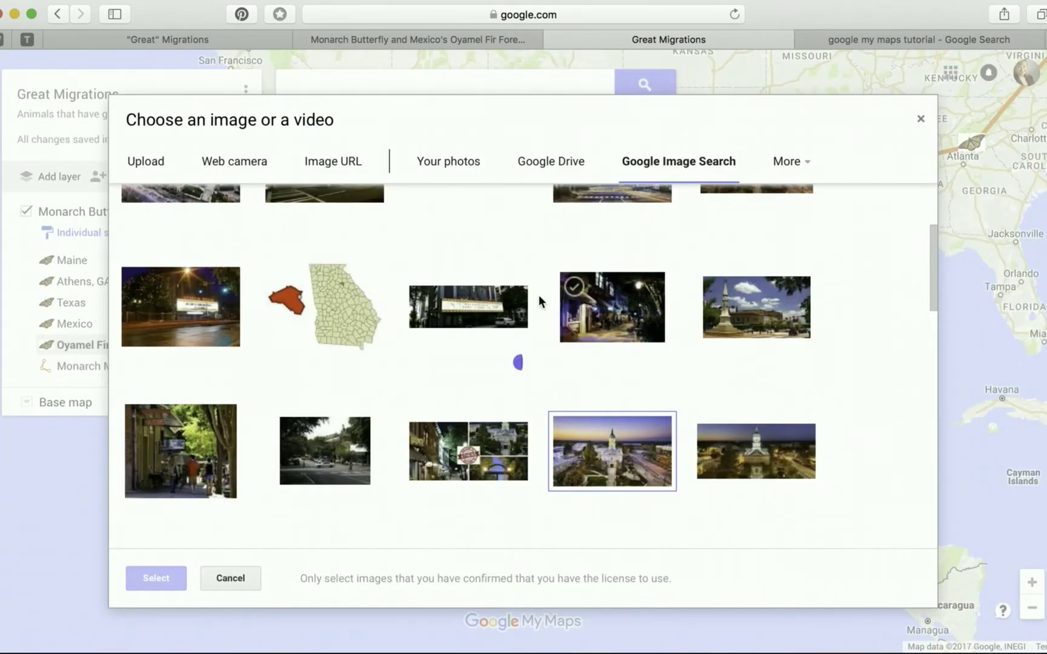
scroll(540, 299, up, 5)
click(325, 207)
triple_click(326, 206)
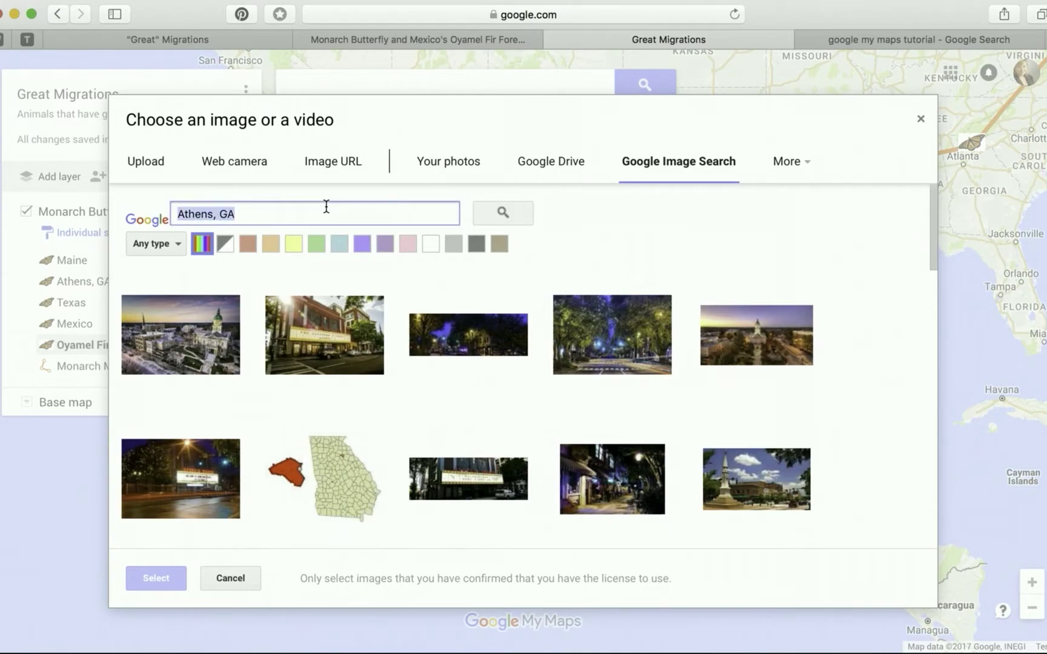
text(Oy)
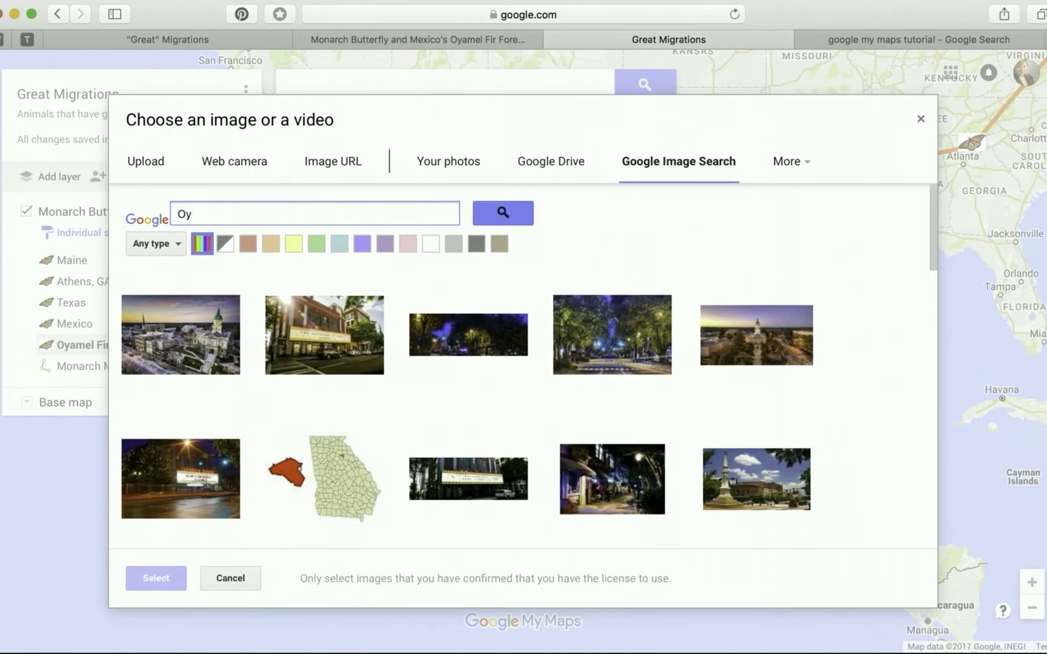
text(amel)
text(Fir Forest)
key(Return)
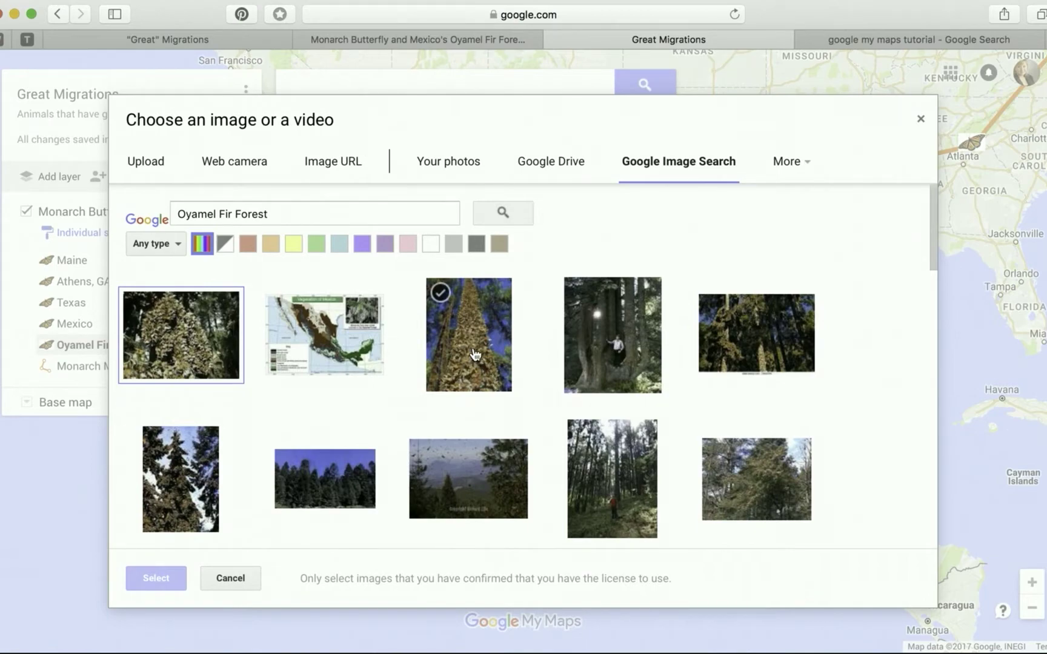
Add the photo of the butterfly-covered tree trunk against blue sky to the Oyamel Fir Forest marker and finish editing its card
click(462, 330)
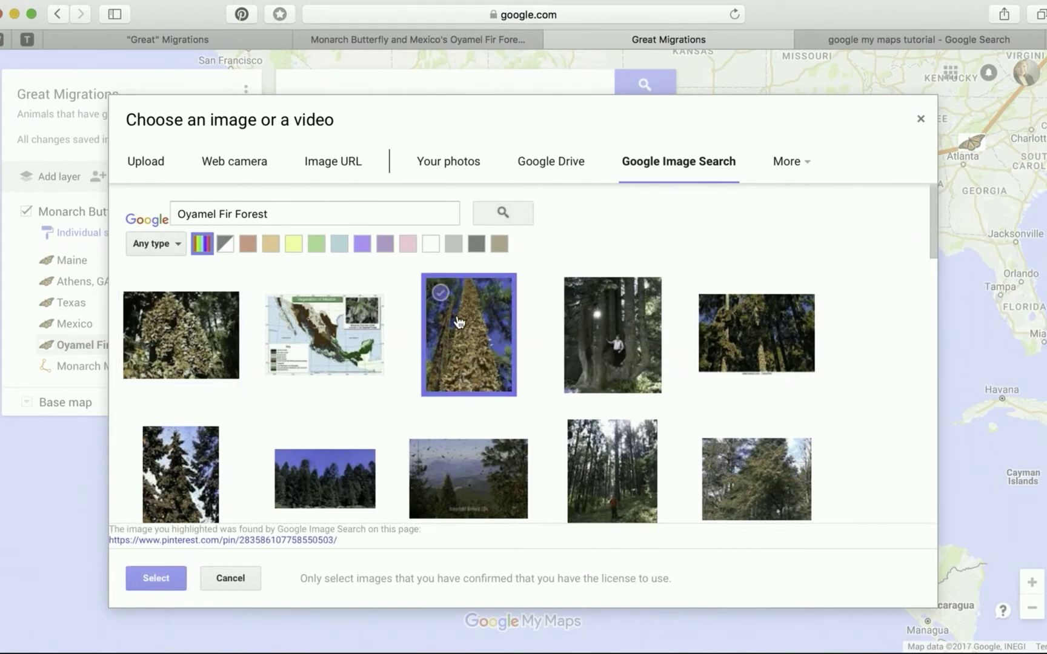
click(157, 578)
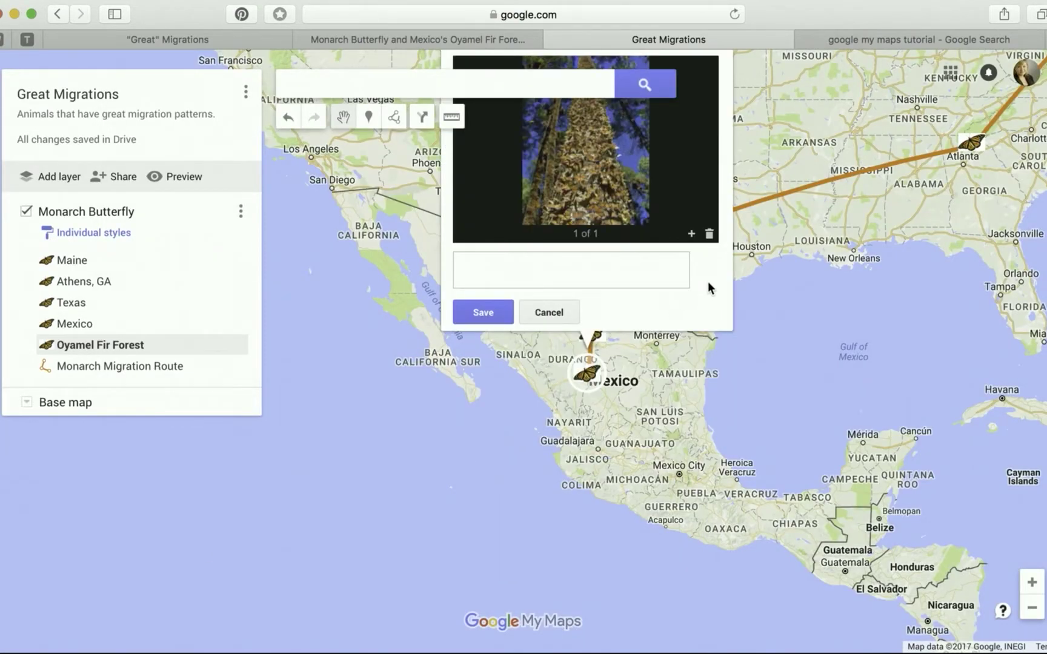
drag(794, 344, 789, 477)
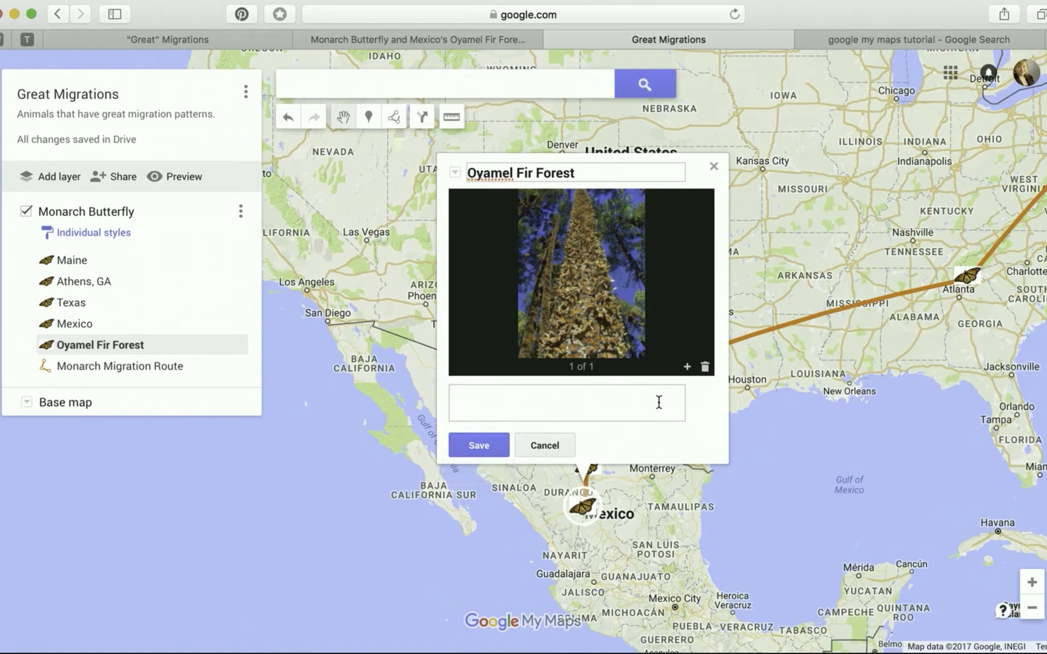
key(Escape)
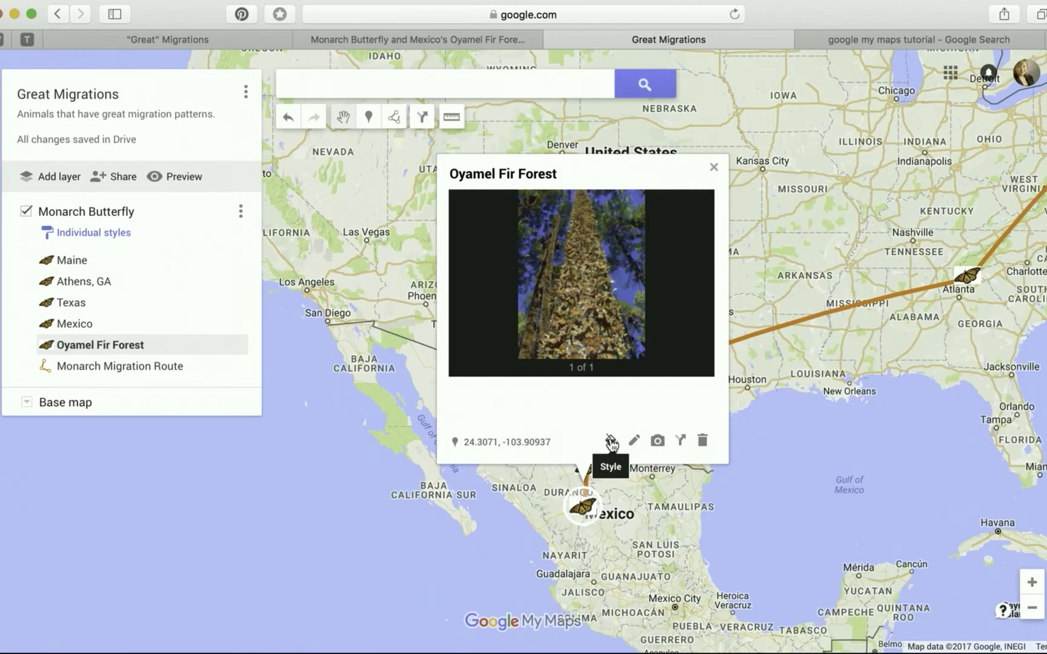
click(657, 442)
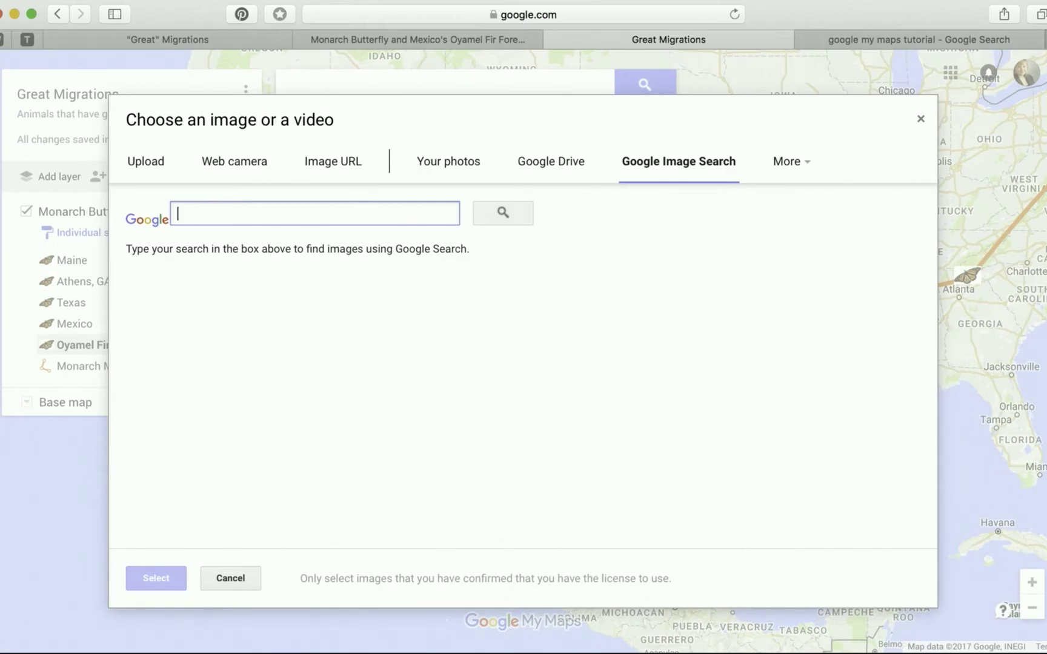
Search the web for "oyamel fir forest" in a new tab and open the learner.org page on Mexico's Oyamel Fir Forest
key(super+t)
text(oyam)
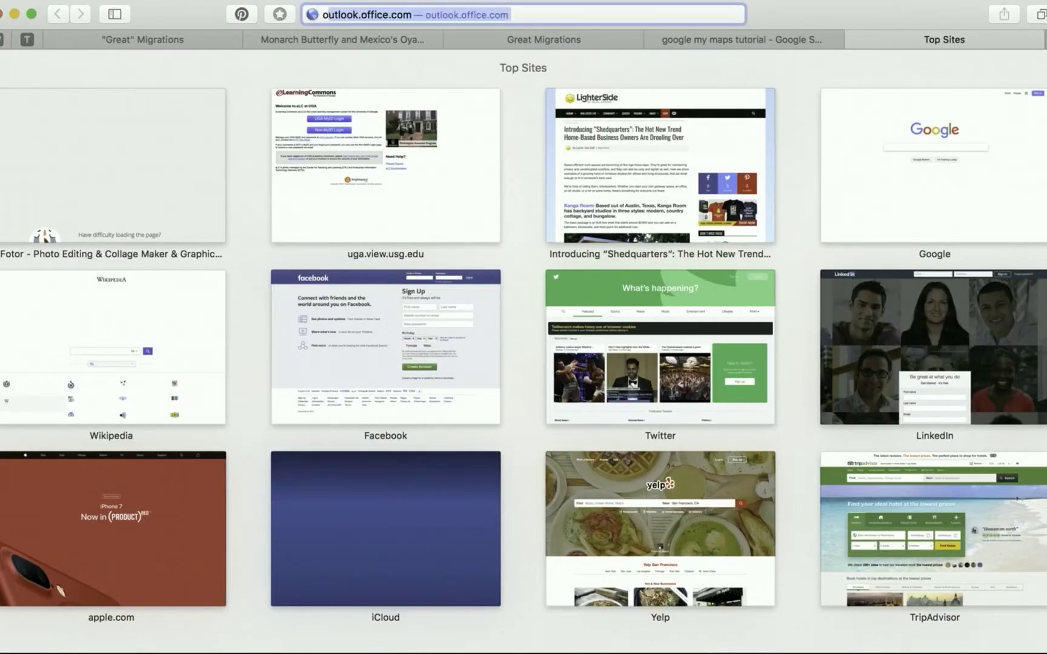
text(el )
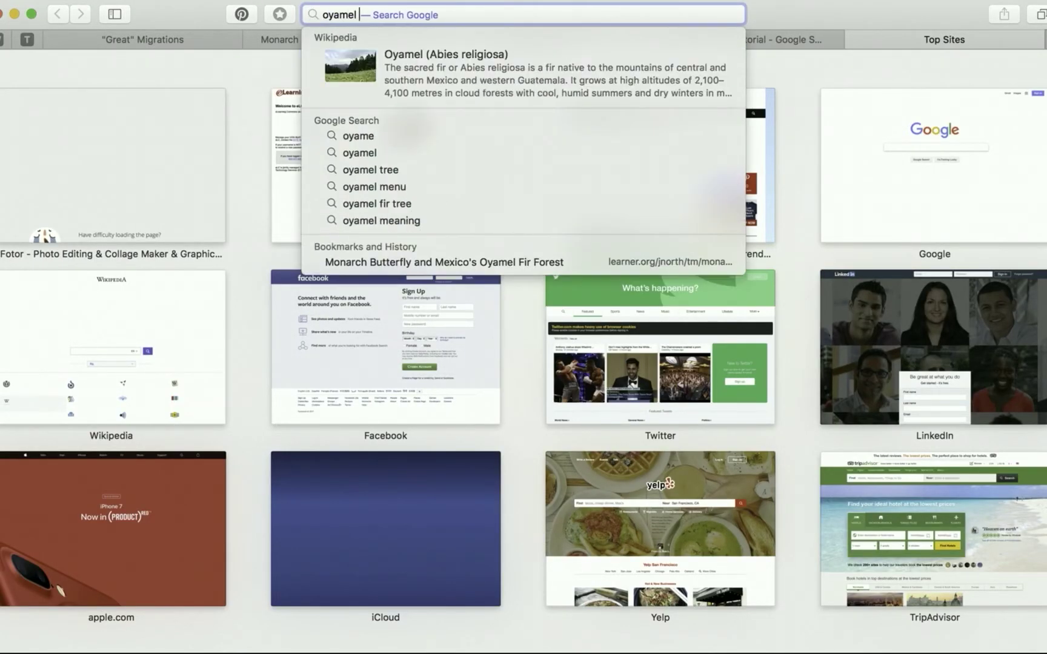
text(fir forest)
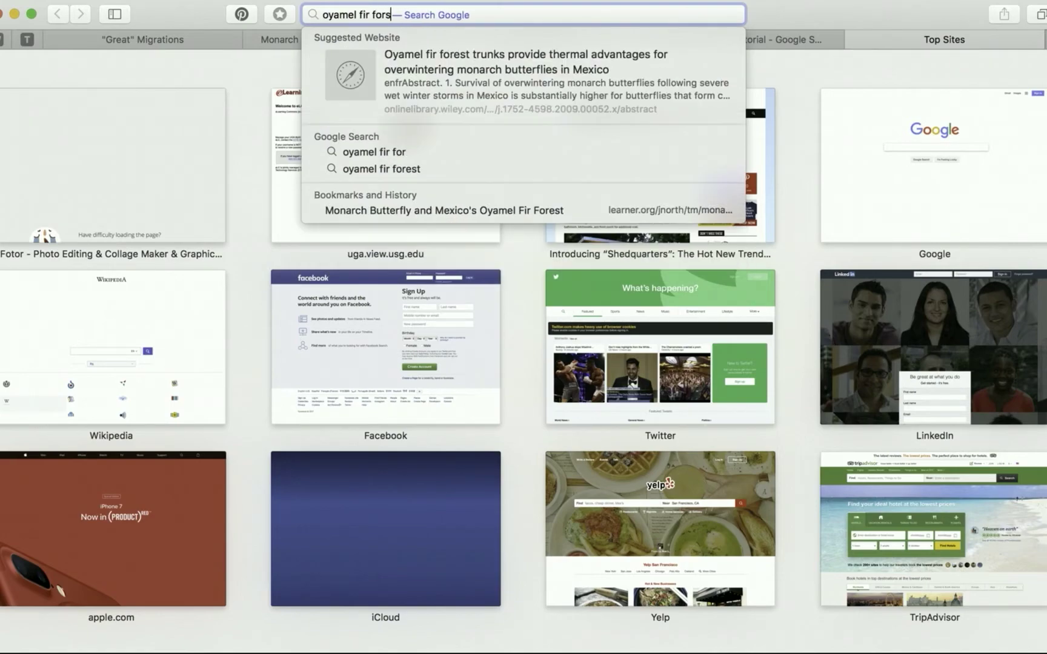
key(Return)
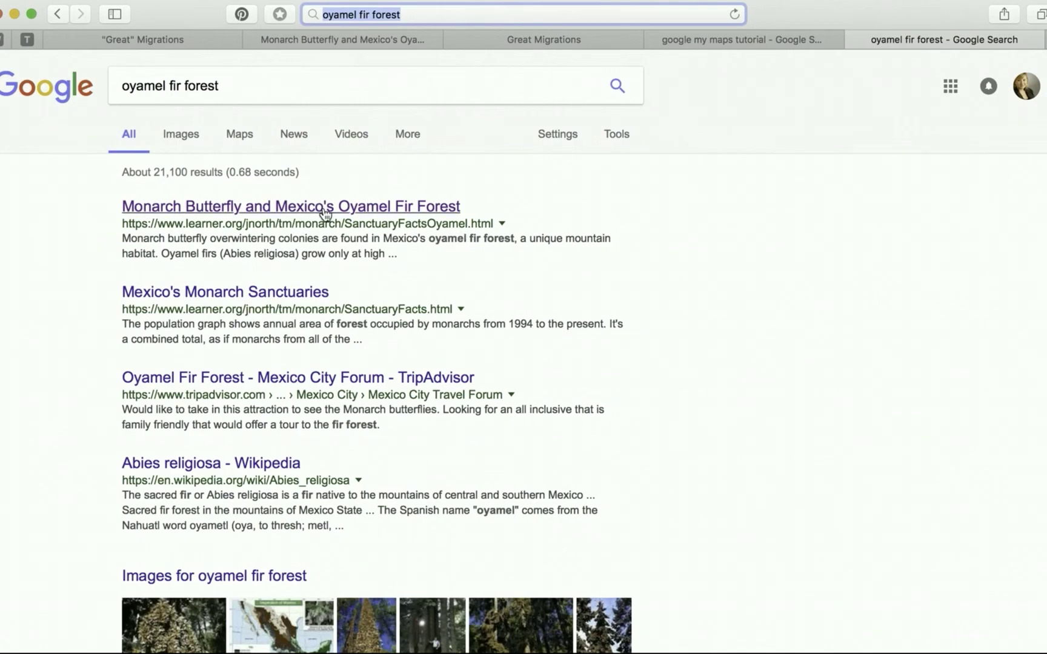
click(327, 209)
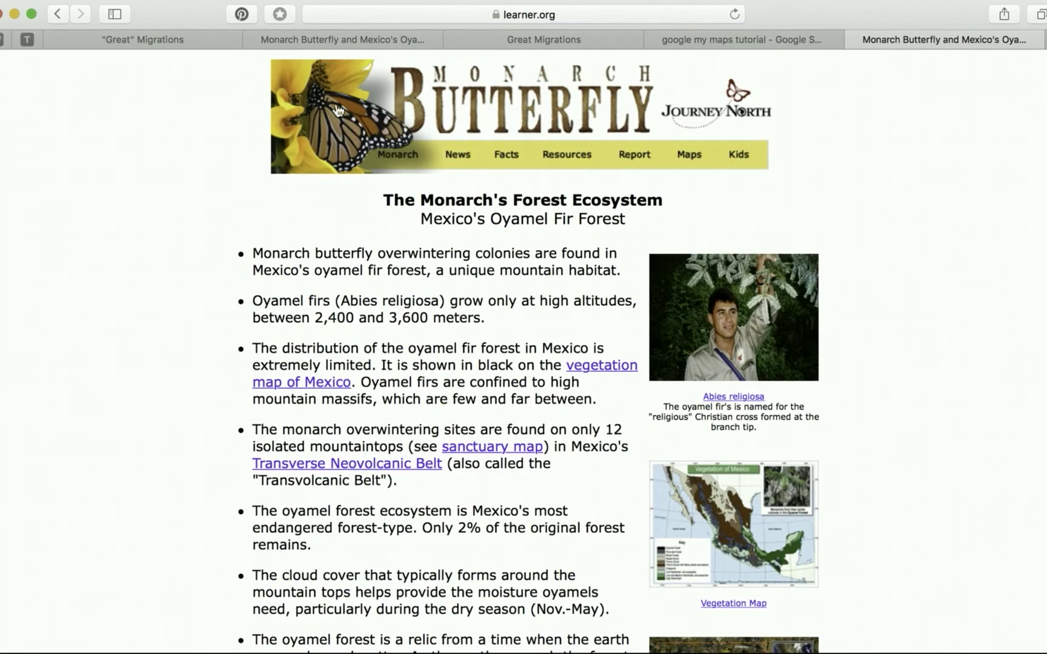
Copy the learner.org page address into the Oyamel Fir Forest marker's description and save it
click(603, 15)
key(super+c)
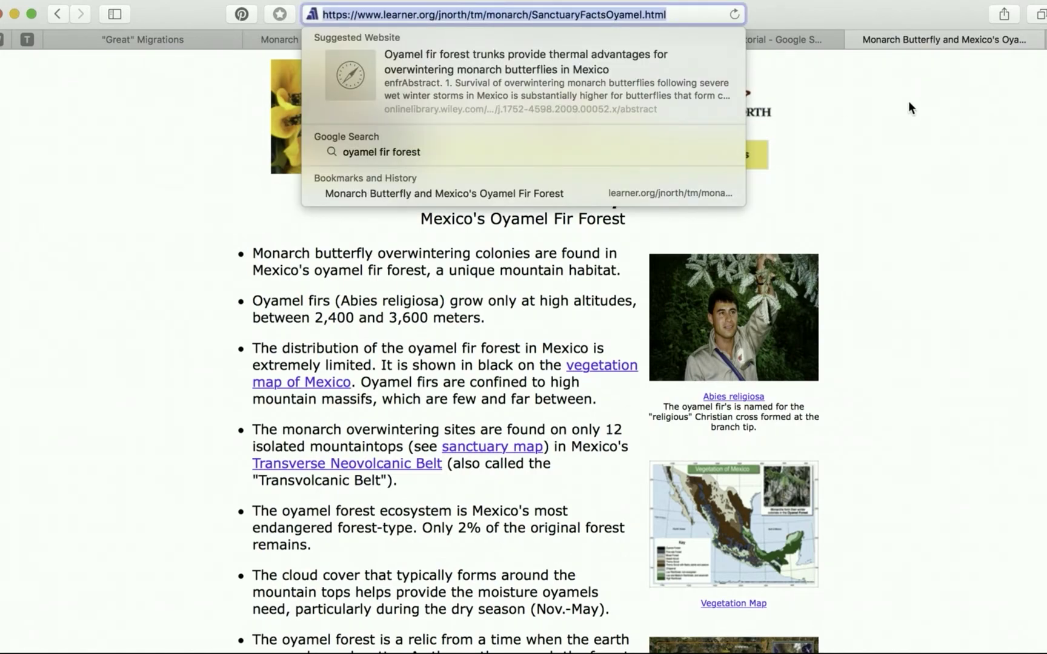
click(800, 39)
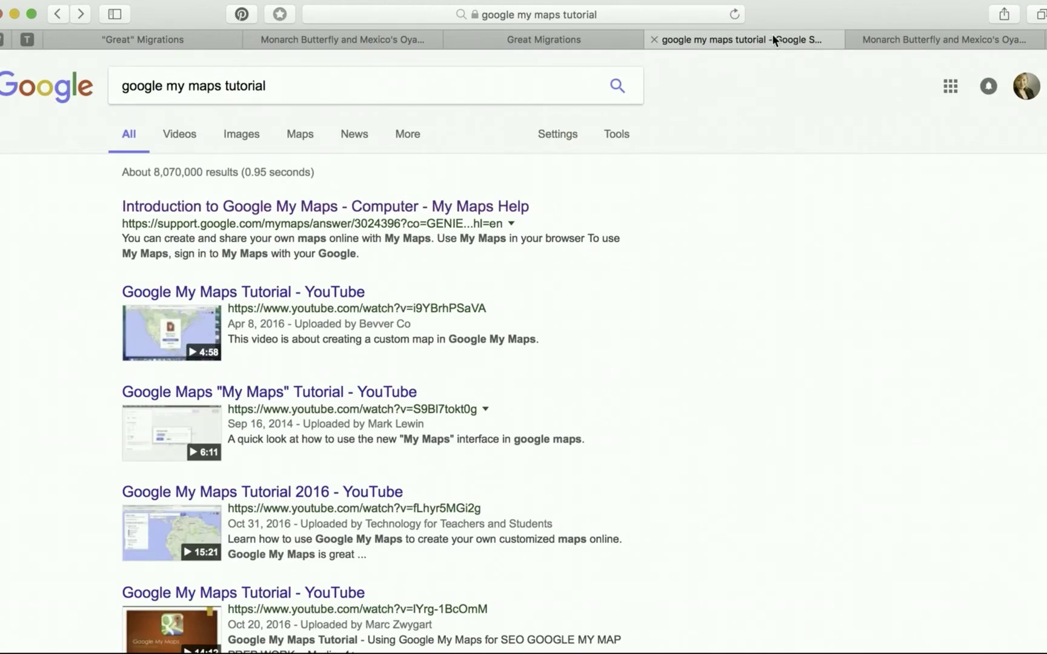
click(556, 40)
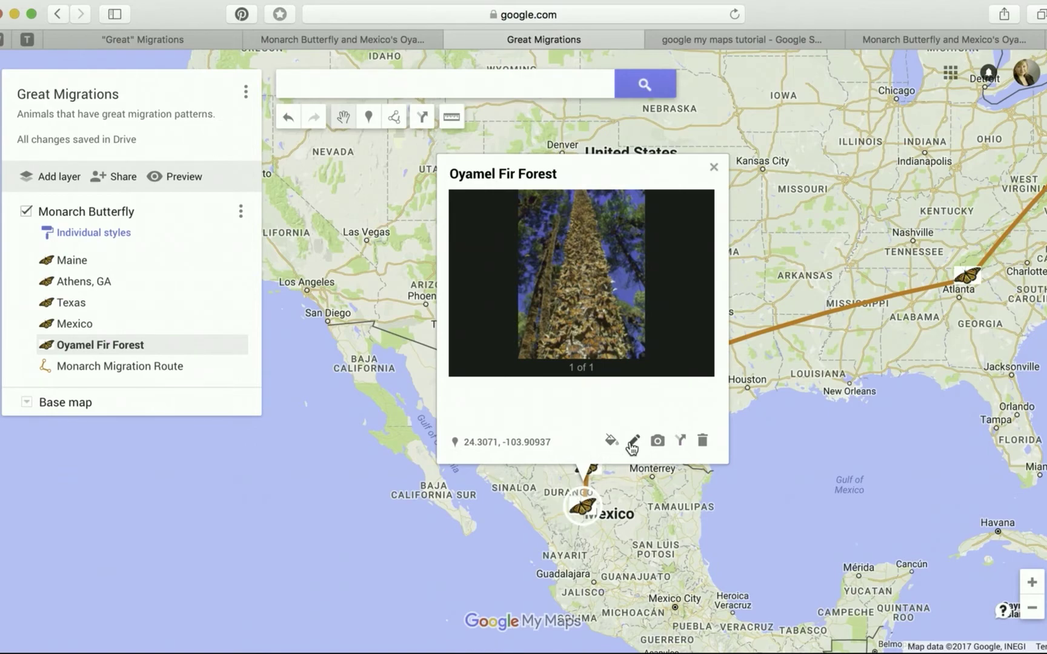
click(630, 444)
click(497, 403)
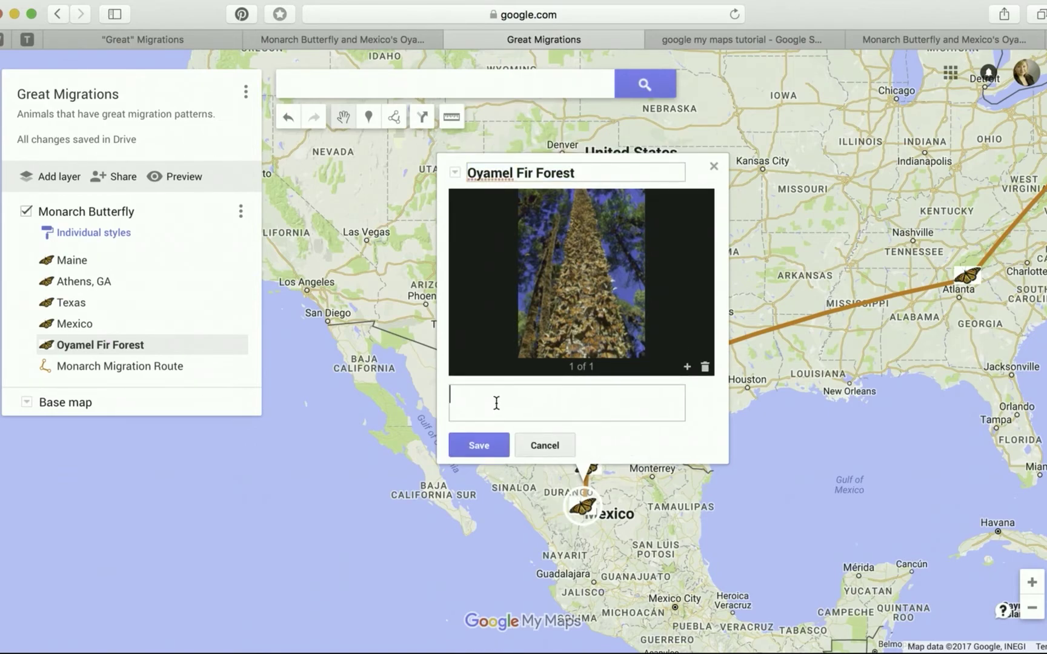
key(super+v)
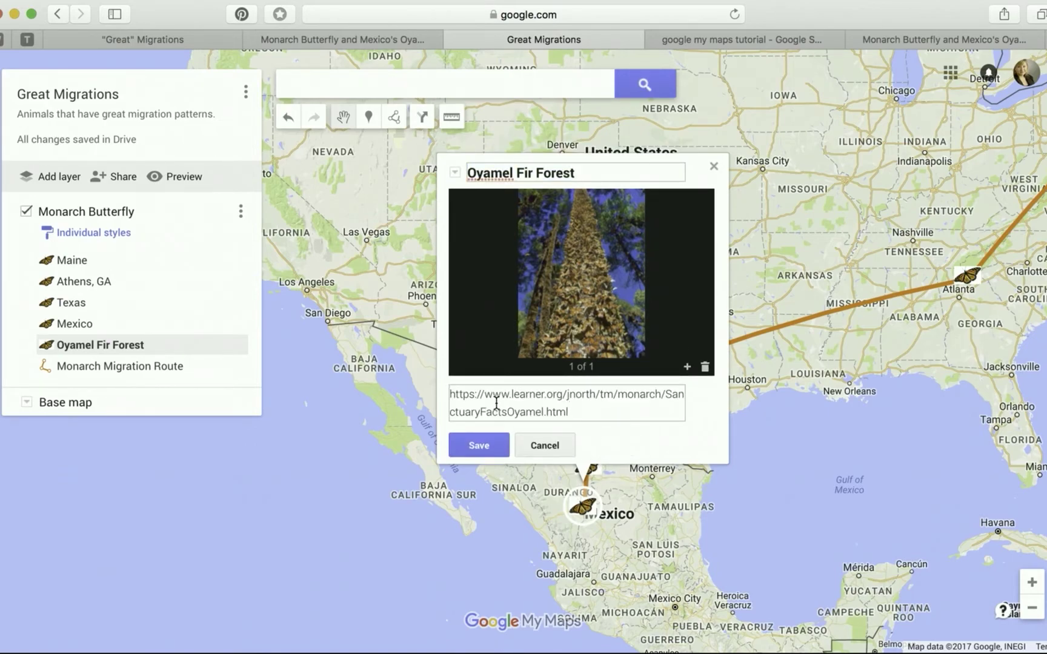
click(478, 449)
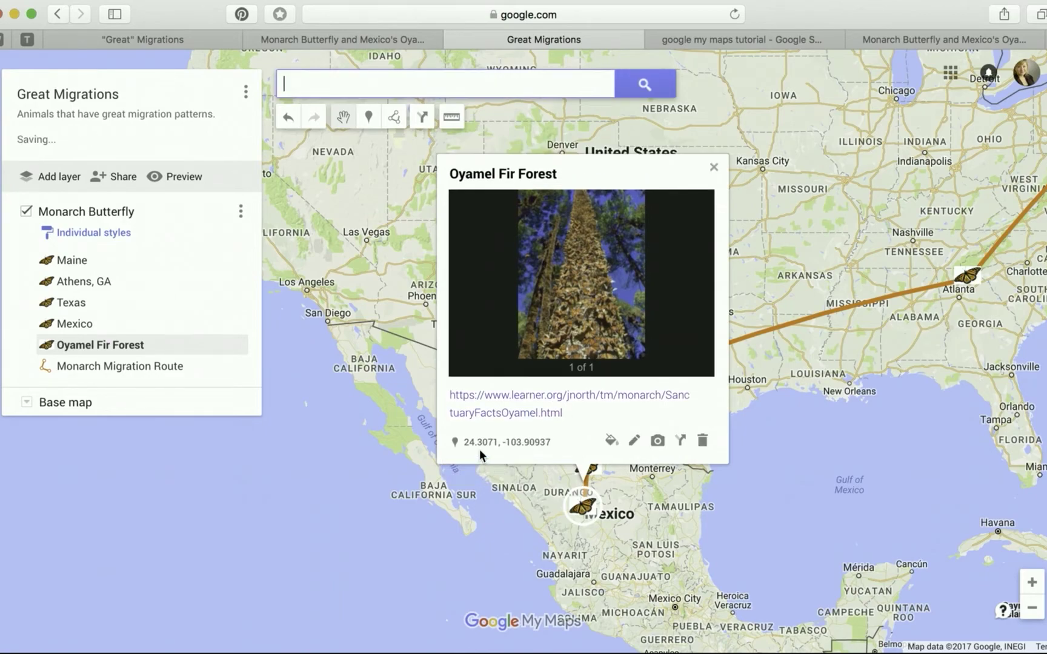
Test the learner.org link on the Oyamel Fir Forest card, then close the duplicate article tabs and return to the map
click(497, 416)
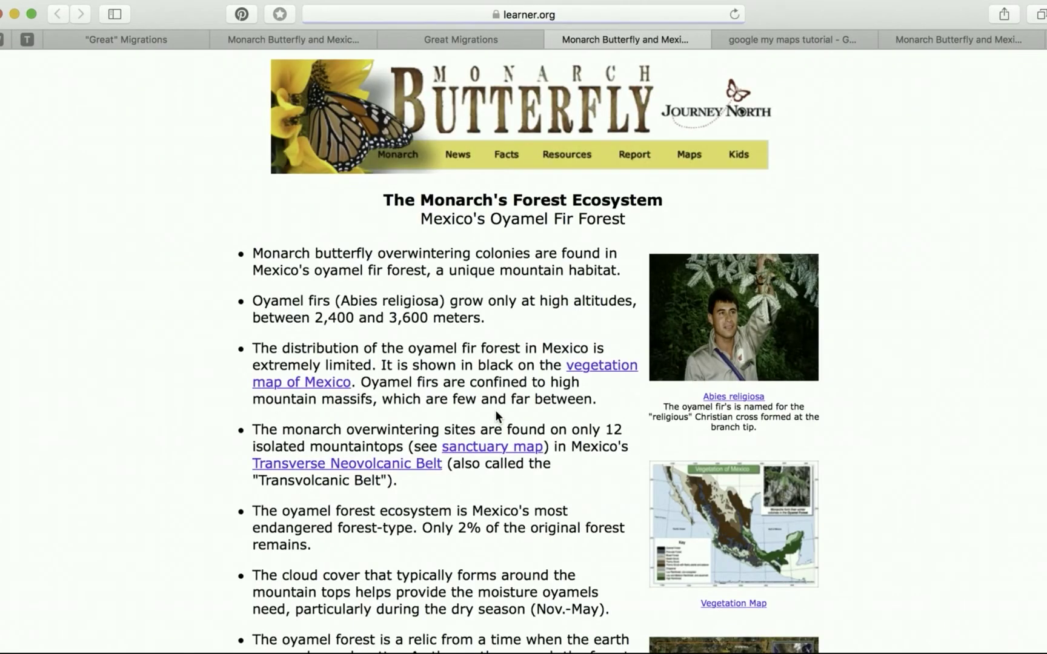
click(553, 39)
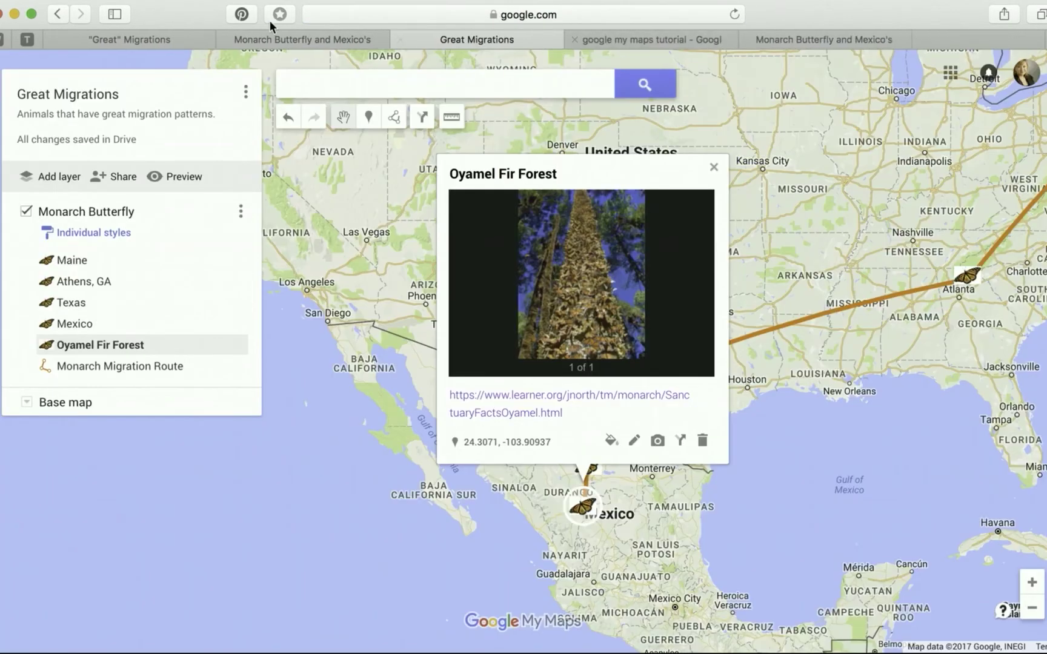
click(159, 42)
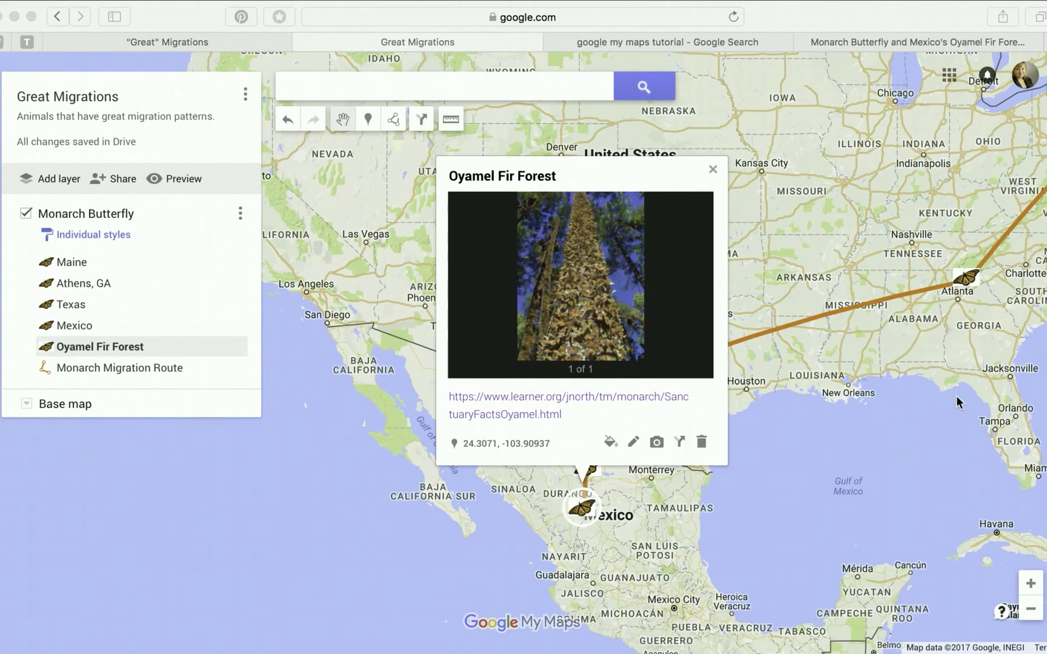
Close the Oyamel Fir Forest card and show the whole migration route from Maine to Mexico
click(824, 490)
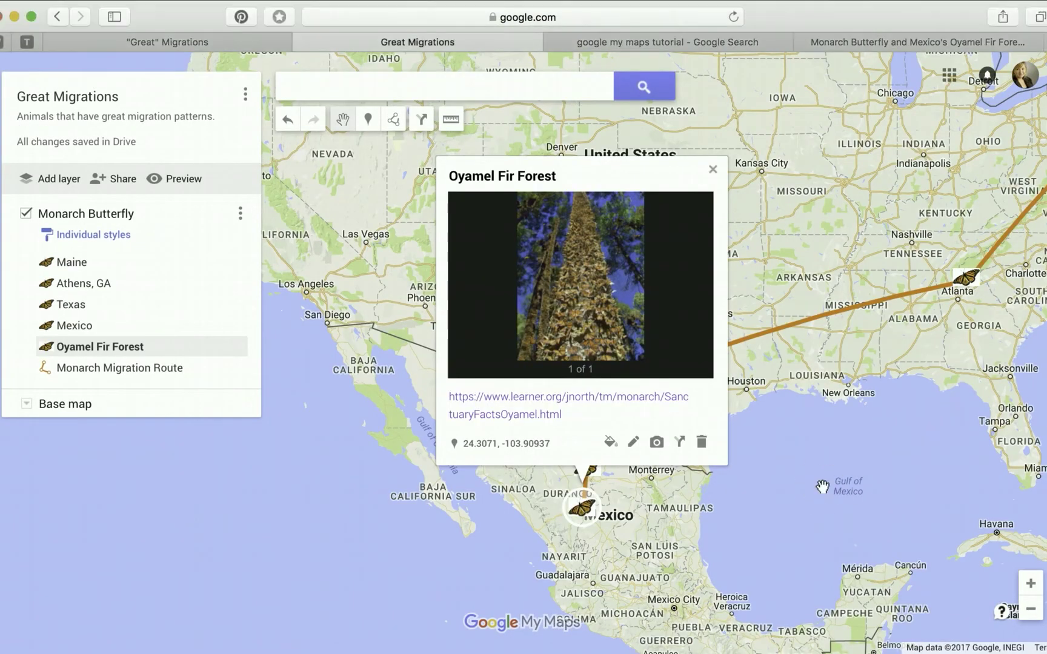
click(713, 170)
click(1031, 609)
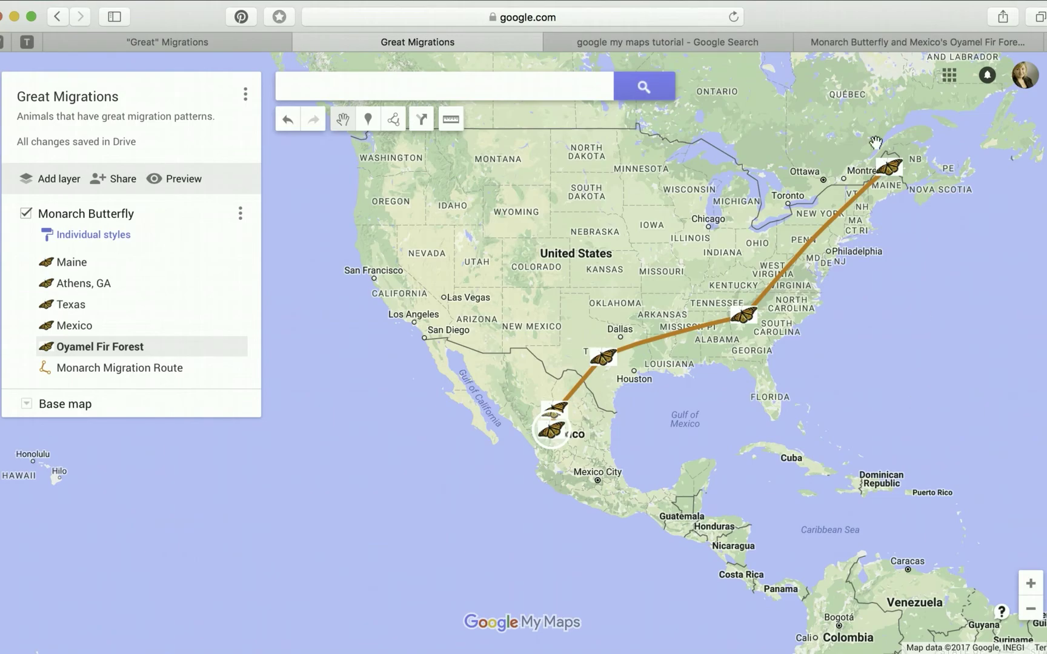
Review the My Maps Help introduction and the "Create, open, or delete a map" article, then return to the Great Migrations map
click(606, 41)
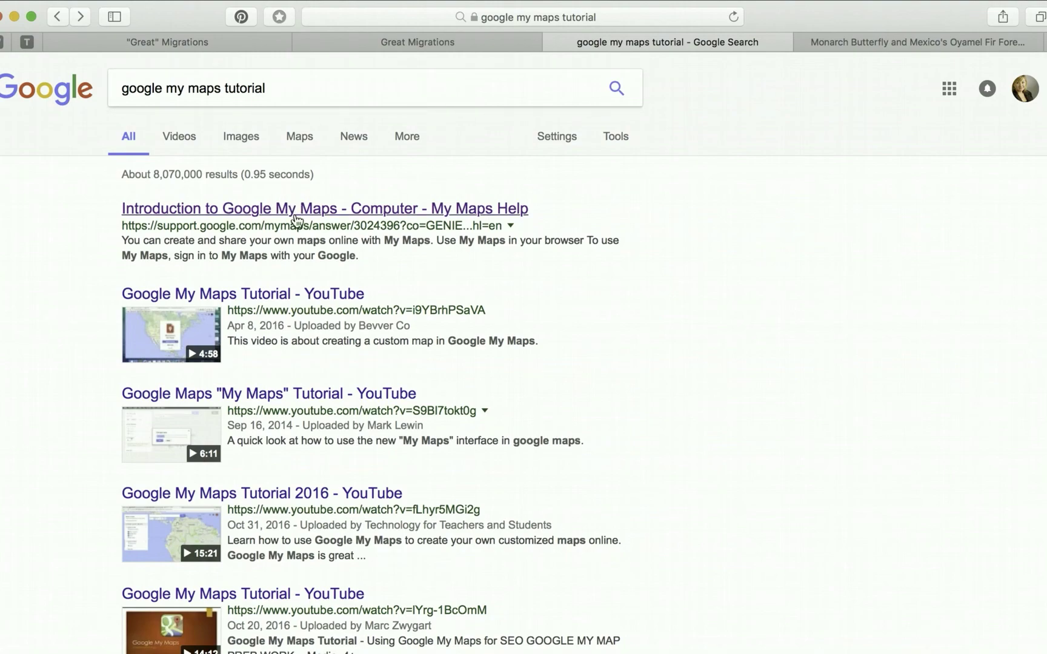
click(307, 209)
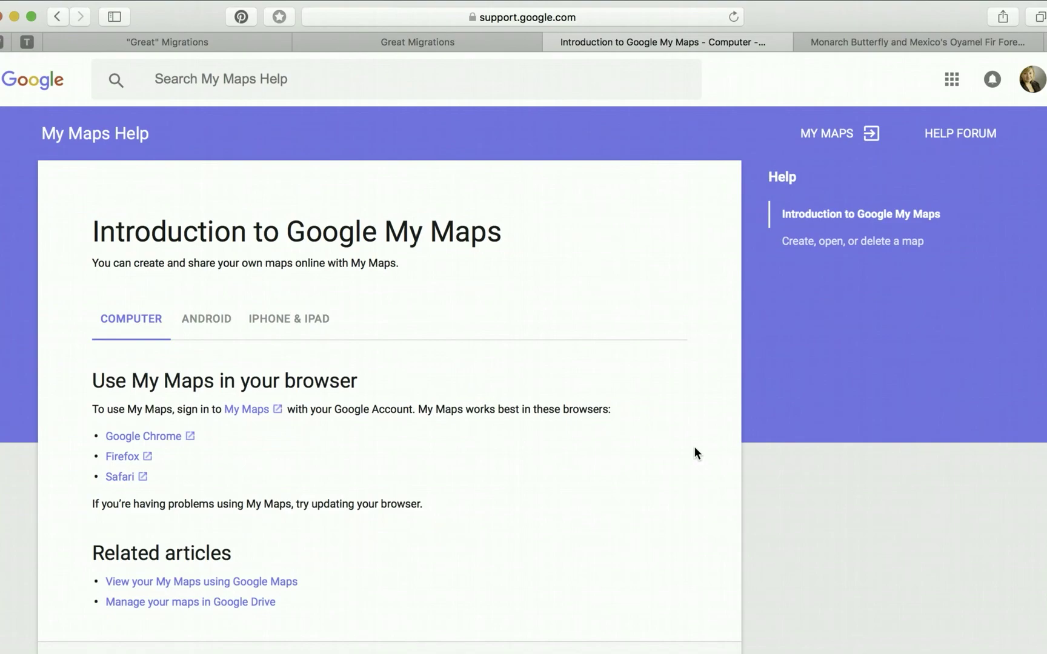
scroll(670, 456, down, 2)
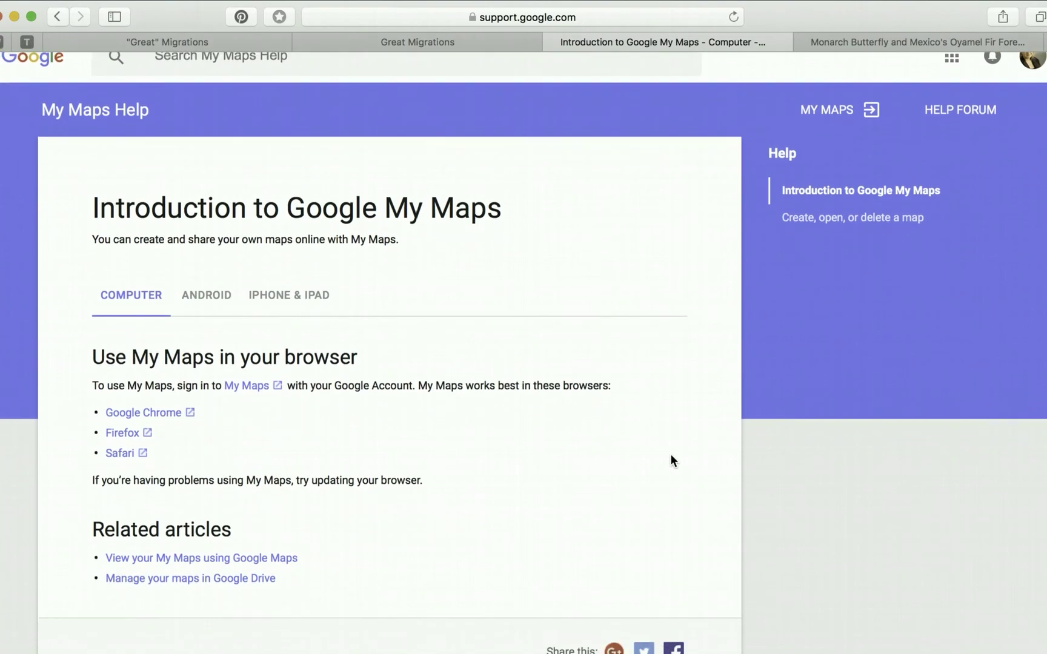
click(821, 203)
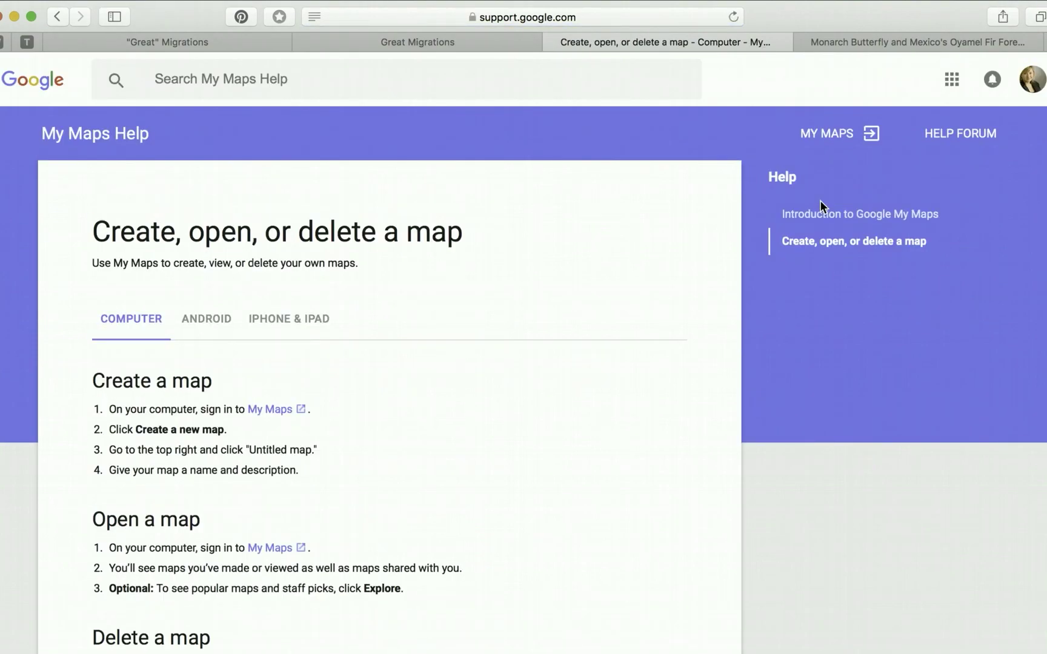
click(358, 43)
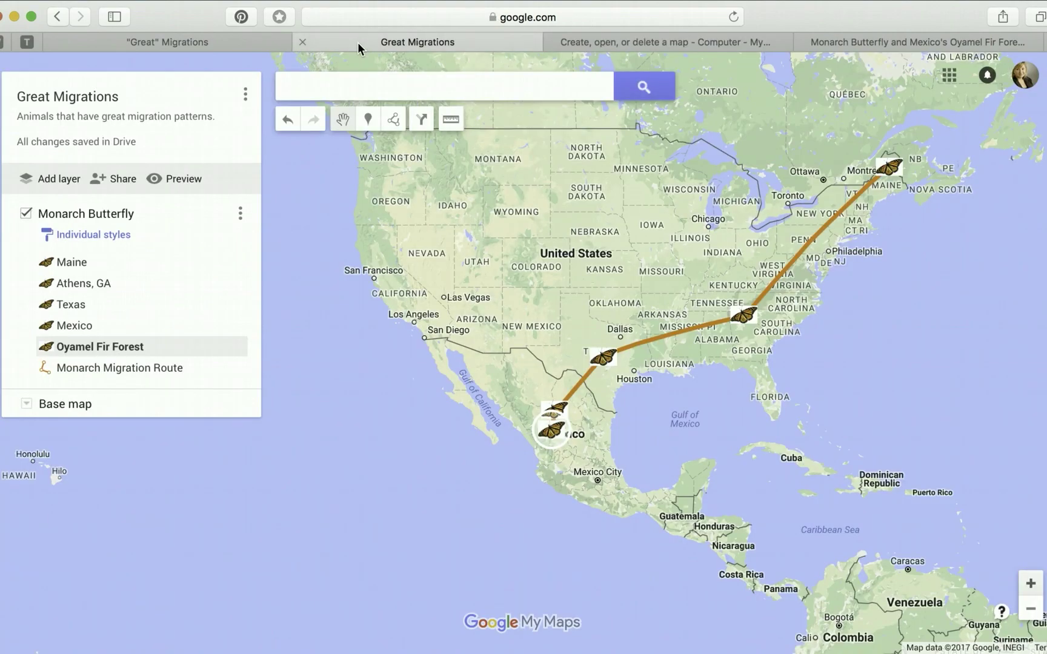